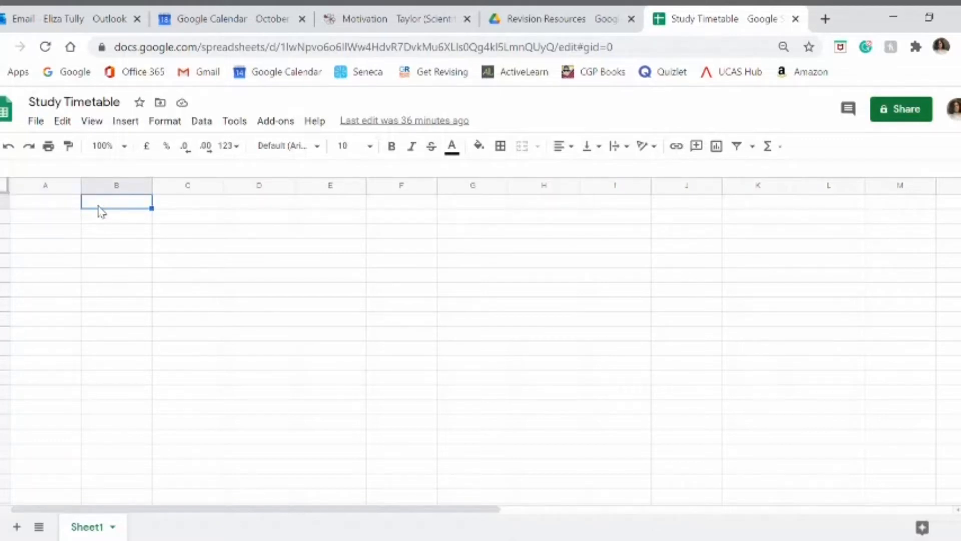
# Step: Enter the weekday headings Monday through Sunday across the first row, from B1 to H1
pyautogui.write('Monday')
pyautogui.press('Tab')
pyautogui.write('Tuesday')
pyautogui.press('Tab')
pyautogui.write('Wednesday')
pyautogui.press('Tab')
pyautogui.write('Thurs')
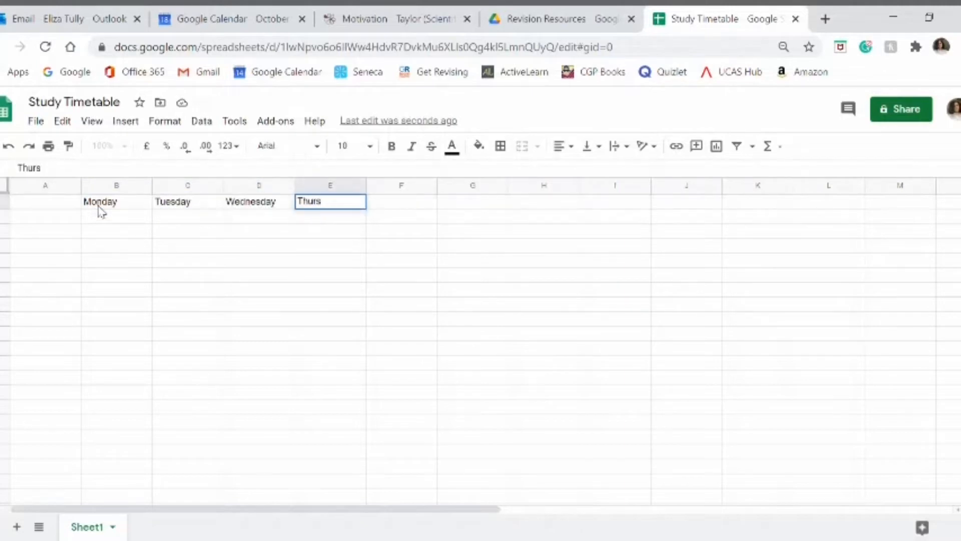
pyautogui.write('day')
pyautogui.press('Tab')
pyautogui.write('Friday')
pyautogui.press('Tab')
pyautogui.write('Saturday')
pyautogui.press('Tab')
pyautogui.write('Sunday')
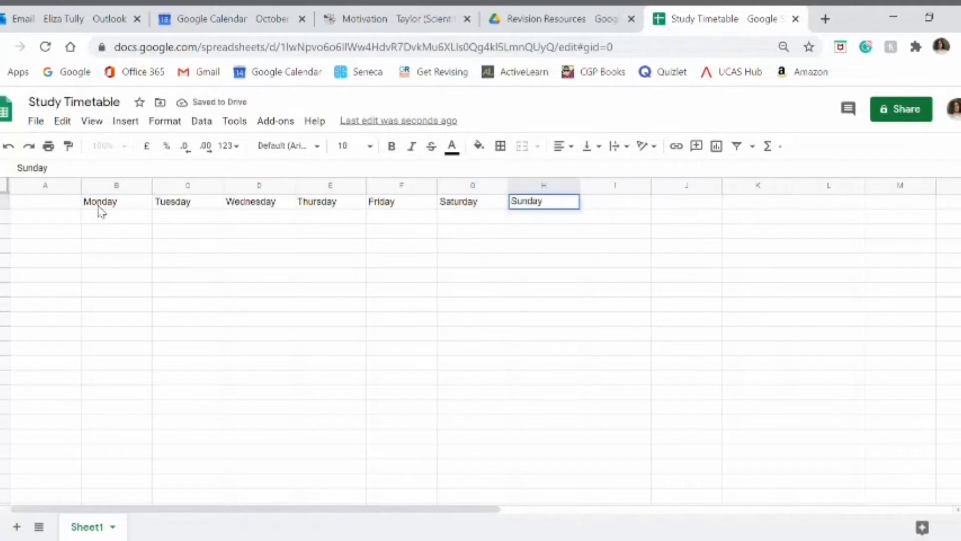
# Step: Enter the times 7:00, 7:15 and 7:30 down column A, starting in the row below the weekday headings
pyautogui.click(67, 221)
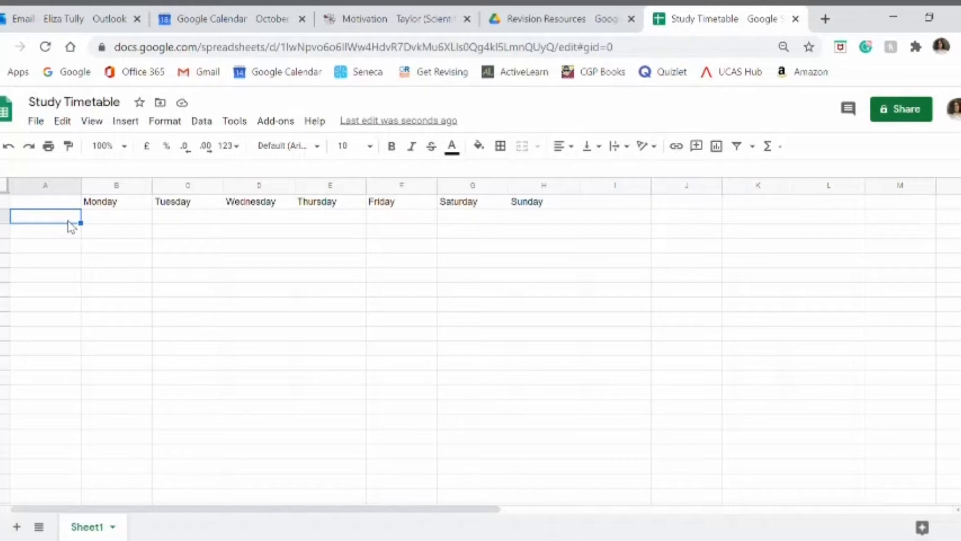
pyautogui.write('7:00')
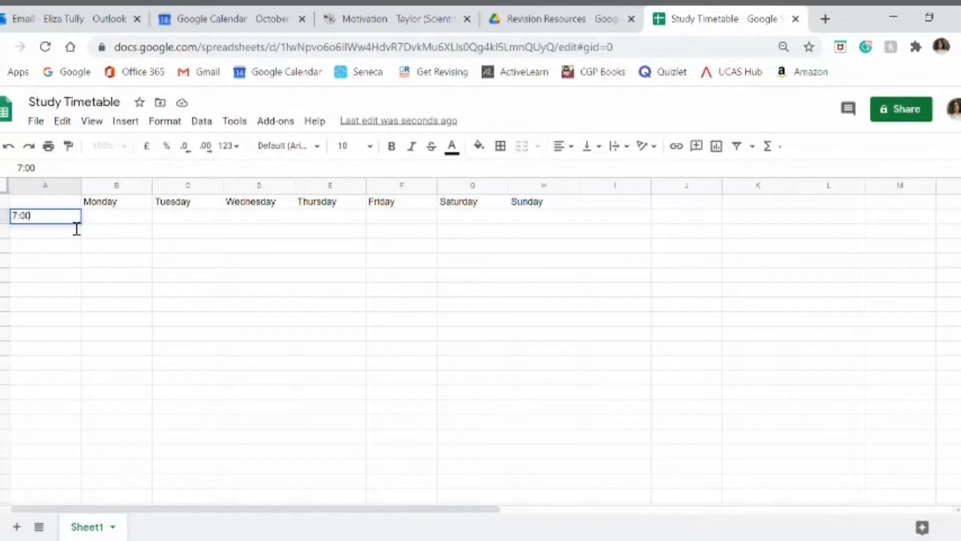
pyautogui.press('Return')
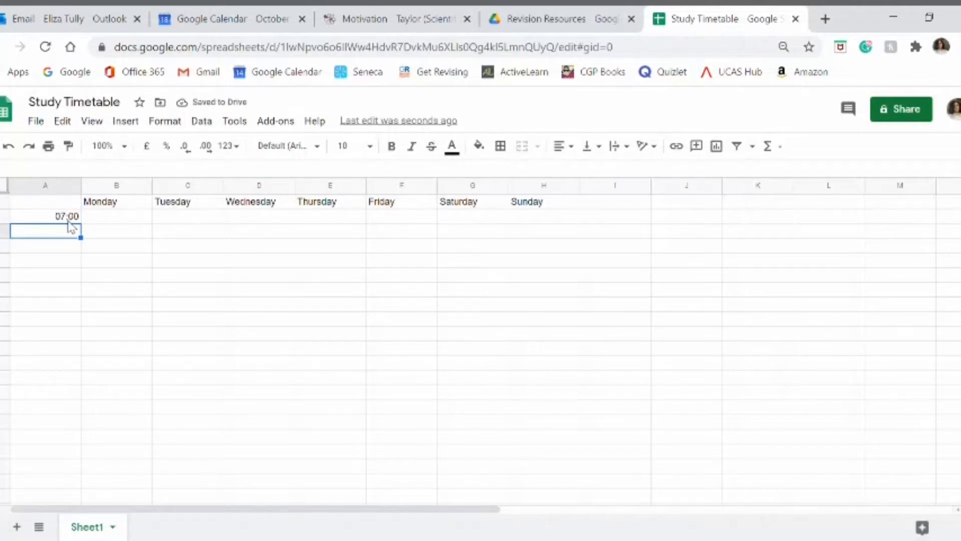
pyautogui.write('7:15')
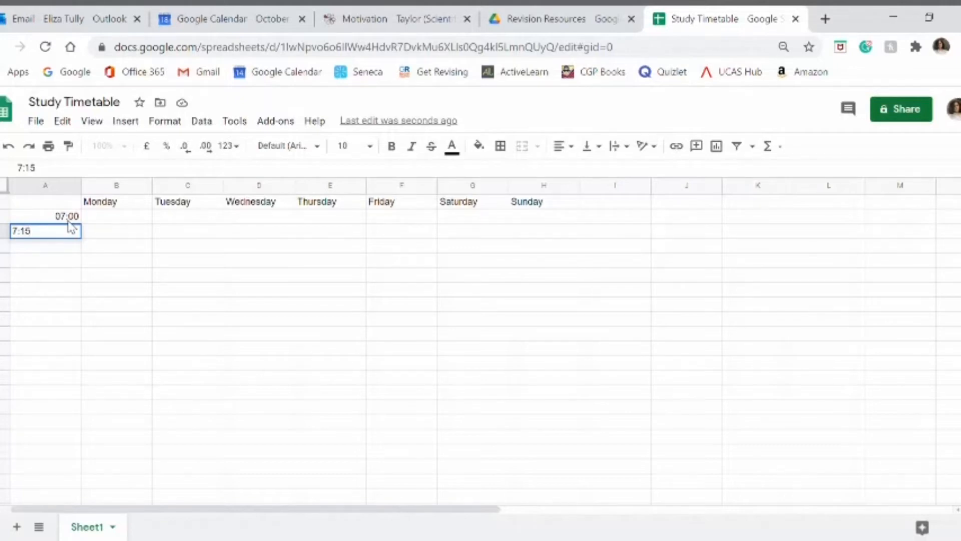
pyautogui.press('Return')
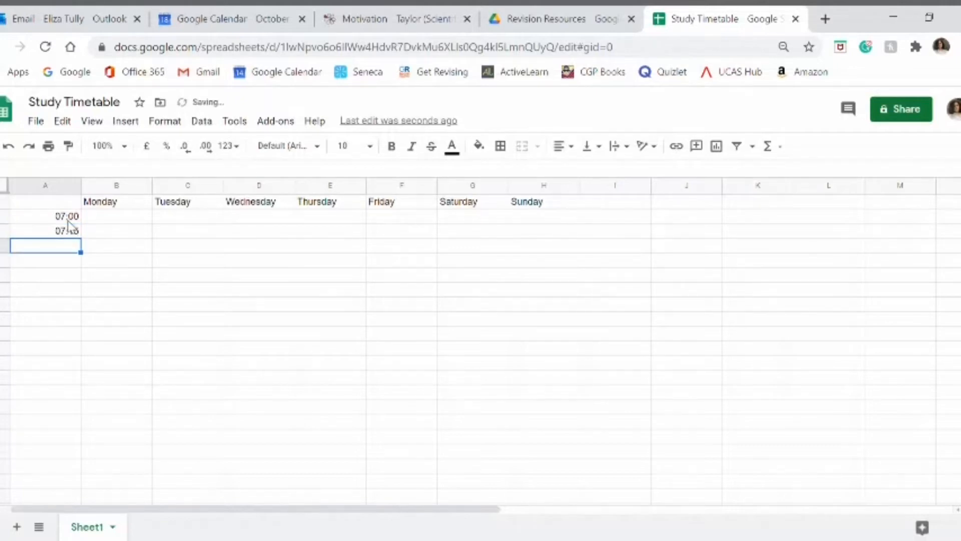
pyautogui.write('7:')
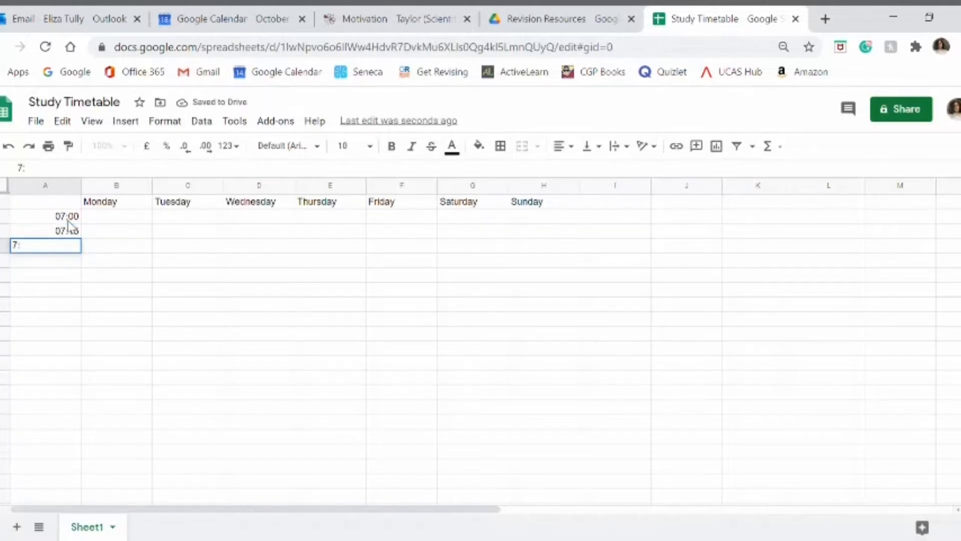
pyautogui.write('30')
pyautogui.press('Return')
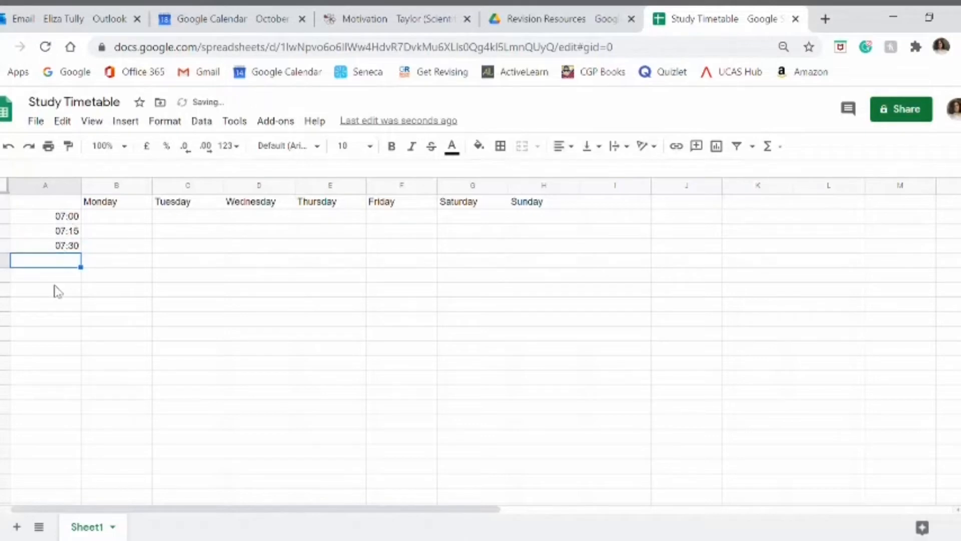
# Step: Extend the 15-minute time series from the three entered times down column A to 20:00
pyautogui.click(56, 289)
pyautogui.click(49, 220)
pyautogui.moveTo(49, 223); pyautogui.dragTo(57, 246)
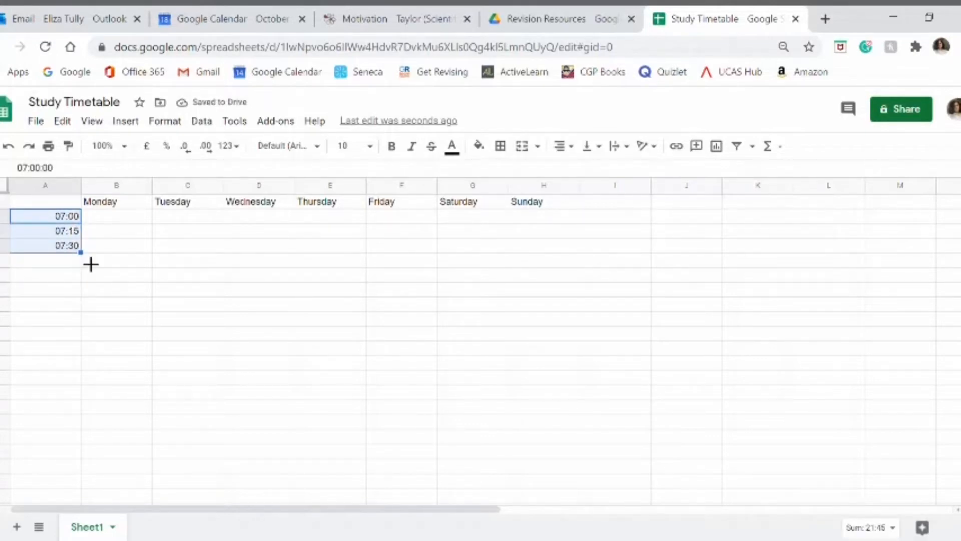
pyautogui.moveTo(90, 262); pyautogui.dragTo(69, 518)
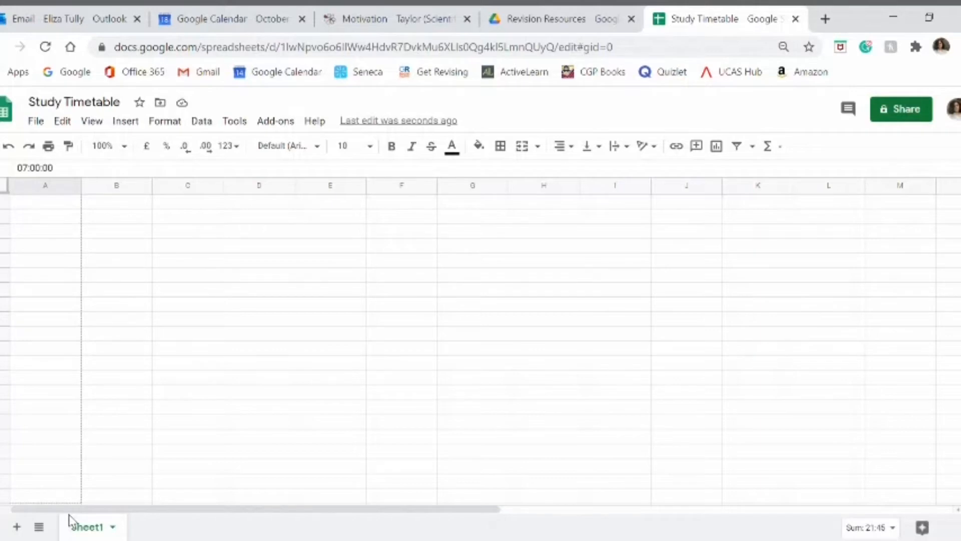
pyautogui.moveTo(69, 516); pyautogui.dragTo(73, 472)
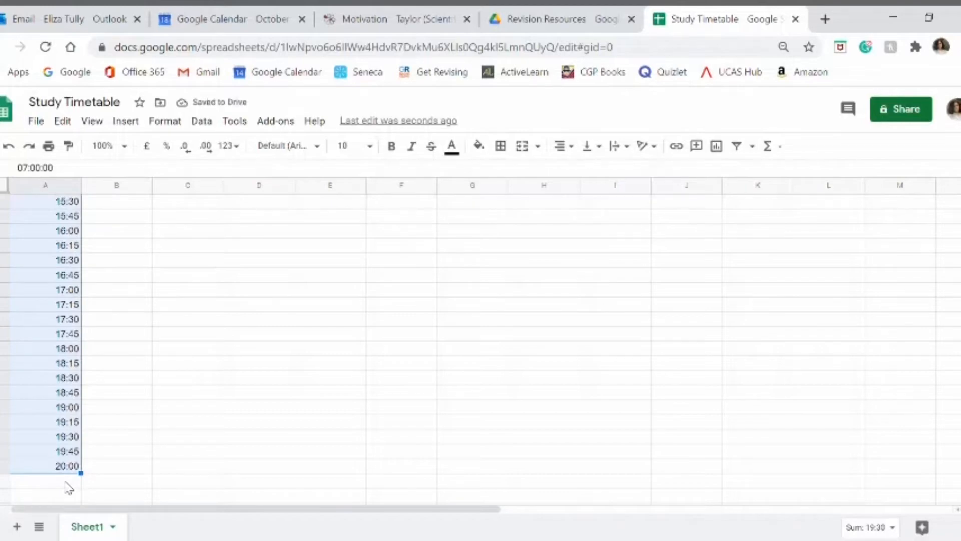
pyautogui.click(67, 483)
pyautogui.scroll(5, 59, 342)
pyautogui.scroll(5, 58, 342)
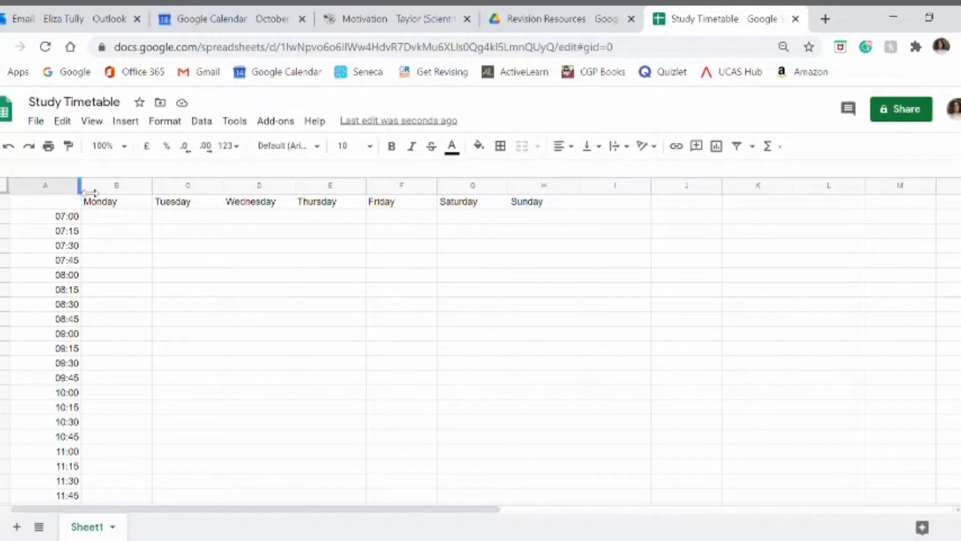
# Step: Narrow column A so that it closely fits the times
pyautogui.moveTo(81, 193); pyautogui.dragTo(57, 195)
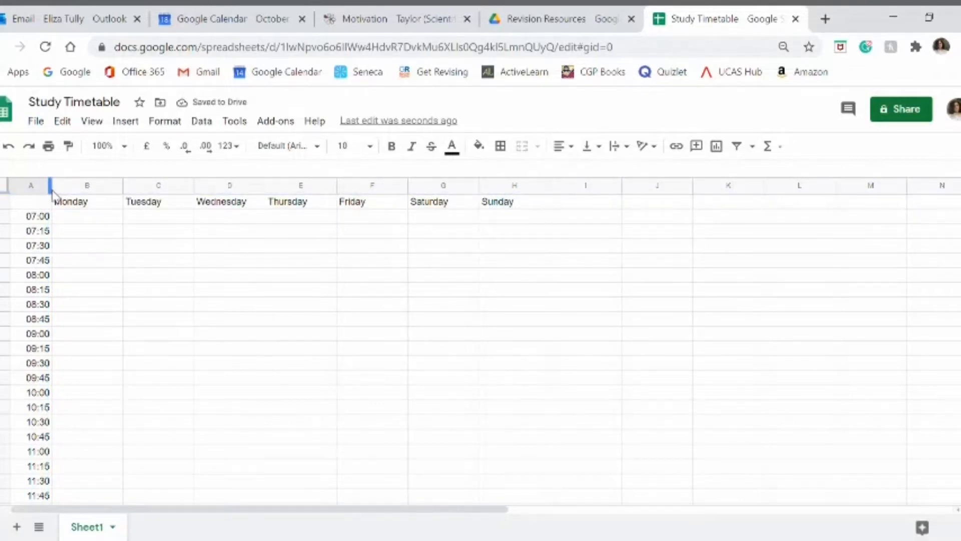
pyautogui.moveTo(52, 188); pyautogui.dragTo(47, 189)
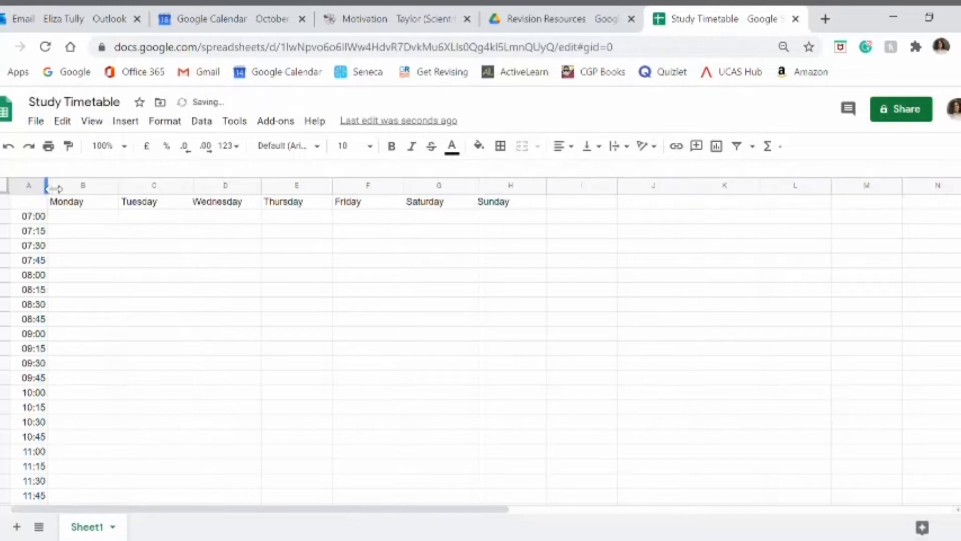
pyautogui.click(72, 233)
# Step: Enter the label Week 1 in the empty corner cell A1
pyautogui.click(28, 202)
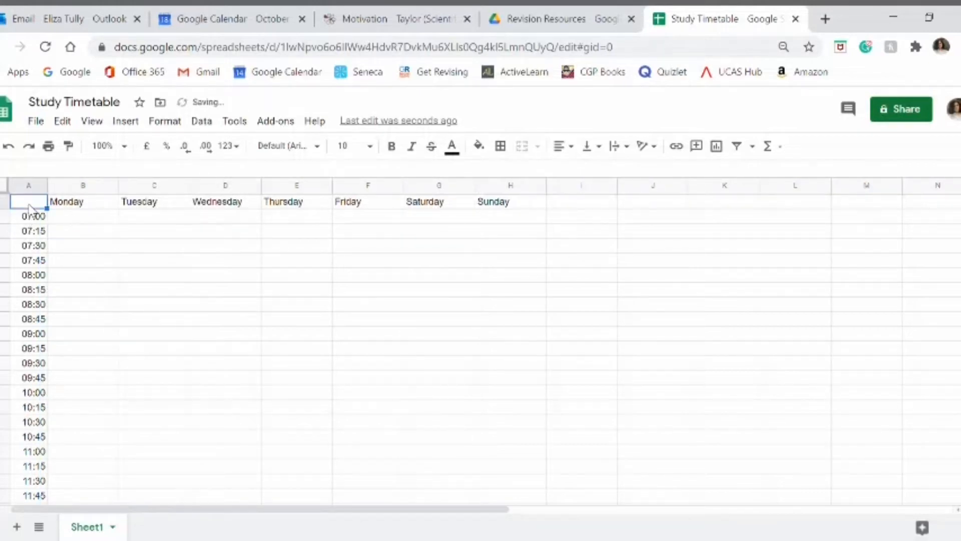
pyautogui.write('Week 1')
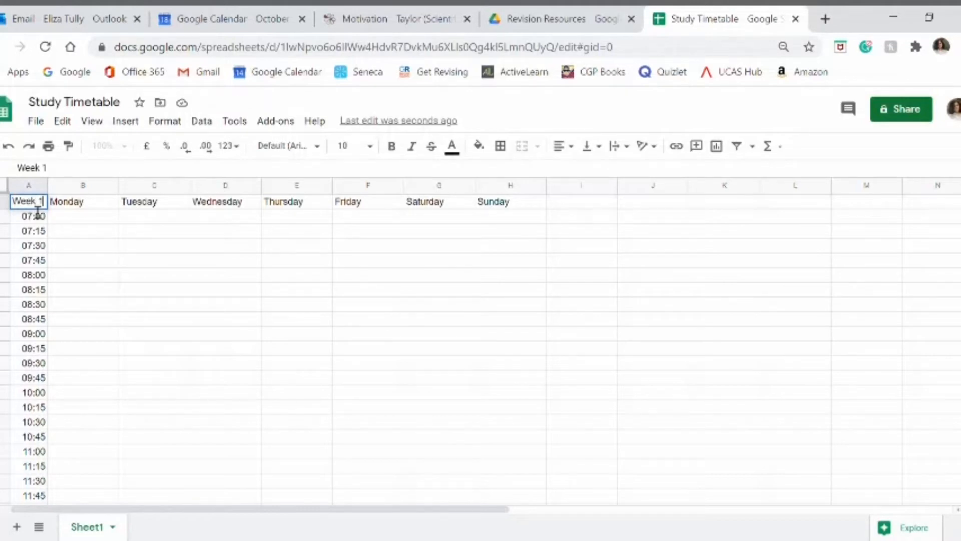
pyautogui.click(61, 220)
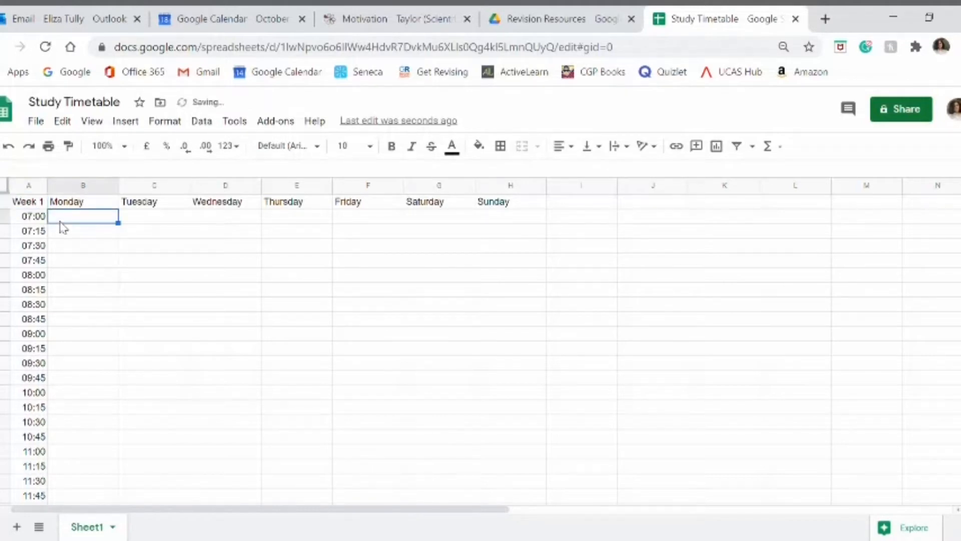
# Step: Fill the Monday to Sunday headings and the time cells in column A with light grey
pyautogui.moveTo(79, 204); pyautogui.dragTo(508, 200)
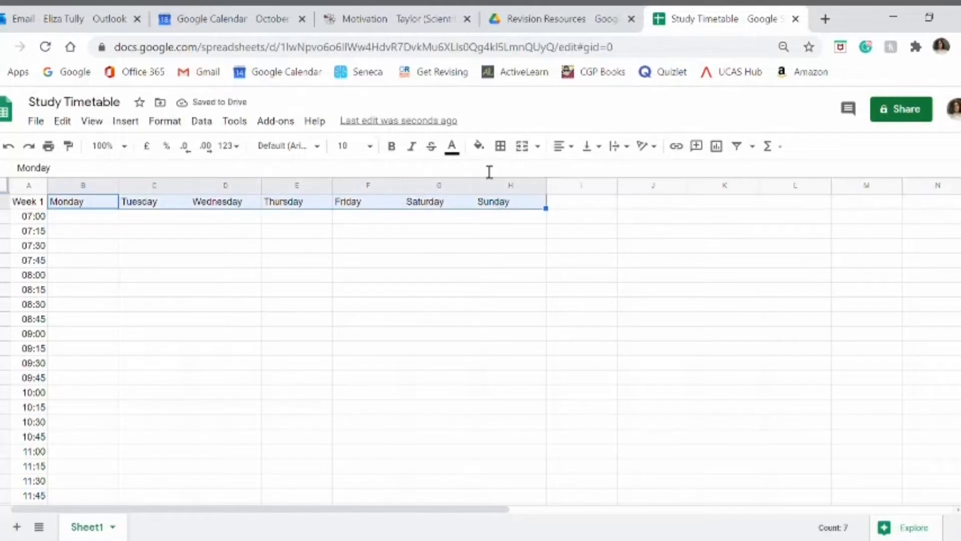
pyautogui.click(479, 146)
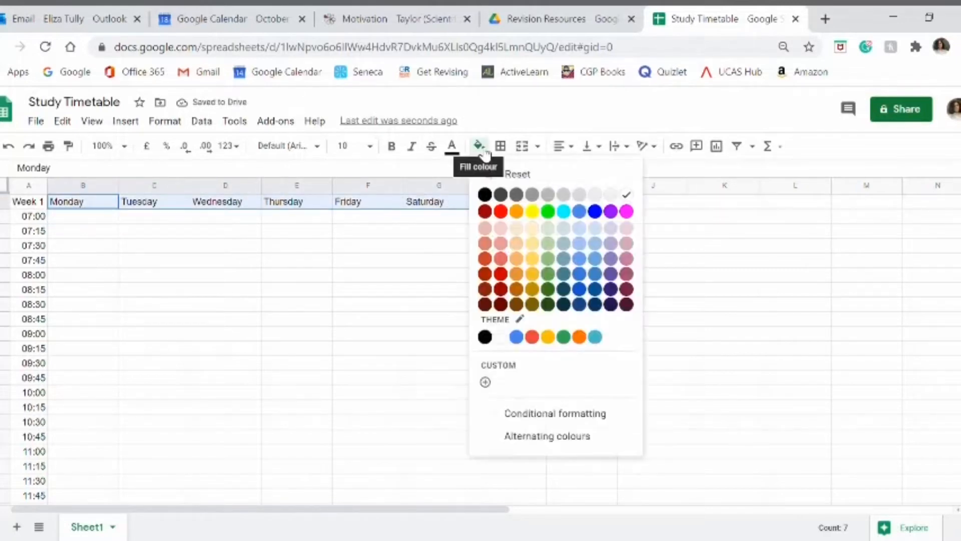
pyautogui.click(581, 197)
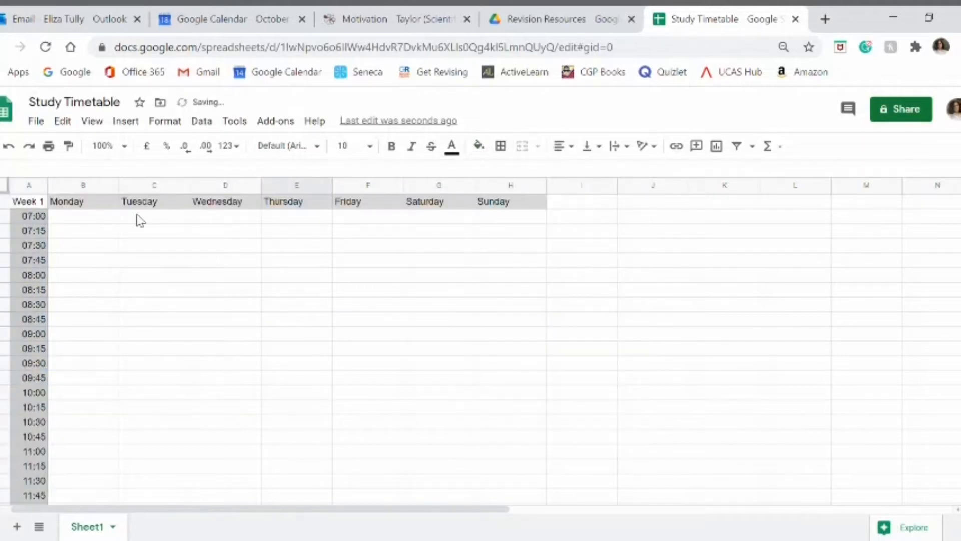
pyautogui.click(103, 232)
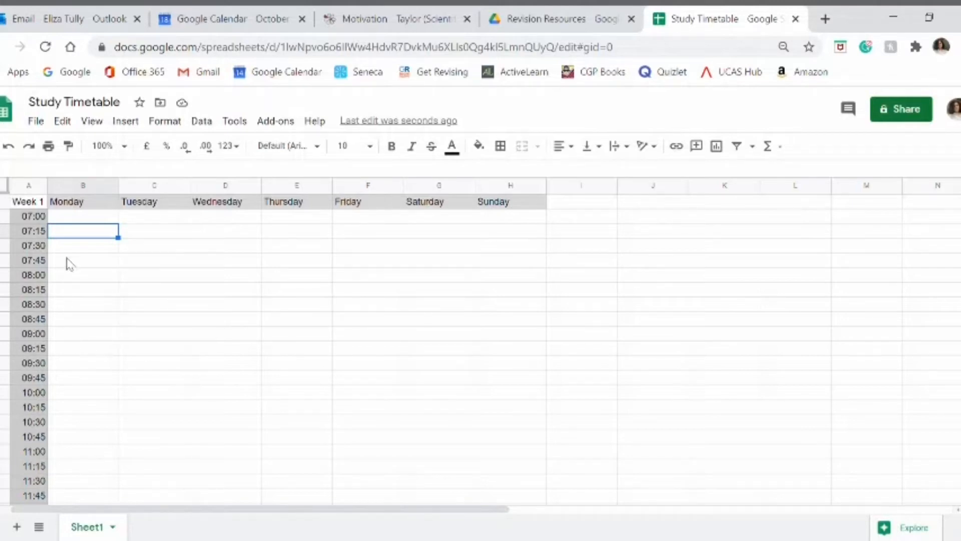
# Step: Merge Monday's 08:45 and 09:00 cells vertically into one block
pyautogui.click(70, 320)
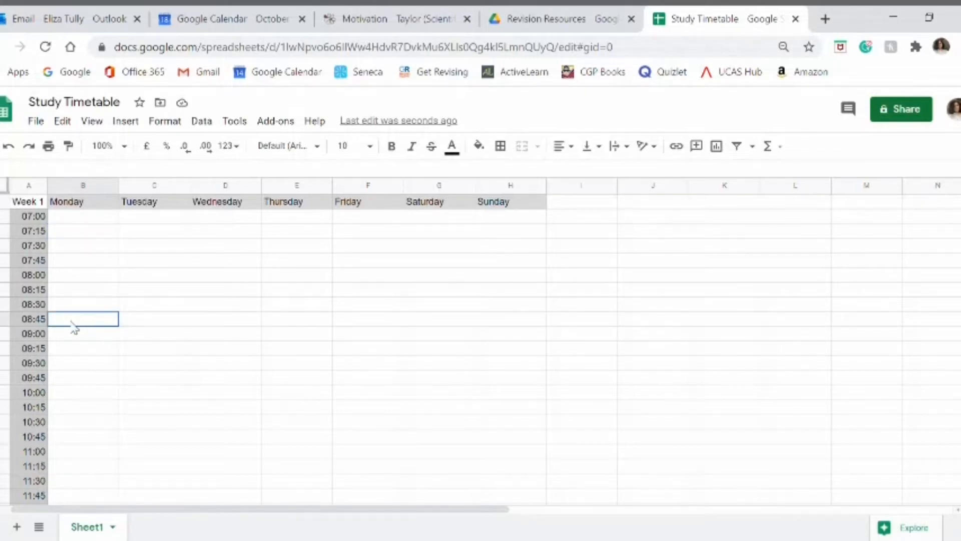
pyautogui.keyDown('shift'); pyautogui.click(74, 328); pyautogui.keyUp('shift')
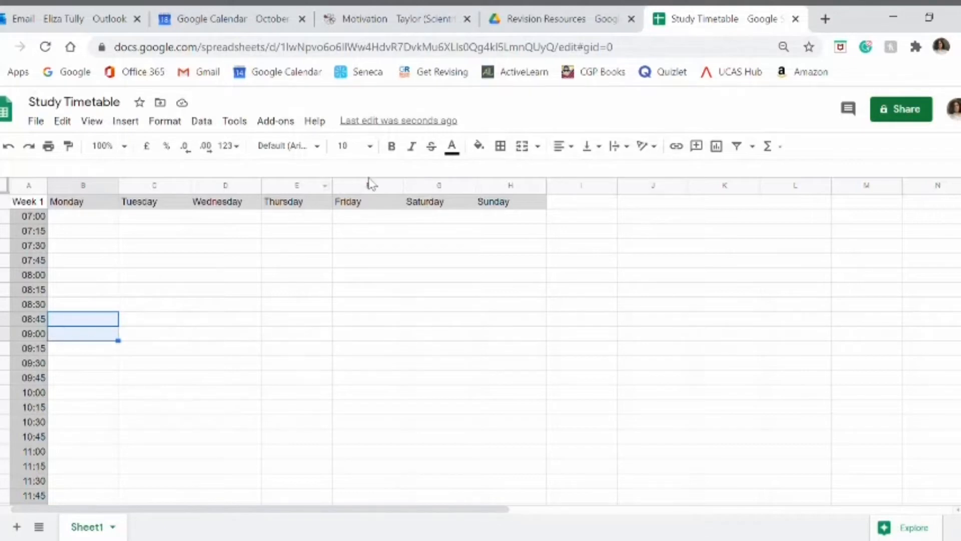
pyautogui.click(538, 146)
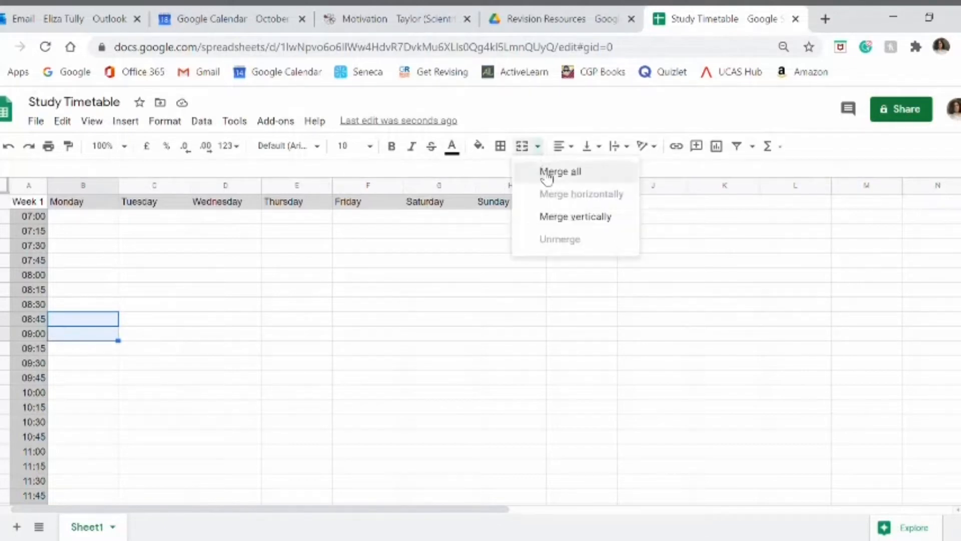
pyautogui.click(564, 216)
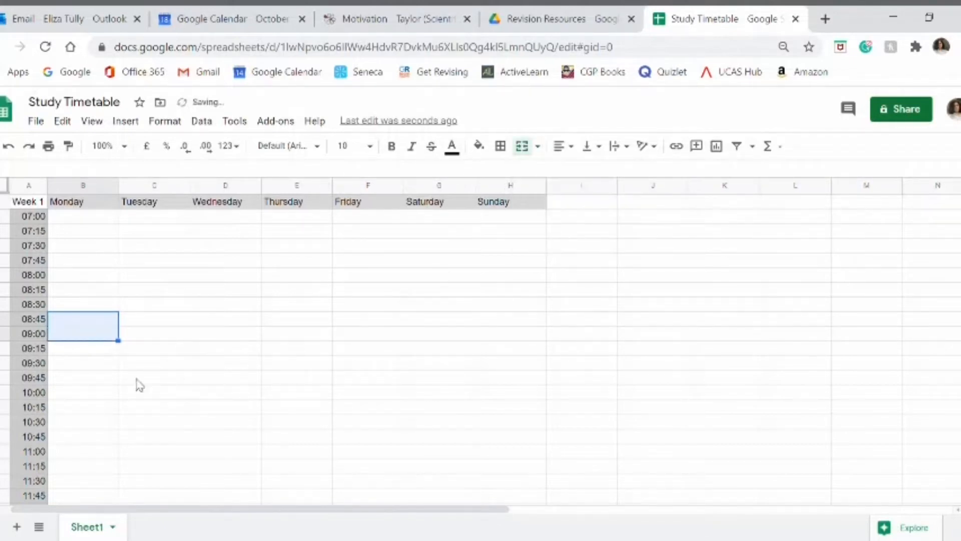
pyautogui.click(157, 323)
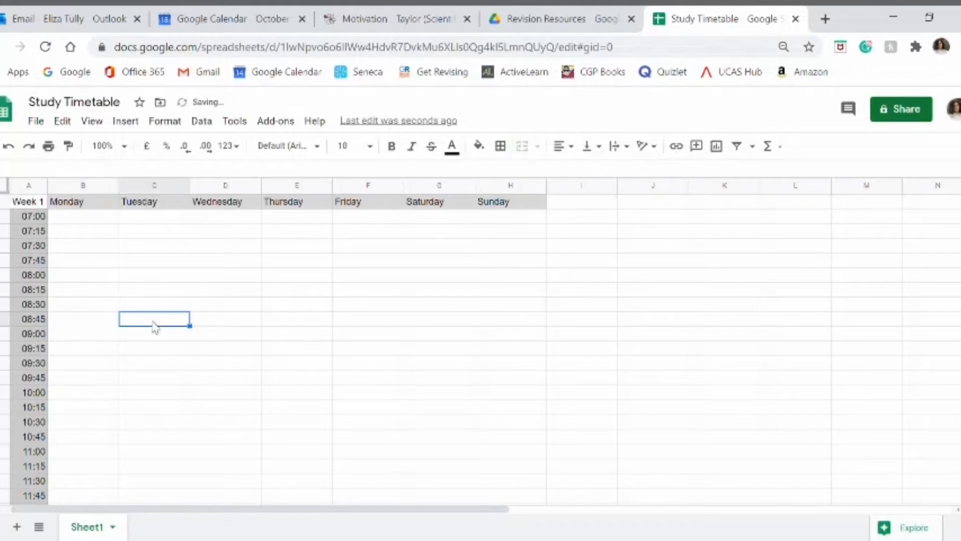
pyautogui.click(115, 335)
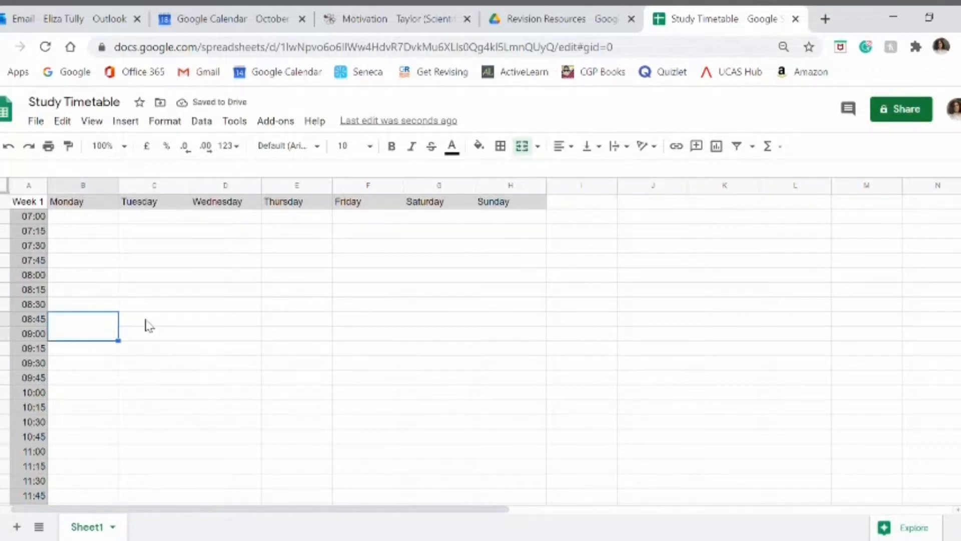
# Step: Merge the 08:45 and 09:00 cells vertically for each day from Tuesday to Friday
pyautogui.moveTo(149, 323); pyautogui.dragTo(373, 337)
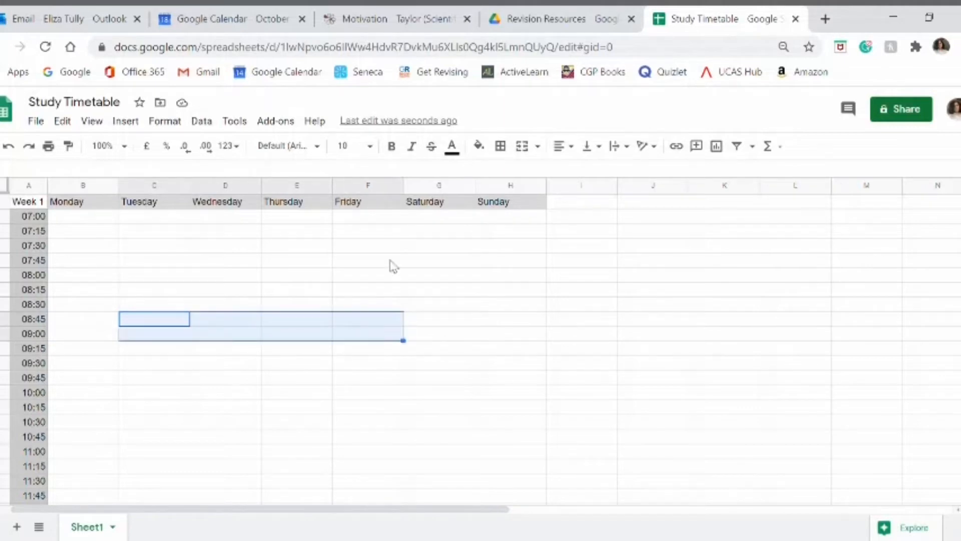
pyautogui.click(539, 150)
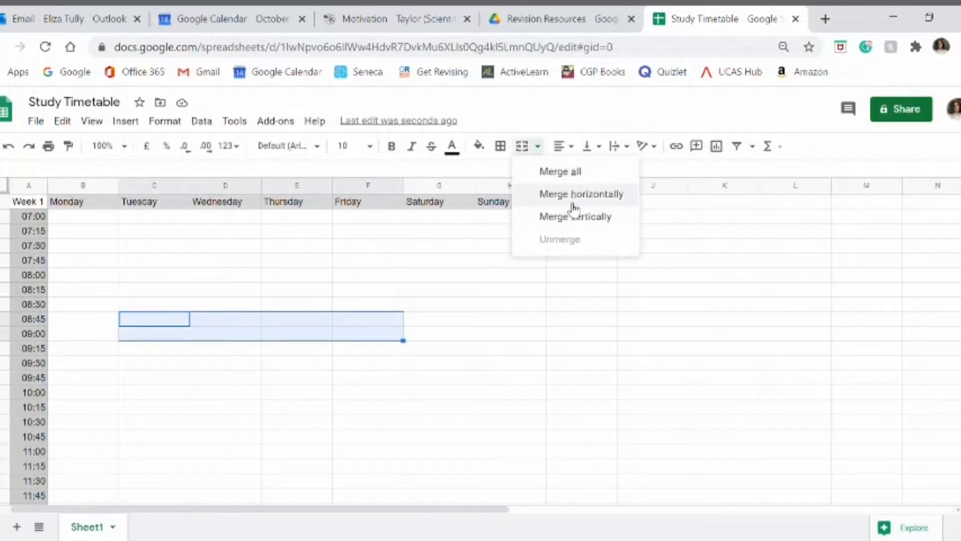
pyautogui.click(573, 226)
pyautogui.click(171, 407)
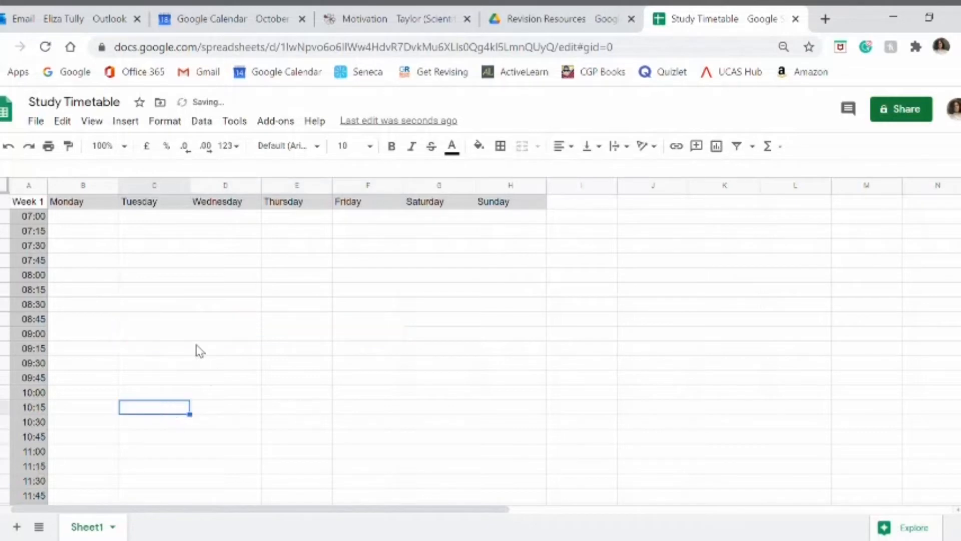
# Step: Merge the 09:15 to 10:00 cells vertically for each day from Monday to Friday
pyautogui.click(90, 353)
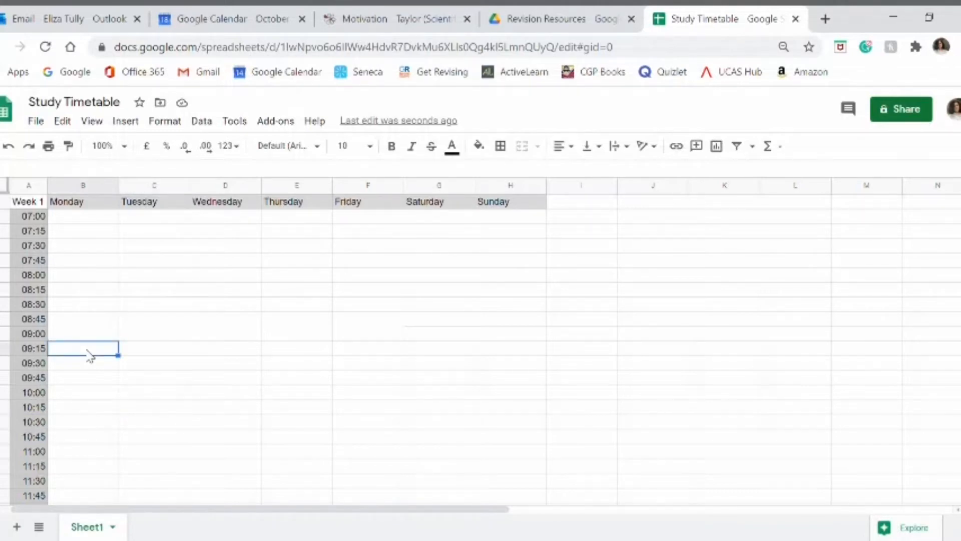
pyautogui.moveTo(90, 356); pyautogui.dragTo(378, 395)
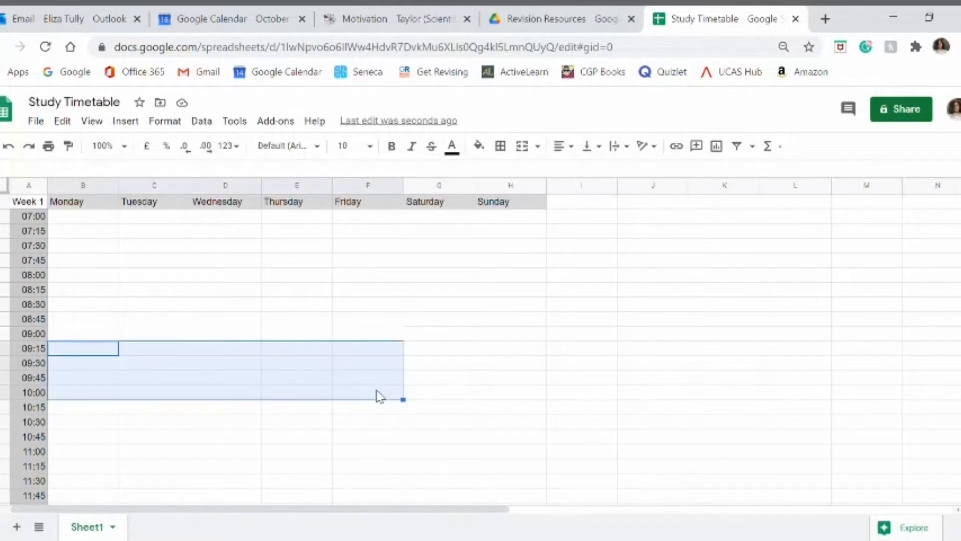
pyautogui.click(537, 146)
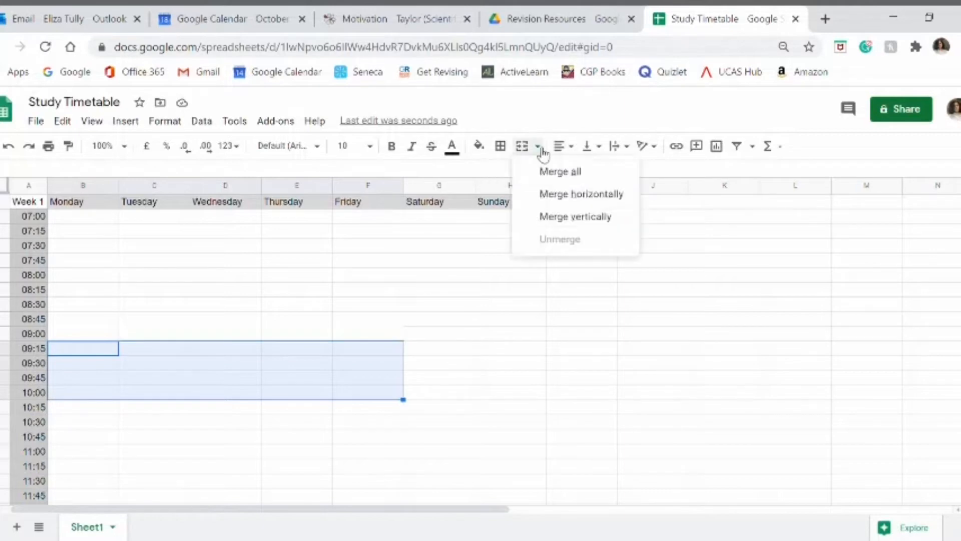
pyautogui.click(555, 216)
pyautogui.scroll(-2, 225, 420)
pyautogui.click(139, 353)
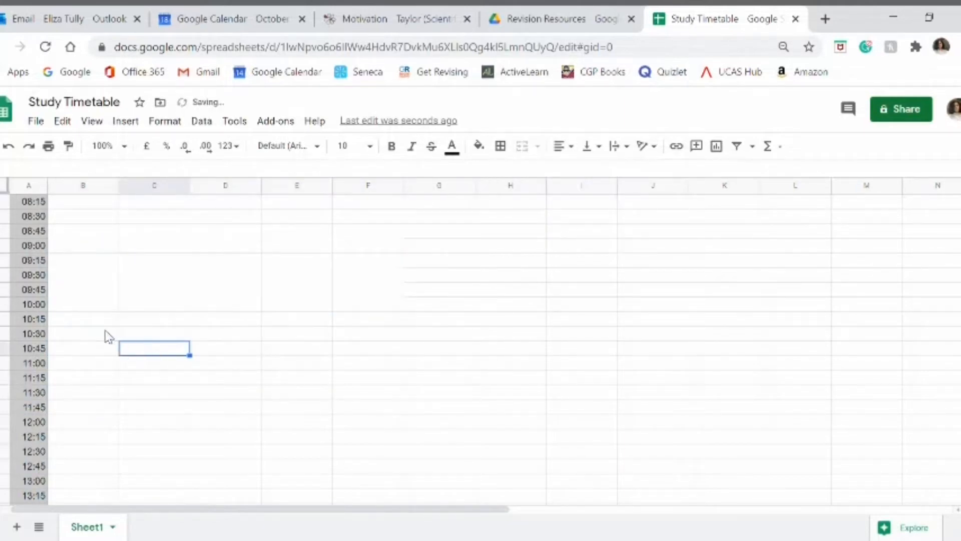
# Step: Merge the 10:15 to 11:00 cells and the 11:15 to 11:30 cells vertically for each day from Monday to Friday
pyautogui.moveTo(97, 320); pyautogui.dragTo(365, 367)
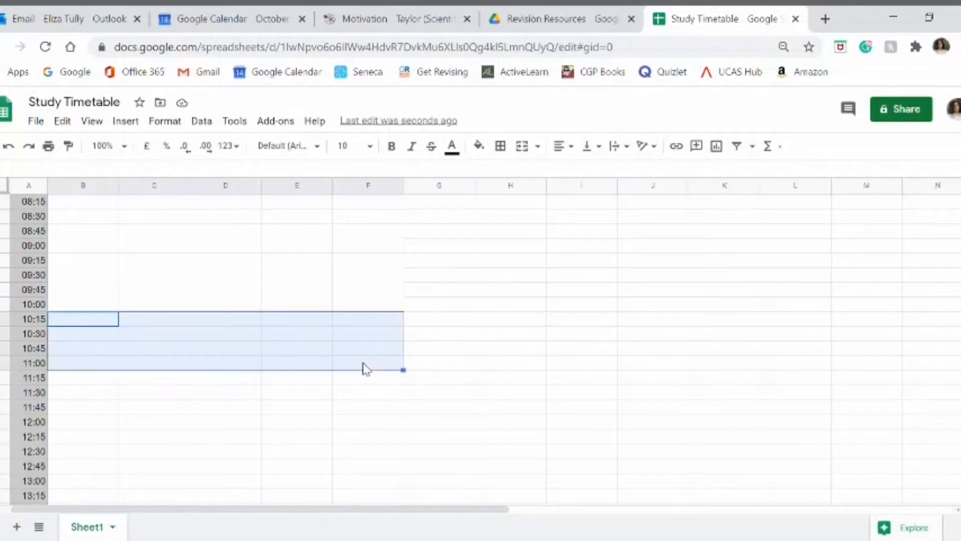
pyautogui.click(521, 145)
pyautogui.moveTo(81, 379); pyautogui.dragTo(368, 393)
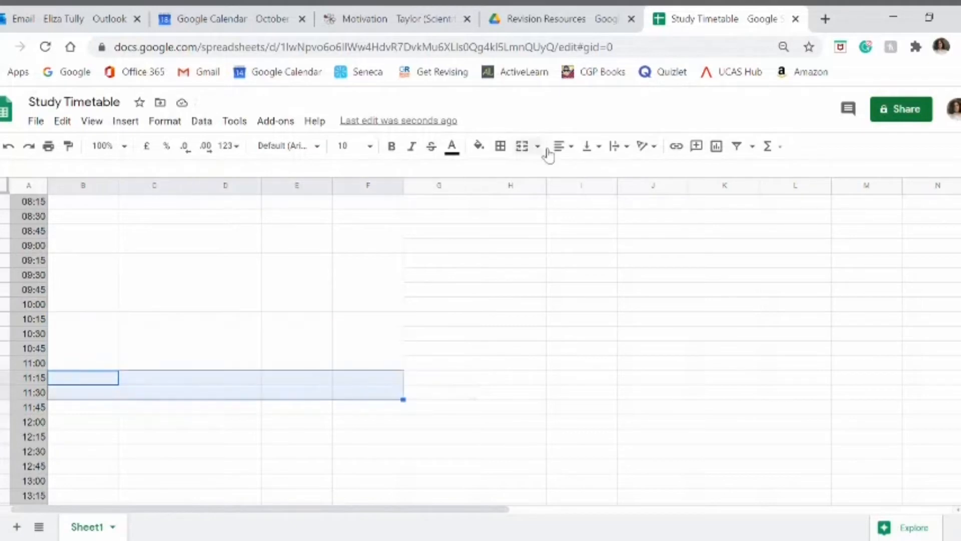
pyautogui.click(522, 145)
# Step: Merge the 11:45 to 12:30 cells and the 12:45 to 13:30 cells vertically for each day from Monday to Friday
pyautogui.scroll(-1, 201, 340)
pyautogui.moveTo(85, 320); pyautogui.dragTo(368, 365)
pyautogui.click(521, 146)
pyautogui.moveTo(95, 379); pyautogui.dragTo(368, 423)
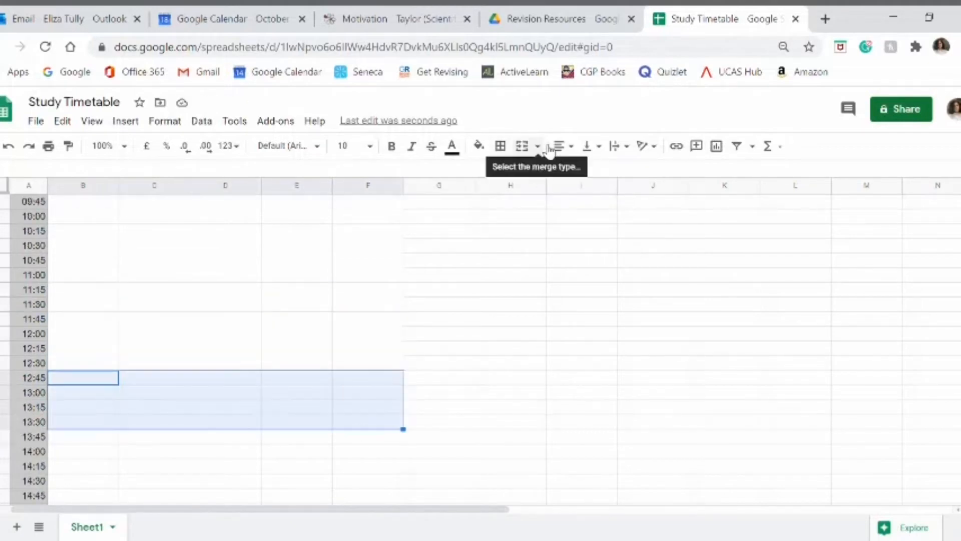
pyautogui.click(538, 146)
pyautogui.click(571, 217)
# Step: Merge the 13:45 to 14:30 cells and the 14:45 to 15:30 cells vertically for each day from Monday to Friday
pyautogui.scroll(-3, 250, 300)
pyautogui.moveTo(90, 260); pyautogui.dragTo(368, 307)
pyautogui.click(538, 146)
pyautogui.click(571, 217)
pyautogui.moveTo(90, 320); pyautogui.dragTo(368, 363)
pyautogui.click(560, 228)
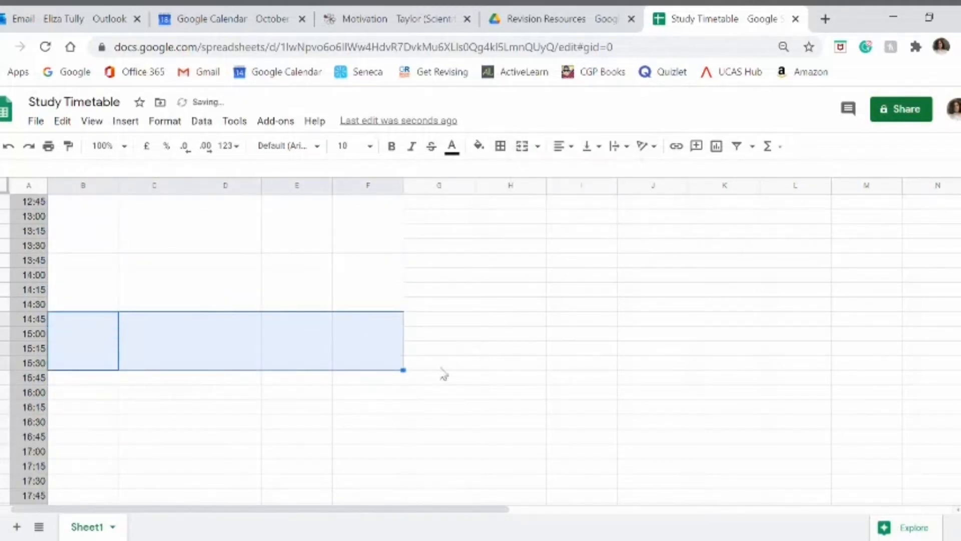
# Step: Examine the merged weekday blocks throughout the timetable against the times in column A
pyautogui.click(65, 384)
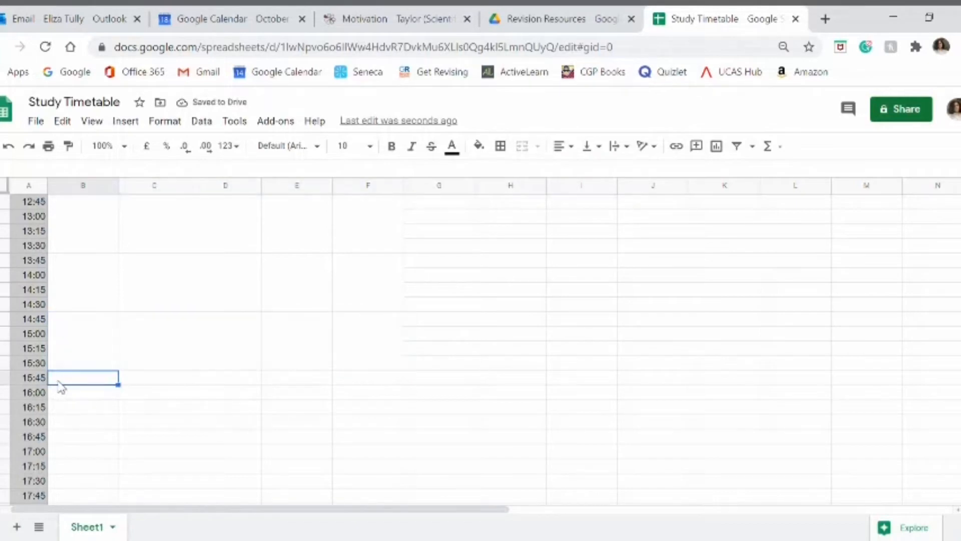
pyautogui.scroll(5, 112, 344)
pyautogui.scroll(-4, 112, 345)
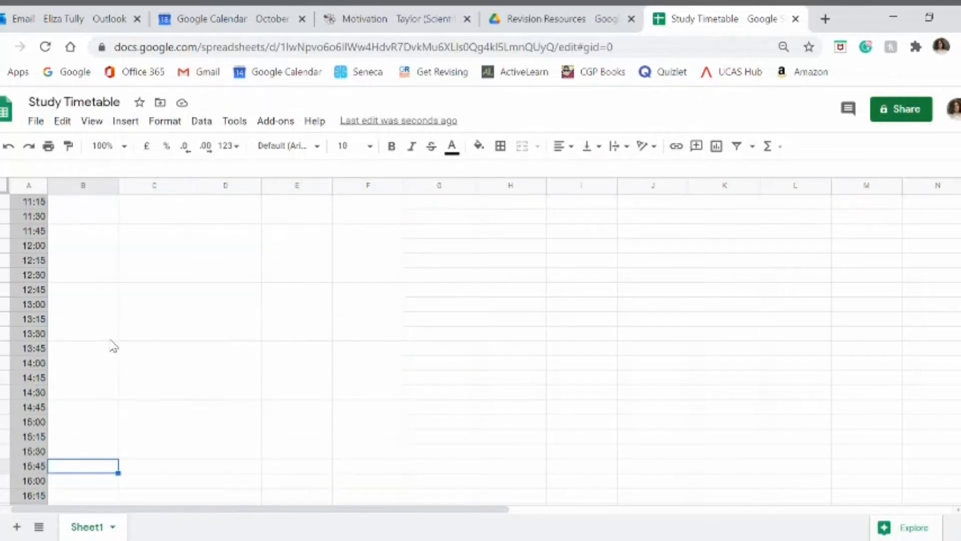
pyautogui.scroll(-2, 112, 345)
pyautogui.click(100, 363)
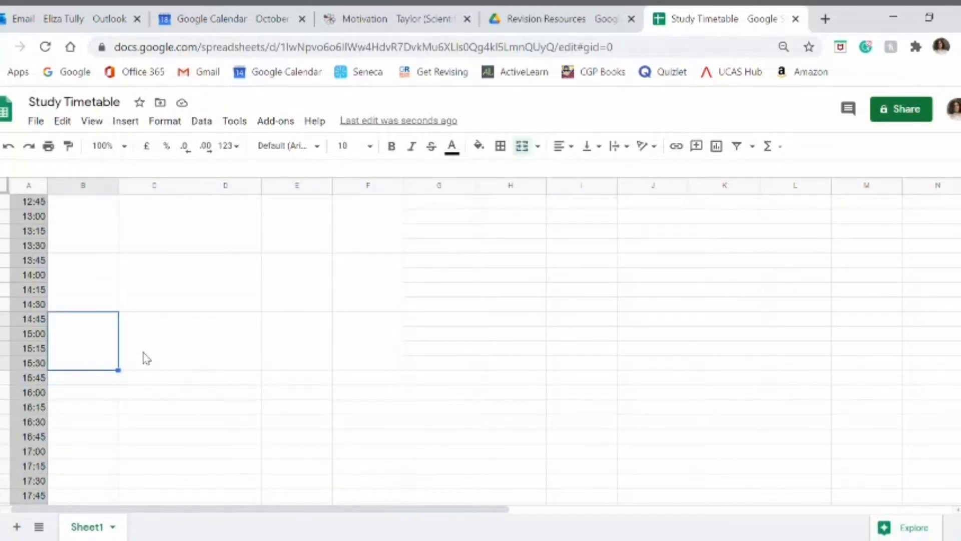
pyautogui.click(146, 357)
pyautogui.click(216, 359)
pyautogui.scroll(8, 236, 347)
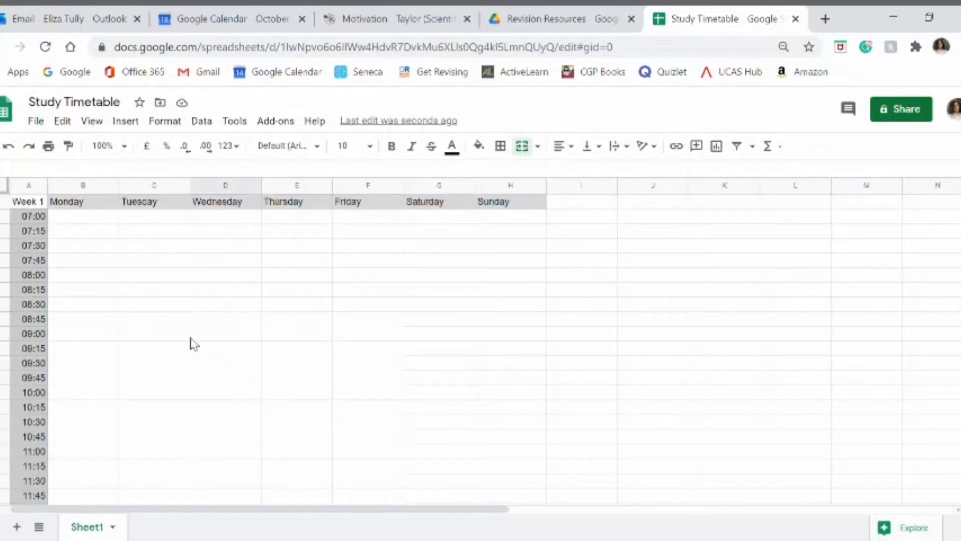
# Step: Label Monday's first merged block 08:45 - 09:15
pyautogui.click(83, 329)
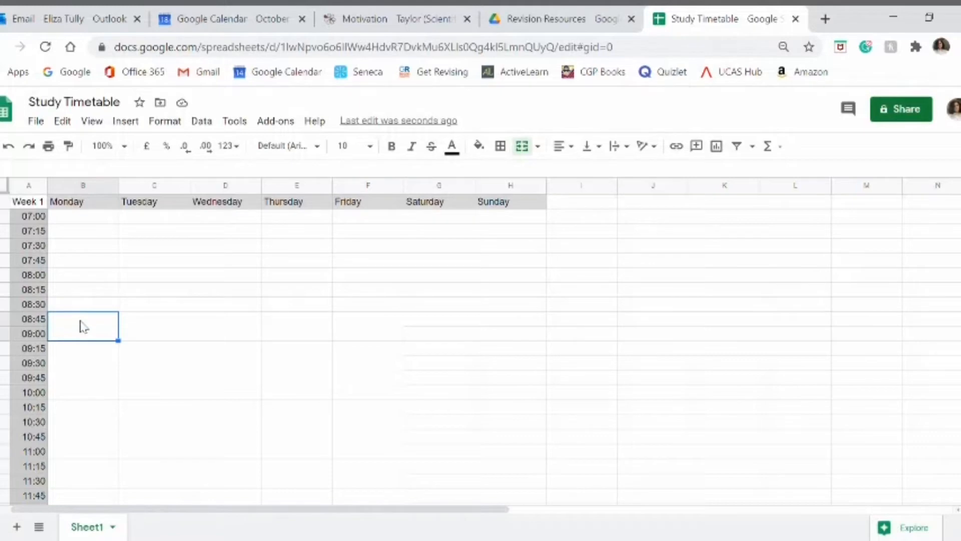
pyautogui.write('8:45 - 9:15')
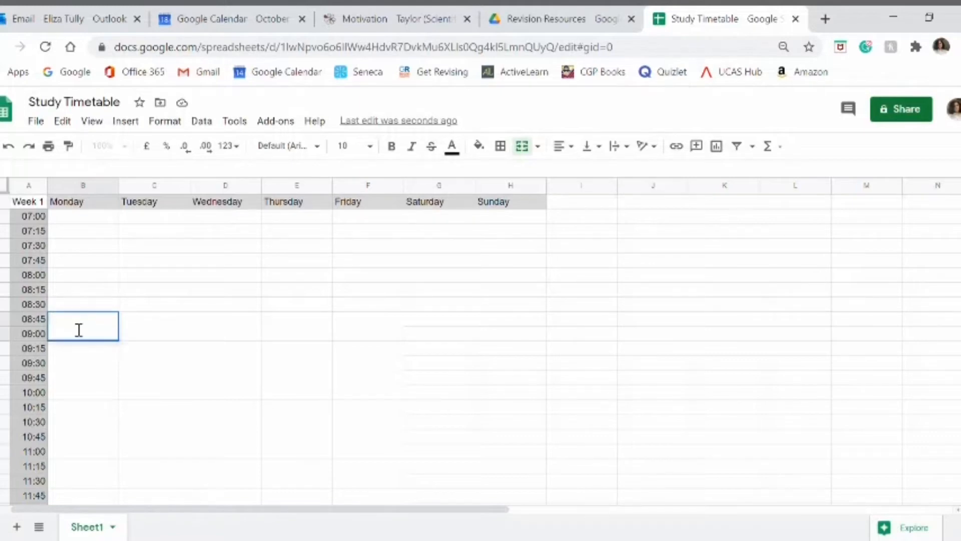
pyautogui.press('Return')
pyautogui.doubleClick(72, 322)
pyautogui.write('00')
# Step: Label Monday's next three blocks 09:15 - 10:15, 10:15 - 11:15 and 11:15 - 11:45
pyautogui.click(79, 358)
pyautogui.write('09:15 - 10:15')
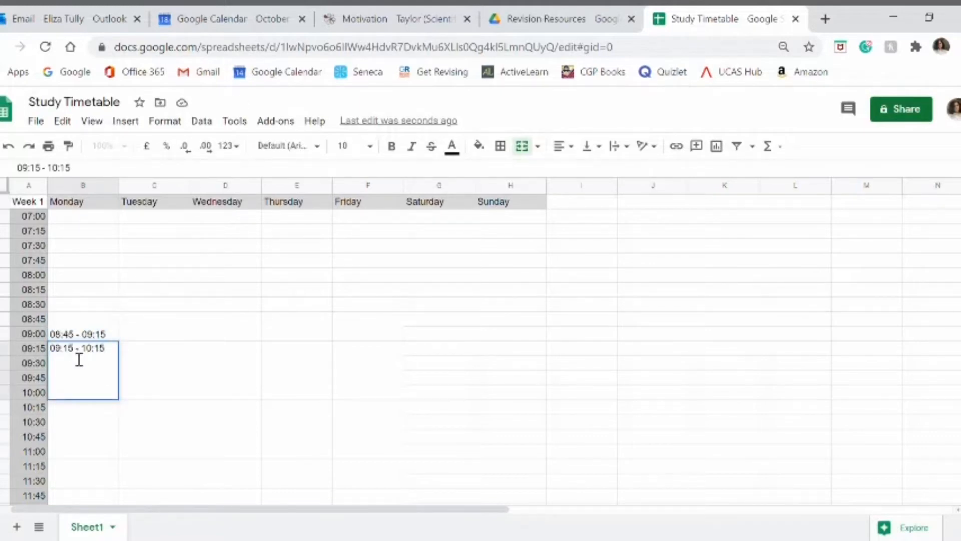
pyautogui.press('Return')
pyautogui.scroll(-2, 72, 331)
pyautogui.write('10:15 - 11:15')
pyautogui.press('Return')
pyautogui.write('11:15 - 11:45')
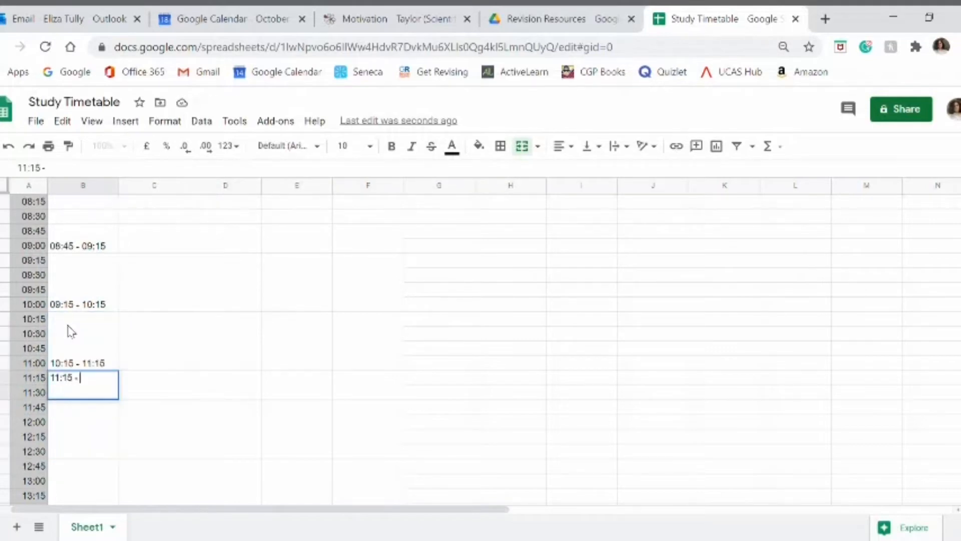
pyautogui.press('Return')
# Step: Label Monday's remaining blocks 11:45 - 12:45, 12:45 - 13:45, 13:45 - 14:45 and 14:45 - 15:45
pyautogui.write('11:45 - 12:45')
pyautogui.press('Return')
pyautogui.write('12:45 - 13:45')
pyautogui.press('Return')
pyautogui.scroll(-5, 70, 330)
pyautogui.write('13:45 - 14:45')
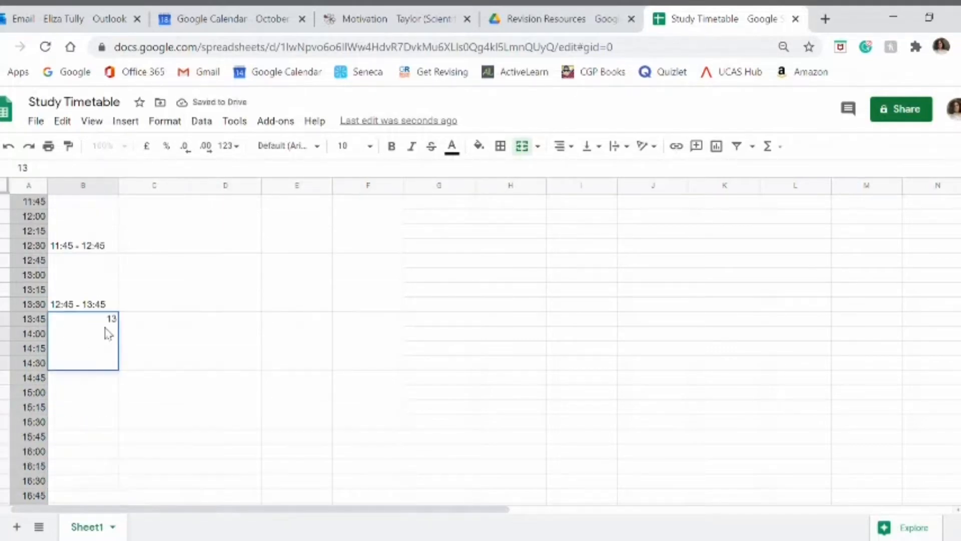
pyautogui.press('Return')
pyautogui.write('14:45 - 15:45')
# Step: Centre Monday's period labels horizontally and align them to the top of their blocks
pyautogui.moveTo(93, 392); pyautogui.dragTo(85, 442)
pyautogui.click(592, 146)
pyautogui.click(586, 181)
# Step: Copy Monday's labelled period blocks to the Tuesday, Wednesday, Thursday and Friday columns
pyautogui.click(226, 313)
pyautogui.hotkey('ctrl', 'v')
pyautogui.click(294, 320)
pyautogui.hotkey('ctrl', 'v')
pyautogui.click(368, 320)
pyautogui.hotkey('ctrl', 'v')
pyautogui.click(458, 336)
# Step: Fill the Monday to Friday 08:45 - 09:15 and 11:15 - 11:45 blocks with light grey
pyautogui.scroll(-8, 459, 337)
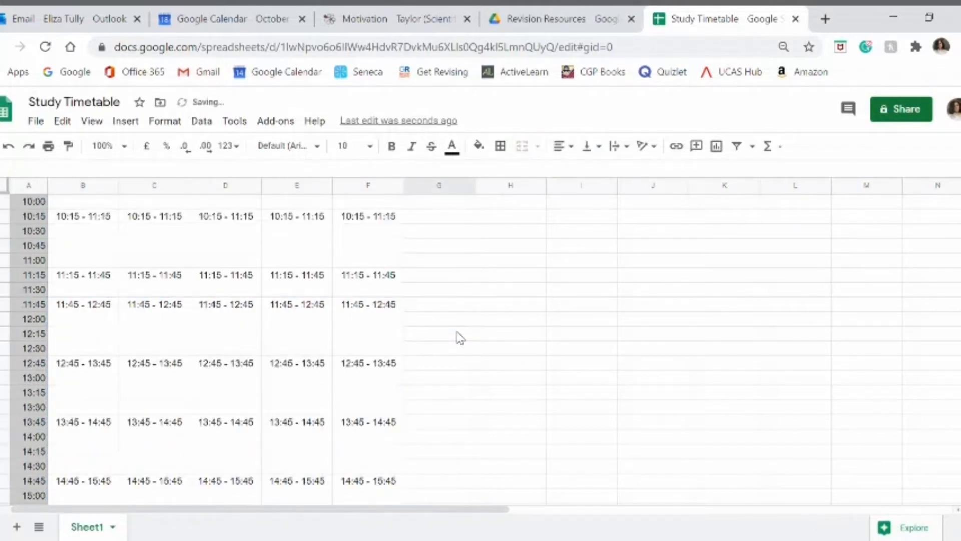
pyautogui.scroll(2, 459, 338)
pyautogui.scroll(6, 459, 338)
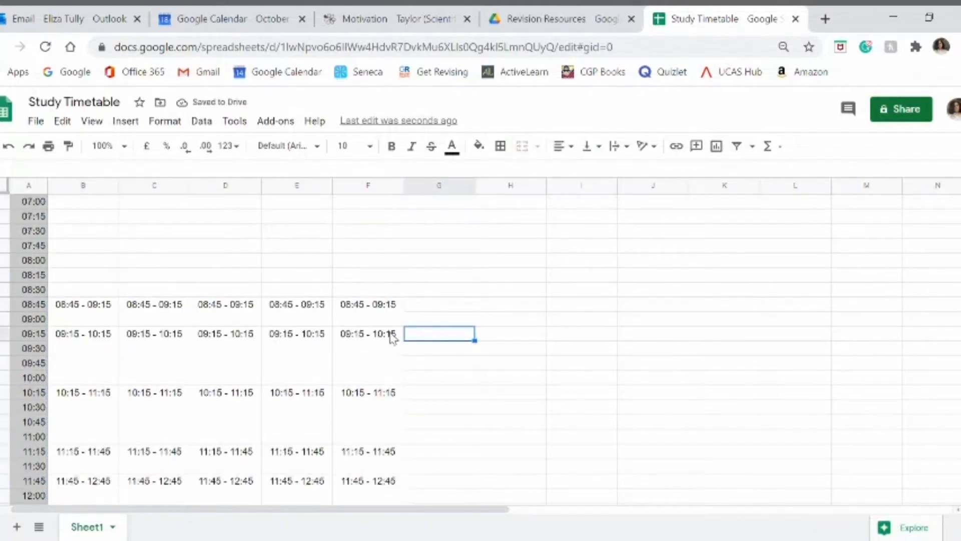
pyautogui.click(88, 324)
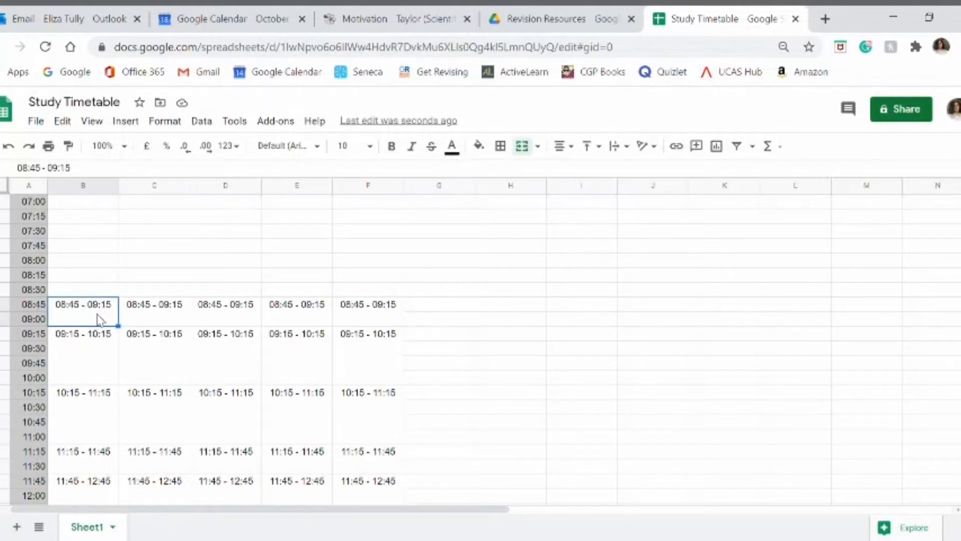
pyautogui.moveTo(101, 318); pyautogui.dragTo(390, 307)
pyautogui.scroll(-2, 92, 409)
pyautogui.moveTo(88, 371); pyautogui.dragTo(371, 371)
pyautogui.click(479, 146)
pyautogui.click(581, 195)
# Step: Fill the Monday to Friday 12:45 - 13:45 blocks with the same light grey
pyautogui.scroll(-4, 95, 305)
pyautogui.moveTo(88, 300); pyautogui.dragTo(371, 303)
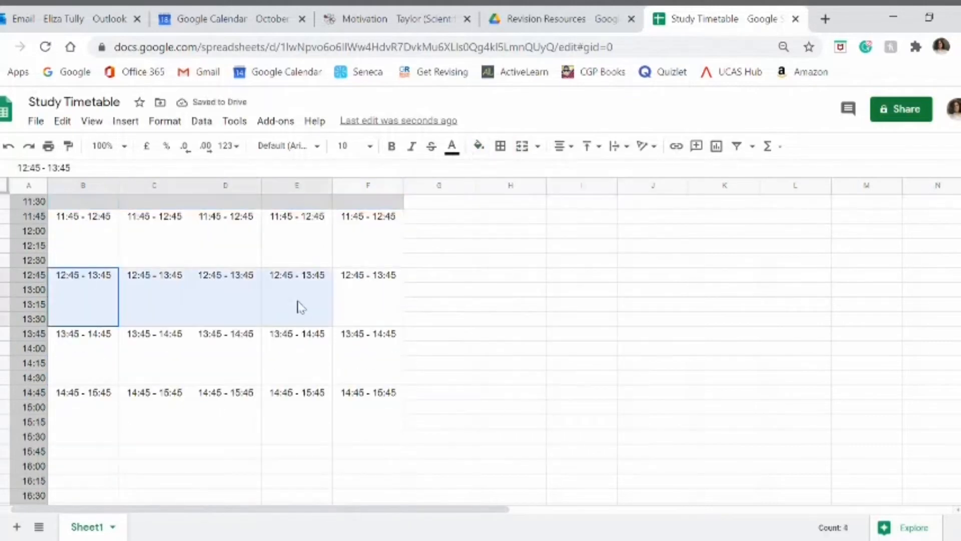
pyautogui.click(479, 146)
pyautogui.click(581, 194)
# Step: Fill the Monday to Friday blocks from 09:15 to 11:15 and from 11:45 to 12:45 with a very light grey
pyautogui.click(440, 304)
pyautogui.scroll(4, 93, 287)
pyautogui.scroll(-1, 85, 346)
pyautogui.moveTo(83, 325); pyautogui.dragTo(368, 328)
pyautogui.click(479, 145)
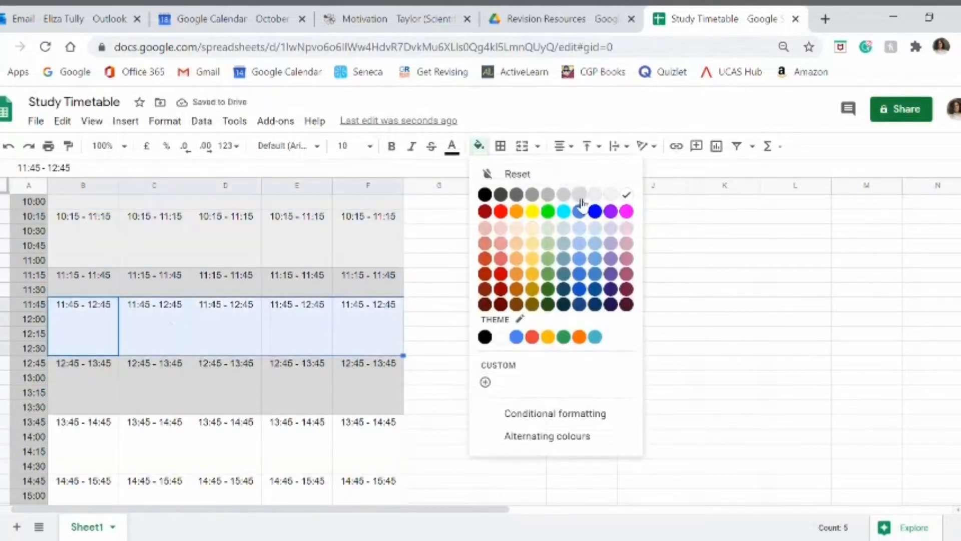
pyautogui.click(589, 195)
# Step: Fill the Monday to Friday 13:45 - 14:45 and 14:45 - 15:45 blocks with a very light grey
pyautogui.scroll(-1, 60, 347)
pyautogui.moveTo(61, 347); pyautogui.dragTo(368, 411)
pyautogui.click(479, 146)
pyautogui.click(546, 194)
pyautogui.scroll(5, 483, 368)
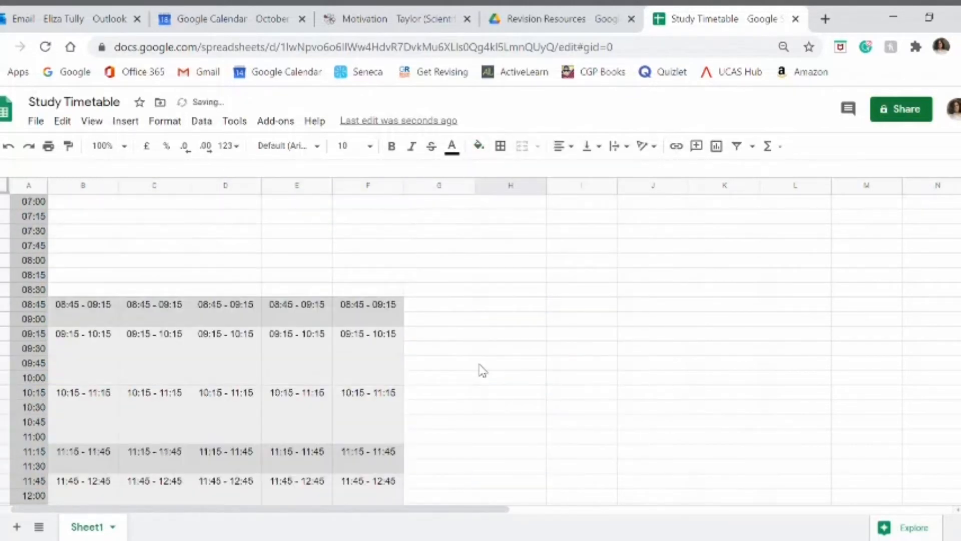
# Step: Examine the shaded weekday periods and the free slots at the weekend and after 15:45
pyautogui.scroll(1, 311, 360)
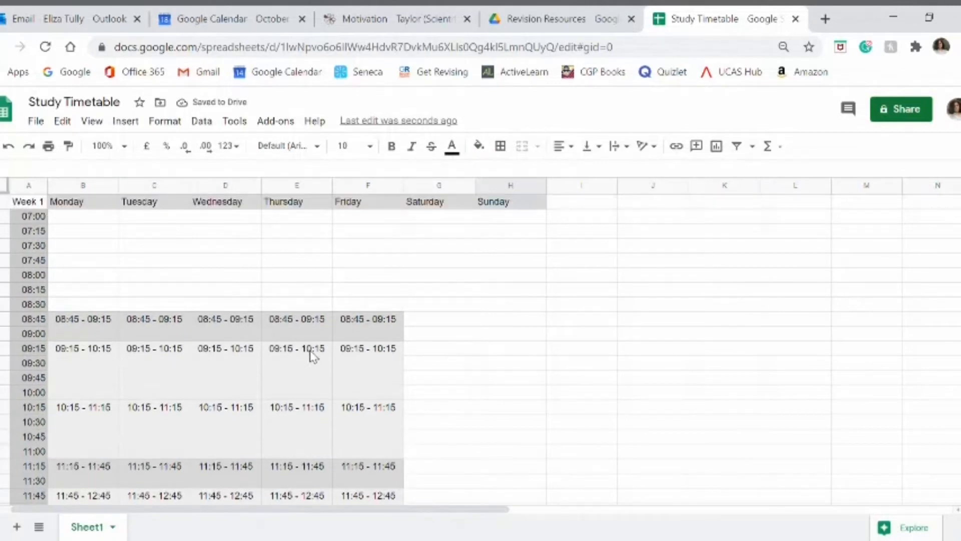
pyautogui.scroll(-8, 312, 355)
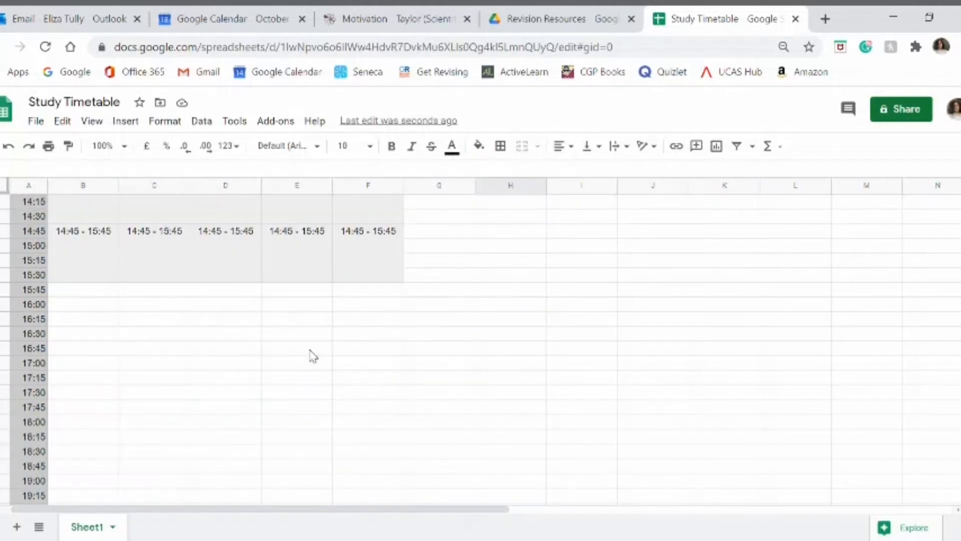
pyautogui.scroll(10, 313, 356)
pyautogui.scroll(-2, 295, 339)
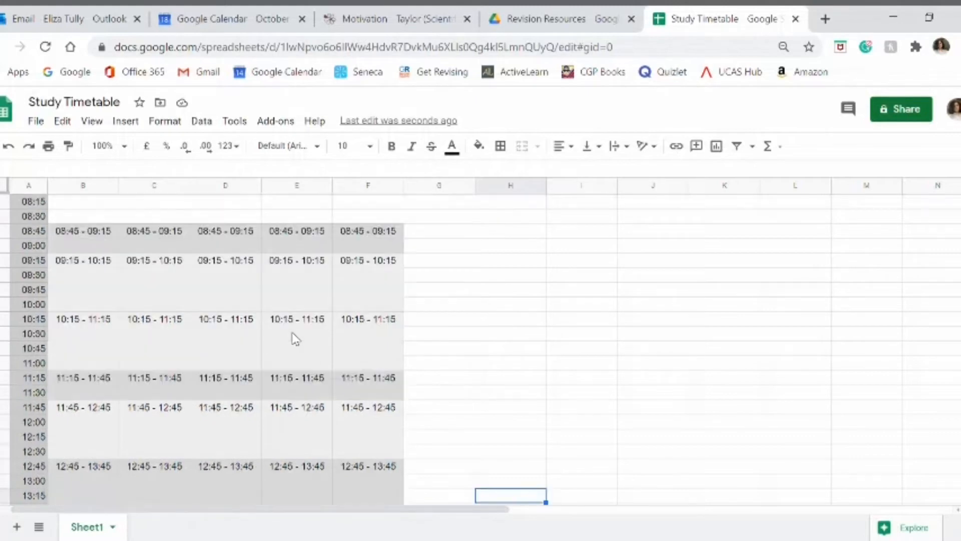
pyautogui.scroll(-6, 295, 339)
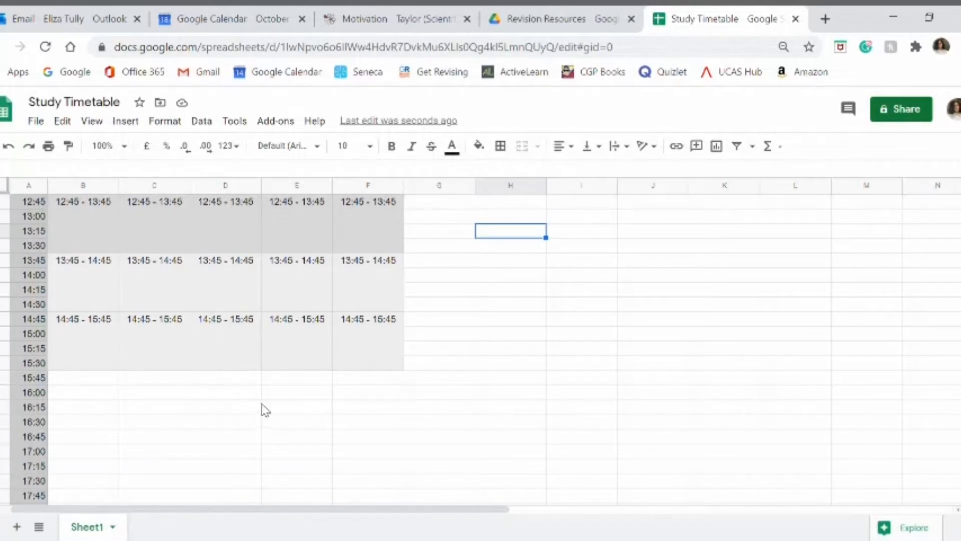
pyautogui.scroll(8, 263, 407)
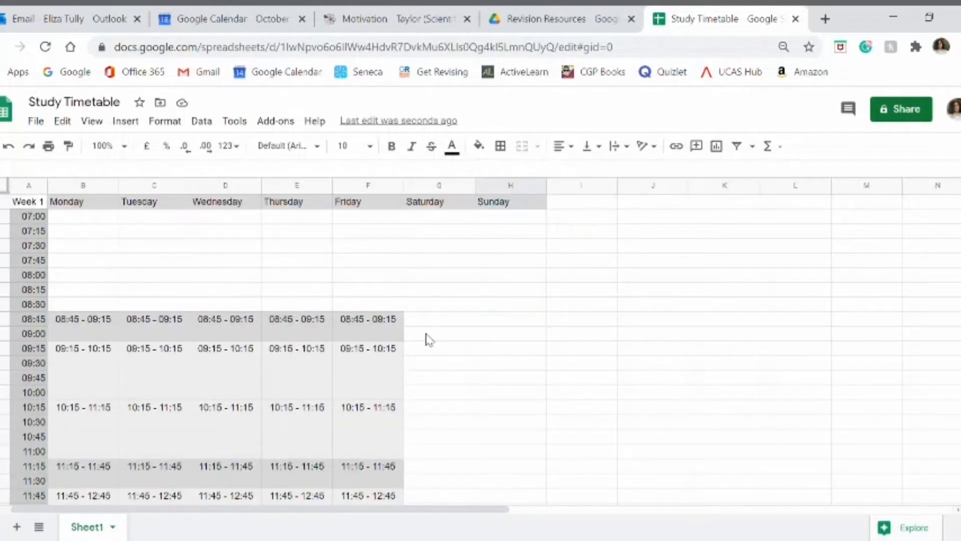
pyautogui.click(426, 334)
pyautogui.click(505, 334)
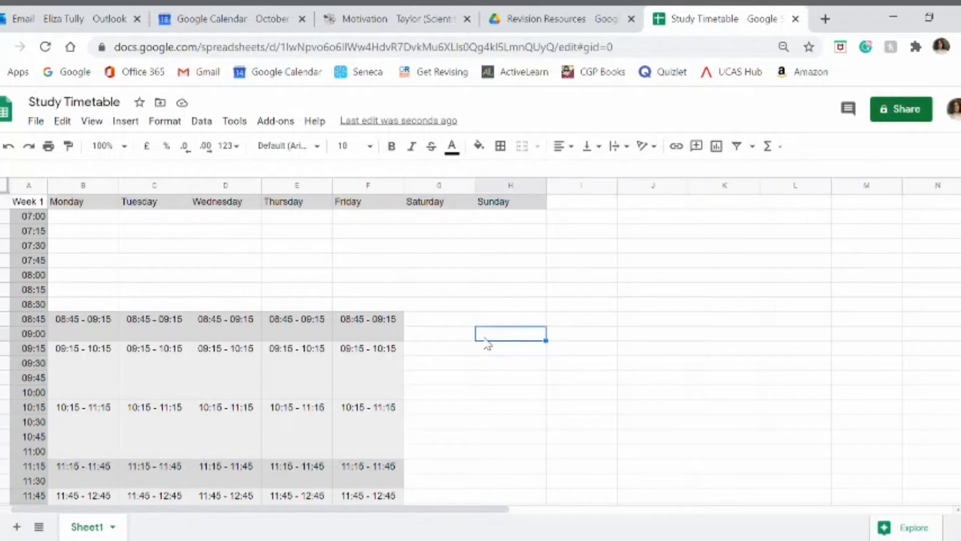
pyautogui.scroll(-8, 457, 350)
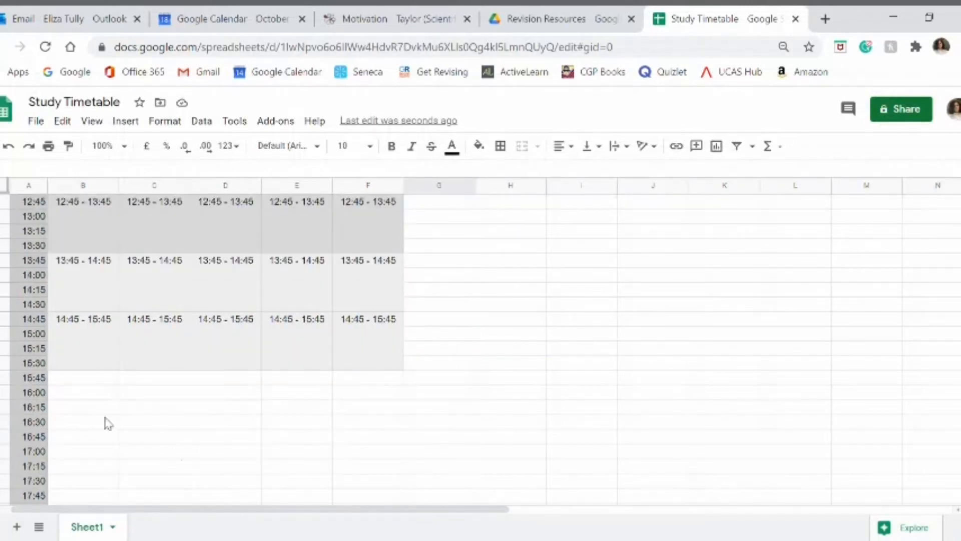
pyautogui.click(106, 422)
pyautogui.click(161, 426)
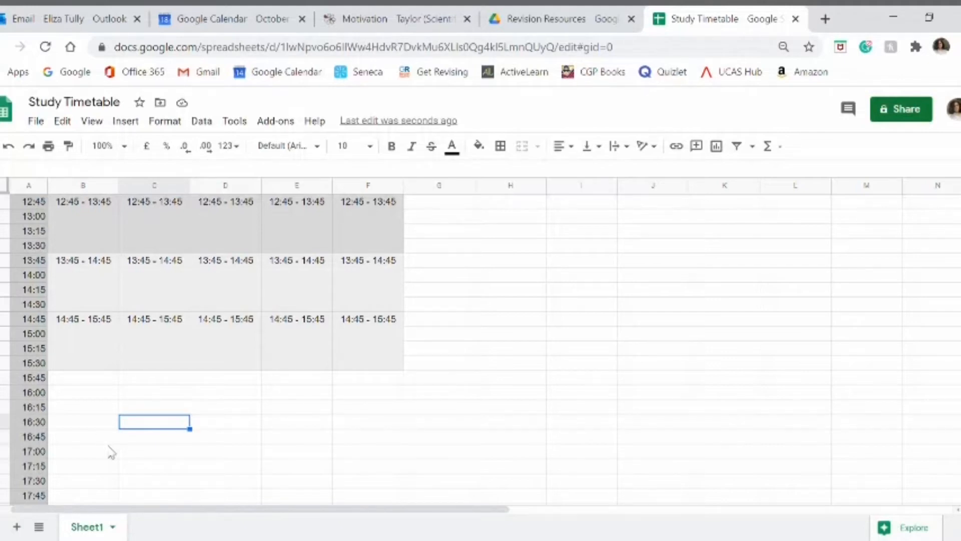
# Step: Merge Tuesday's cells from the 17:30 row to the 18:00 row vertically into one block
pyautogui.scroll(-2, 142, 446)
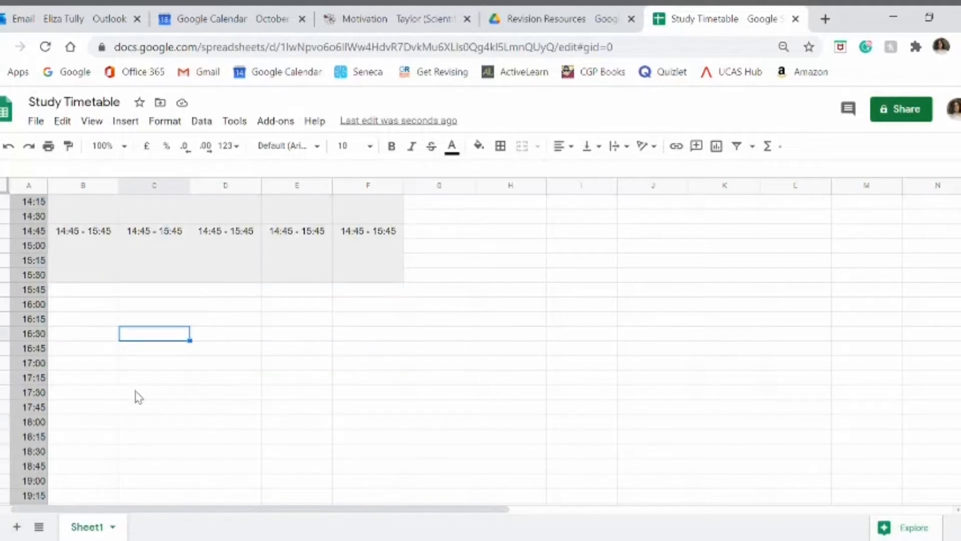
pyautogui.click(140, 394)
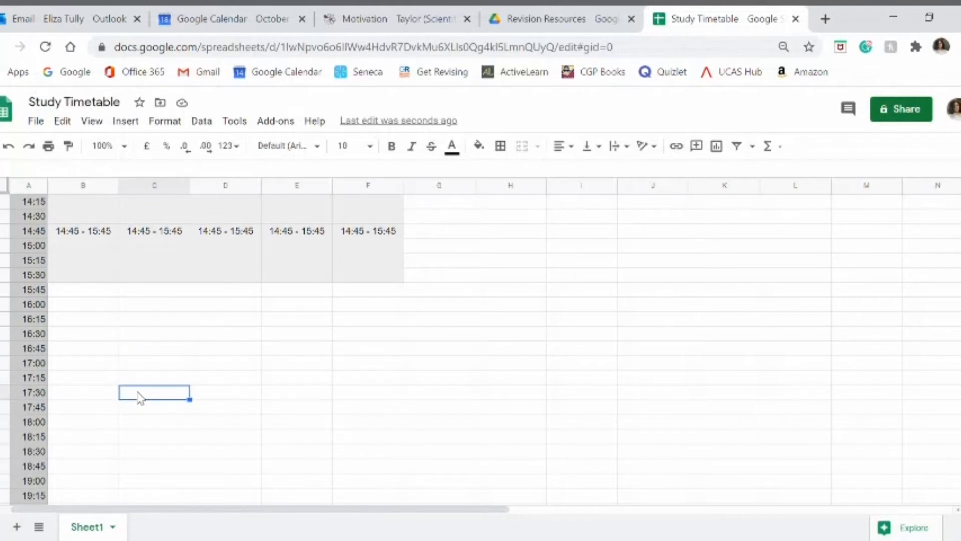
pyautogui.moveTo(137, 393); pyautogui.dragTo(140, 438)
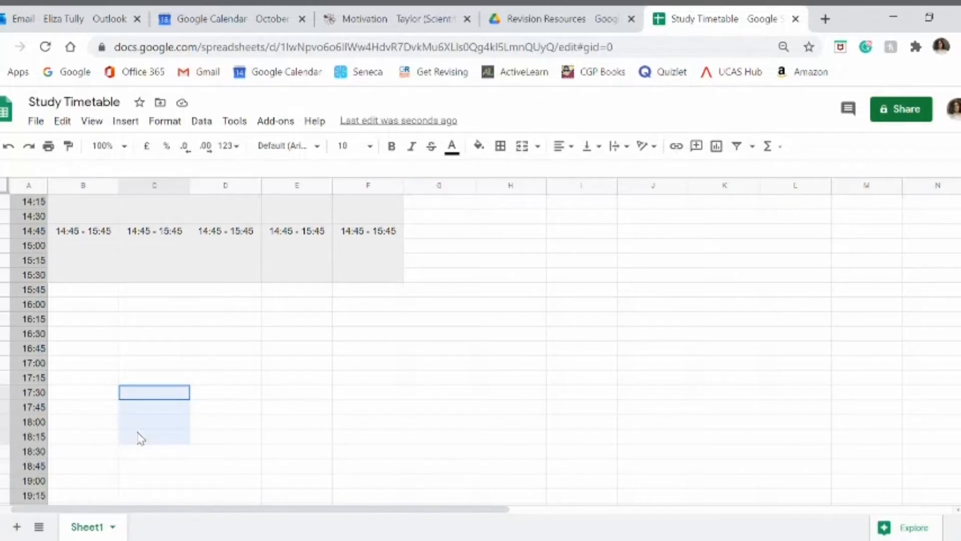
pyautogui.moveTo(141, 438); pyautogui.dragTo(140, 429)
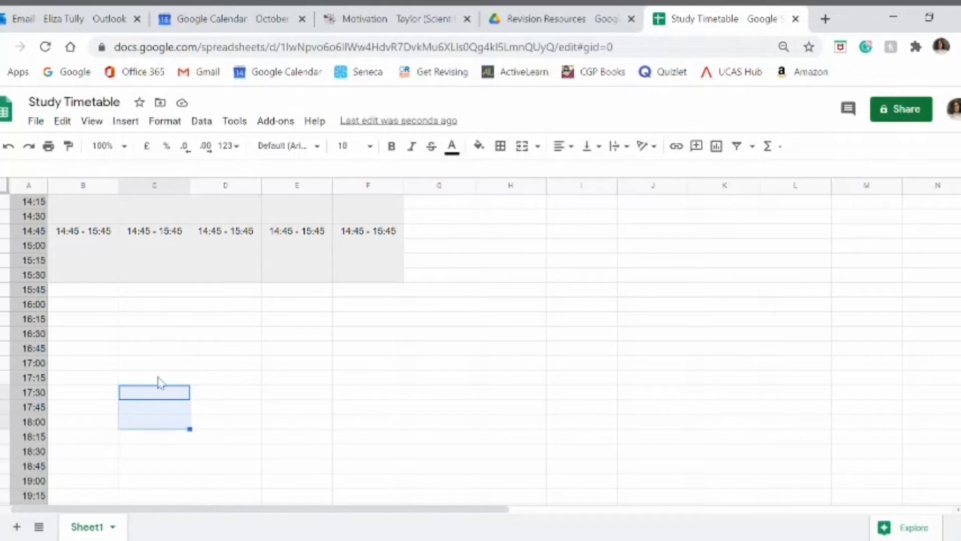
pyautogui.click(538, 146)
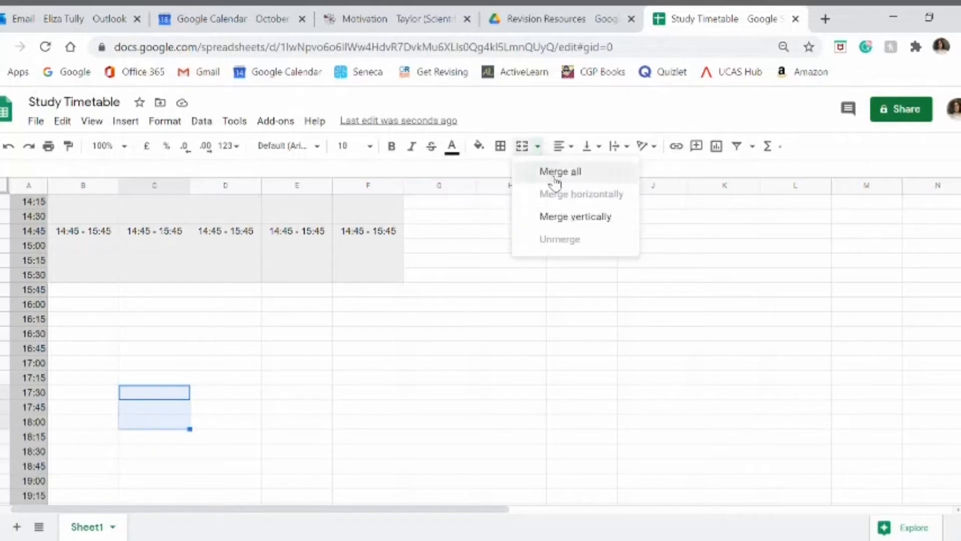
pyautogui.click(553, 218)
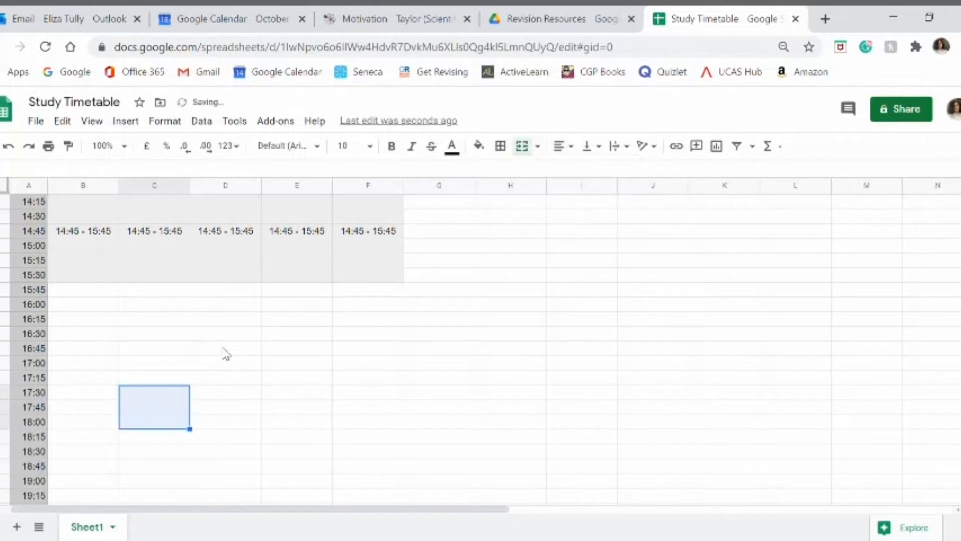
# Step: Label the merged Tuesday block "17:30 - 18:15"
pyautogui.click(173, 396)
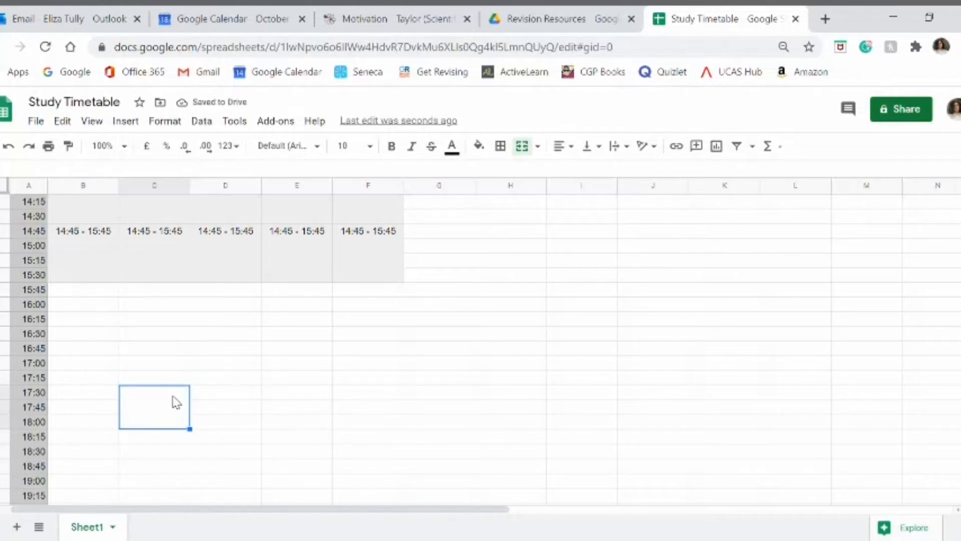
pyautogui.write('17:30 - 18:15')
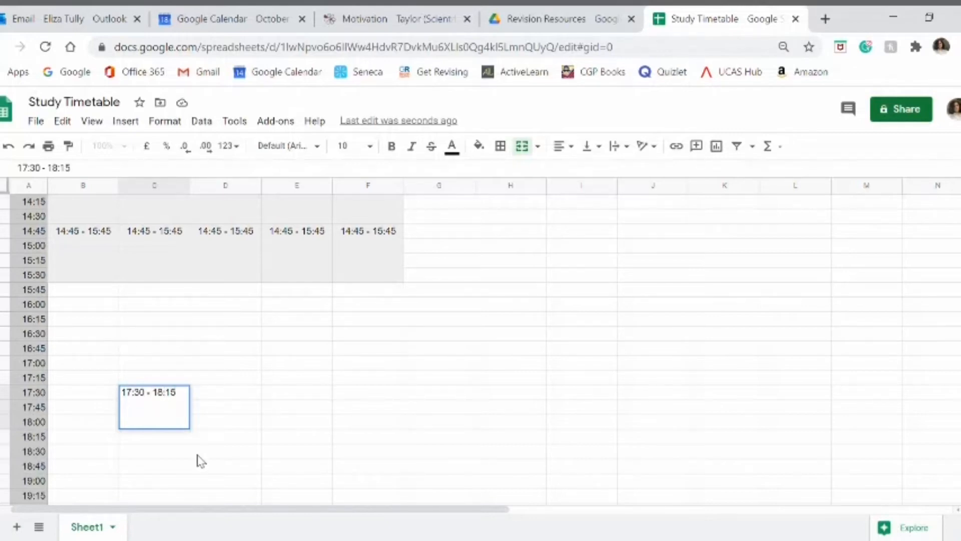
pyautogui.click(209, 442)
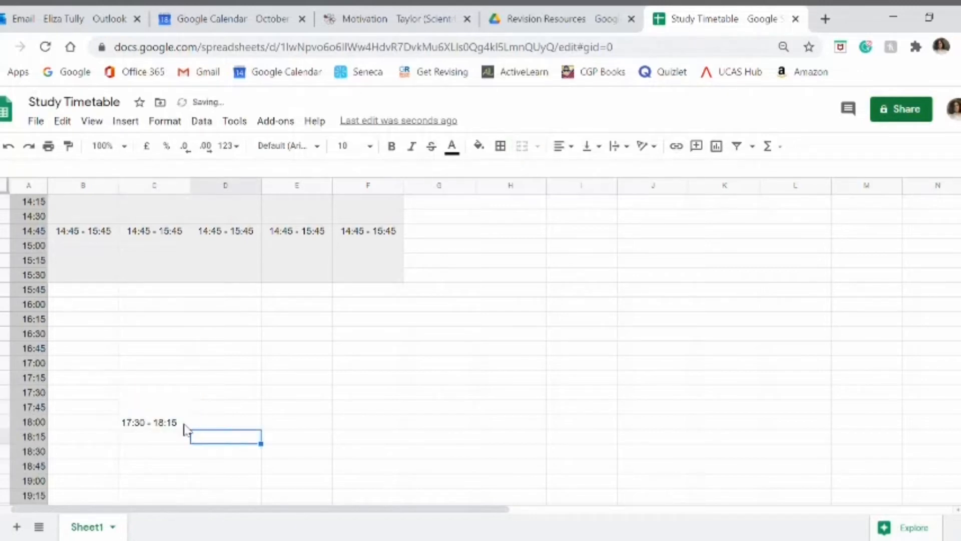
# Step: Fill the Tuesday 17:30 - 18:15 block with light grey and align its label to the centre and top
pyautogui.click(186, 425)
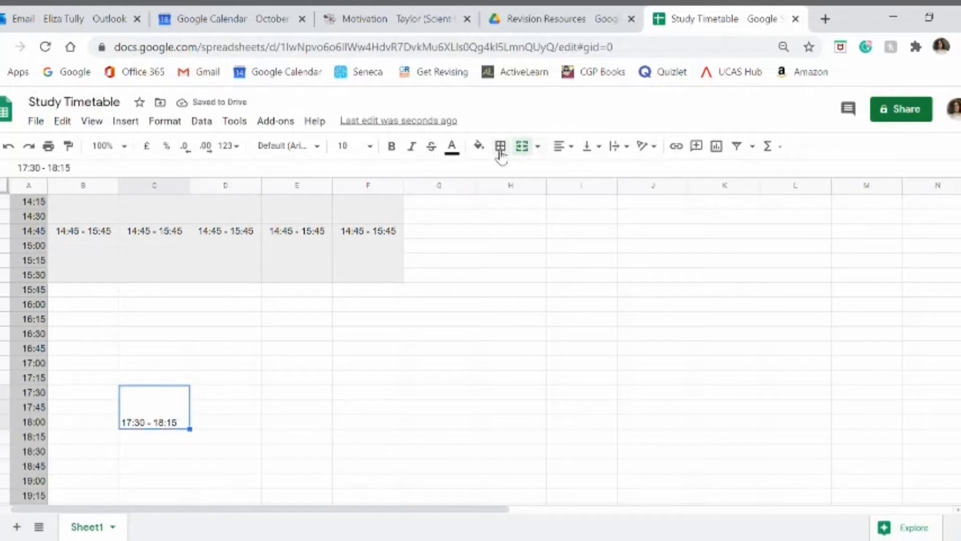
pyautogui.click(479, 145)
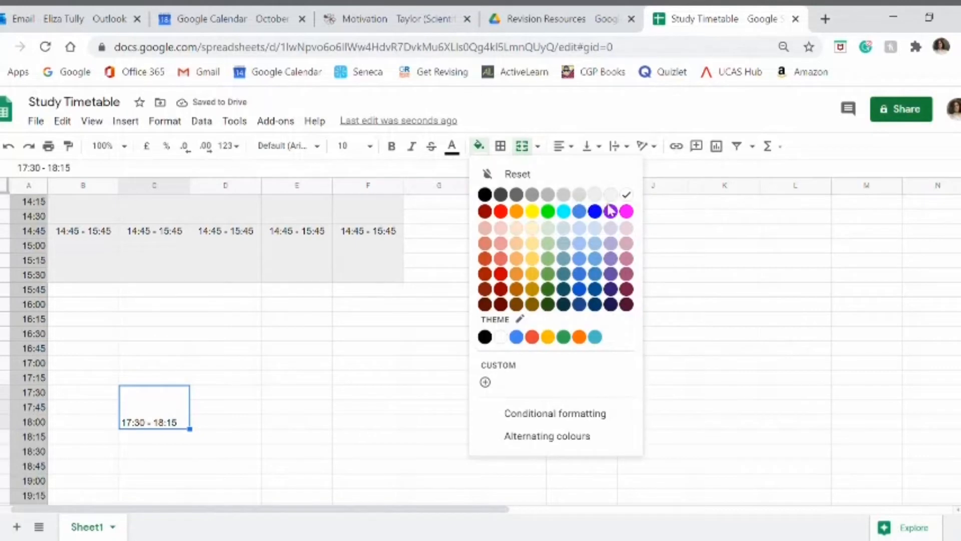
pyautogui.click(579, 197)
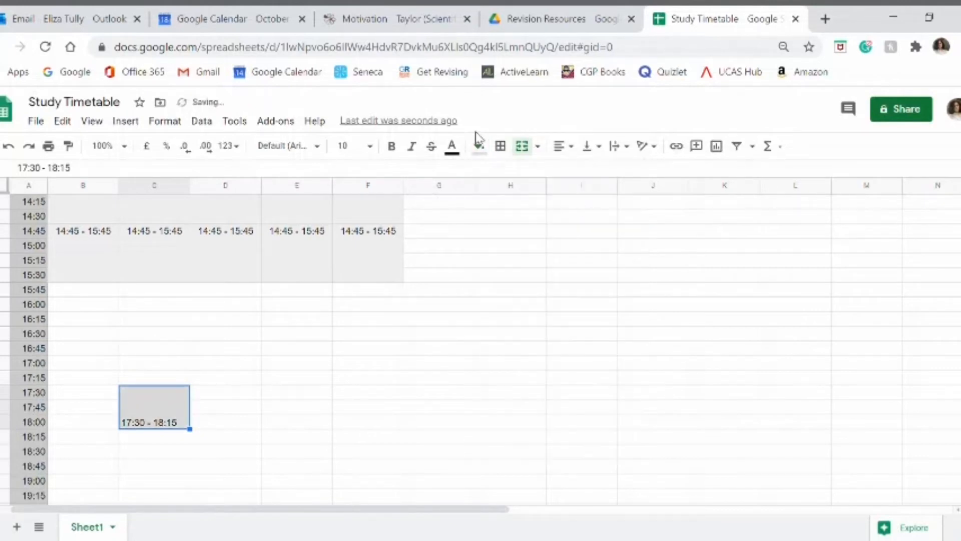
pyautogui.click(561, 145)
pyautogui.click(578, 170)
pyautogui.click(589, 145)
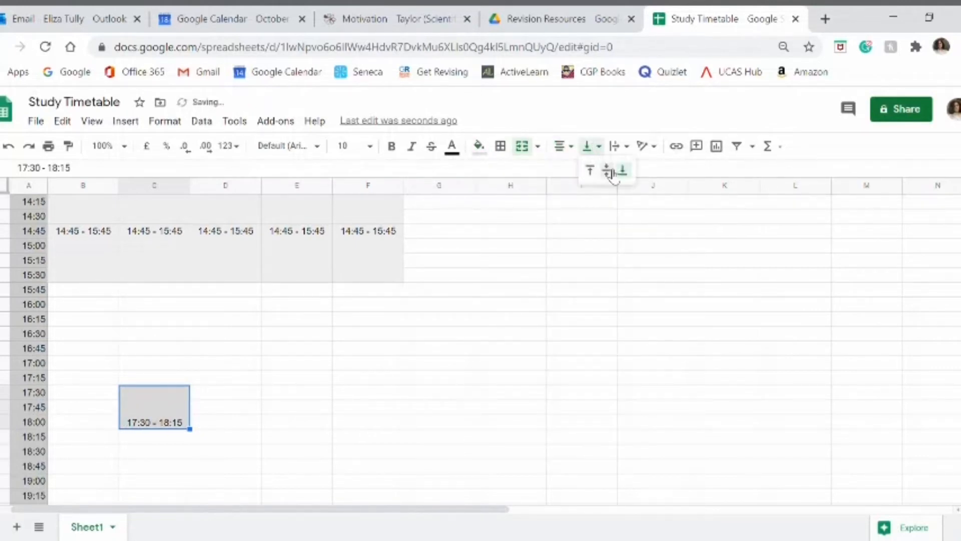
pyautogui.click(593, 171)
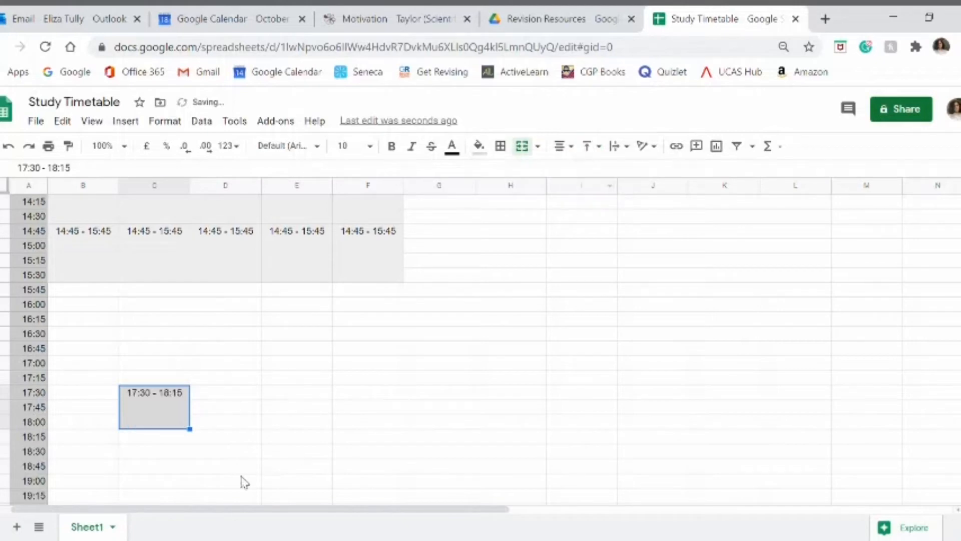
pyautogui.click(216, 409)
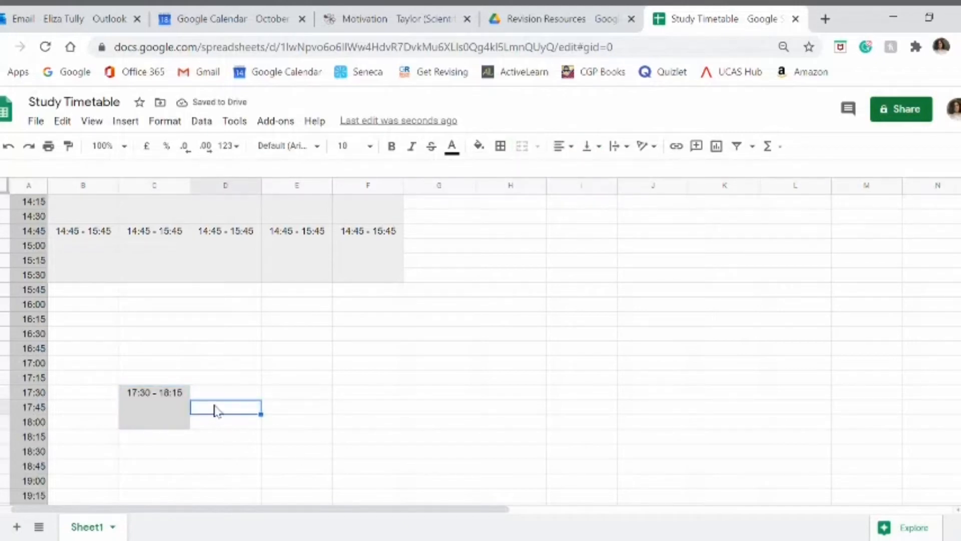
# Step: Examine the weekday school periods and the Tuesday evening block across the whole timetable
pyautogui.click(216, 398)
pyautogui.scroll(2, 220, 390)
pyautogui.scroll(4, 225, 376)
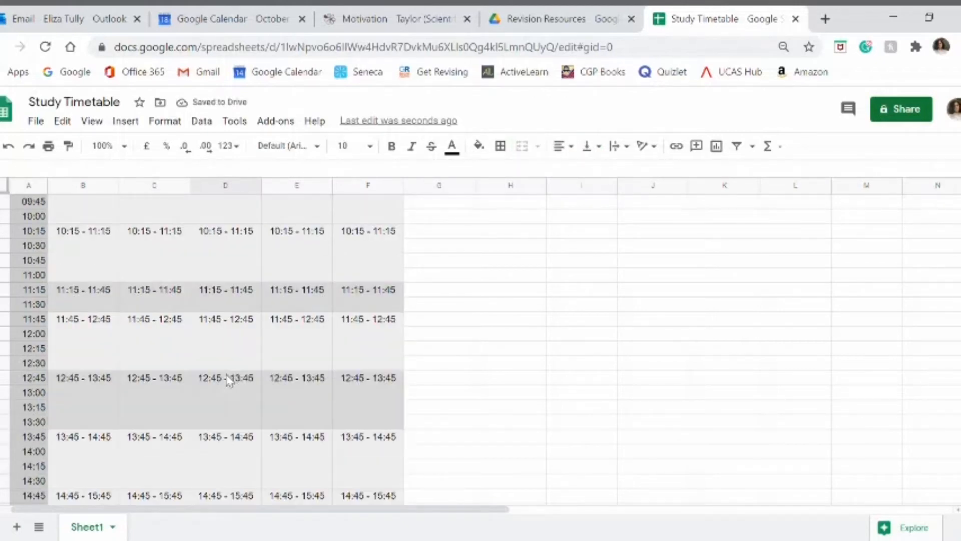
pyautogui.click(229, 401)
pyautogui.click(198, 306)
pyautogui.scroll(4, 201, 309)
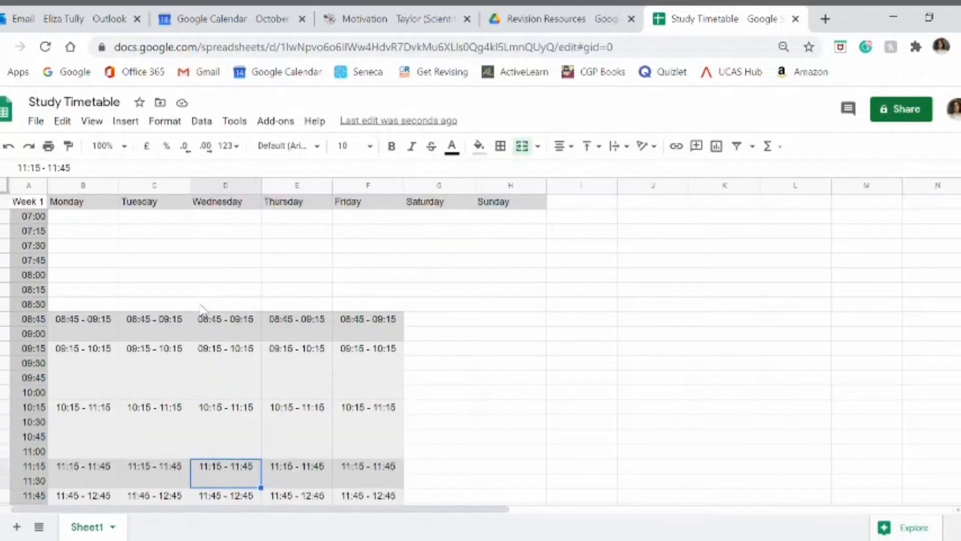
pyautogui.scroll(-10, 200, 310)
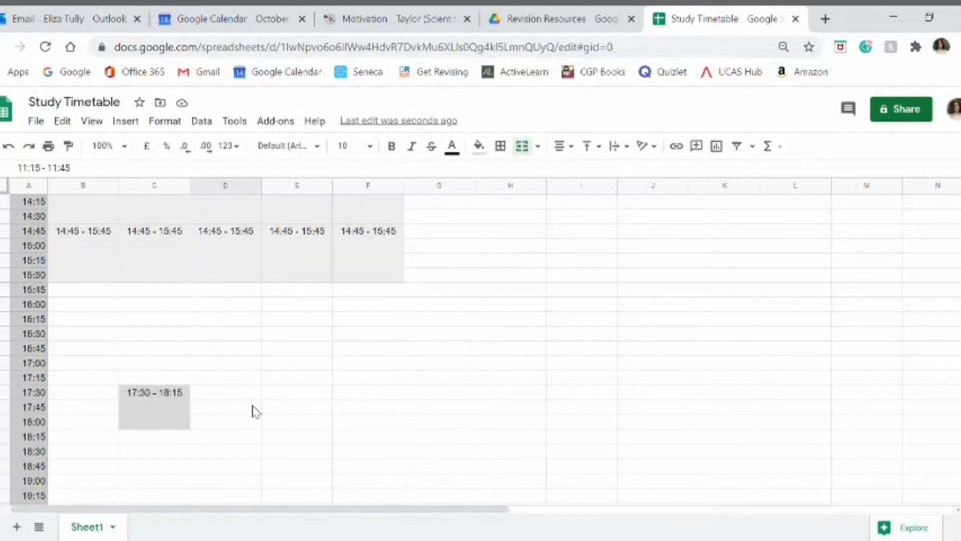
pyautogui.scroll(6, 264, 390)
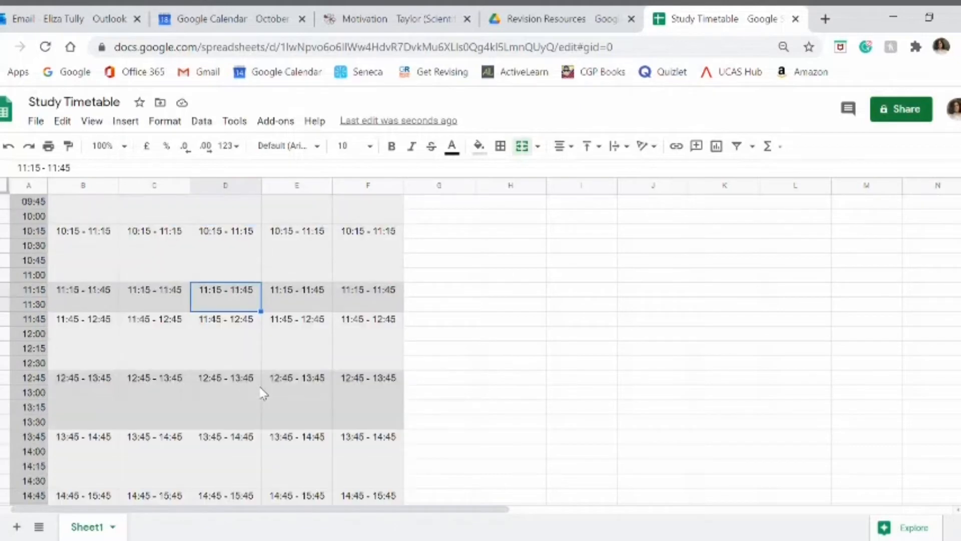
pyautogui.scroll(-6, 264, 393)
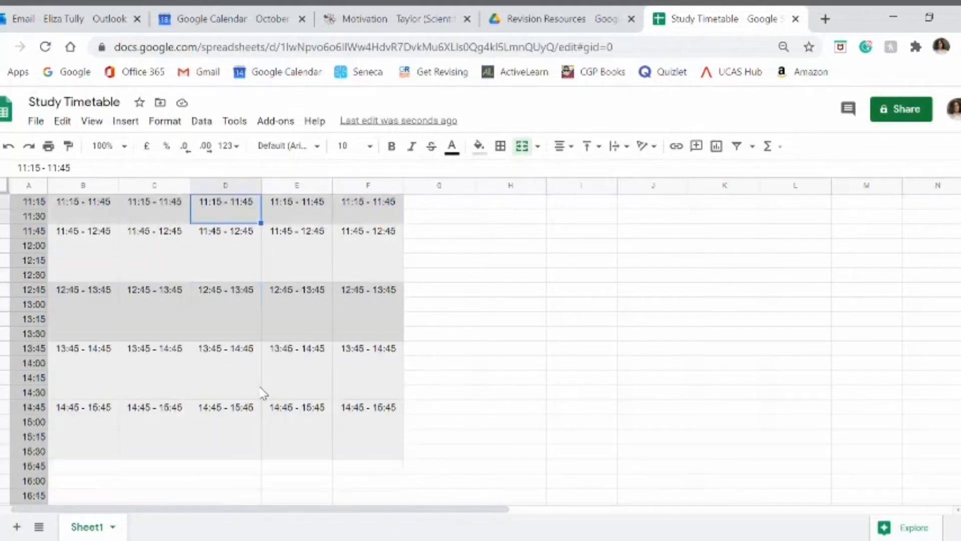
pyautogui.click(158, 409)
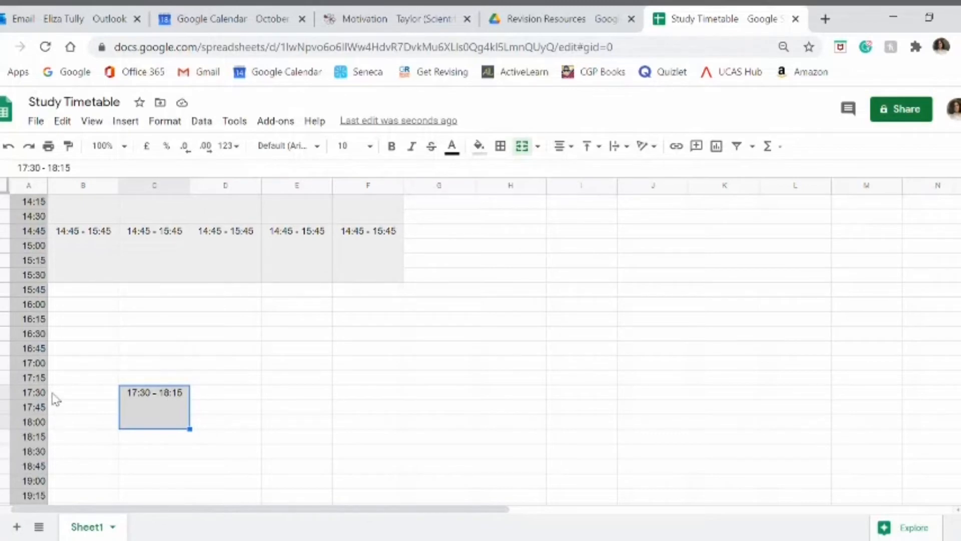
# Step: Merge the 16:30 and 16:45 rows vertically for each day from Monday to Friday and fill the blocks with light grey
pyautogui.click(59, 337)
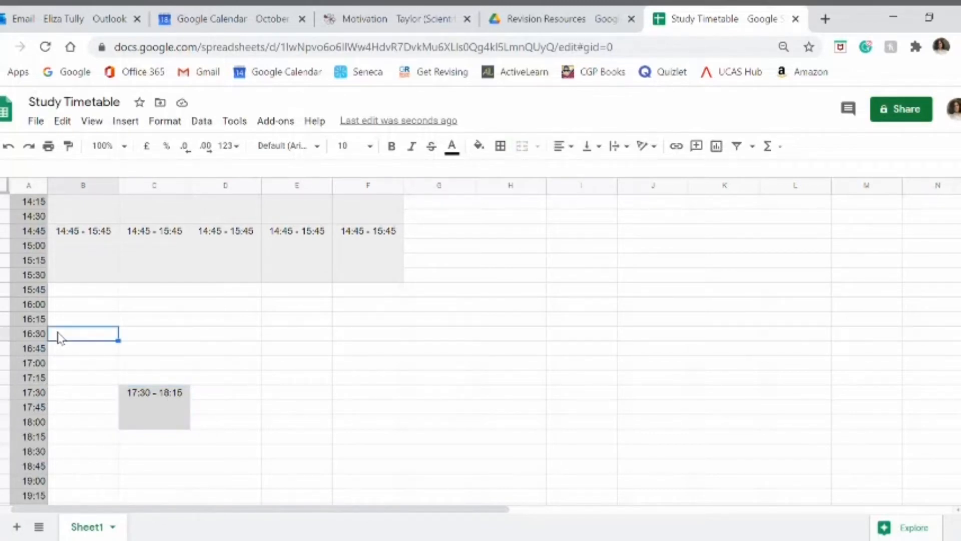
pyautogui.moveTo(58, 336); pyautogui.dragTo(386, 356)
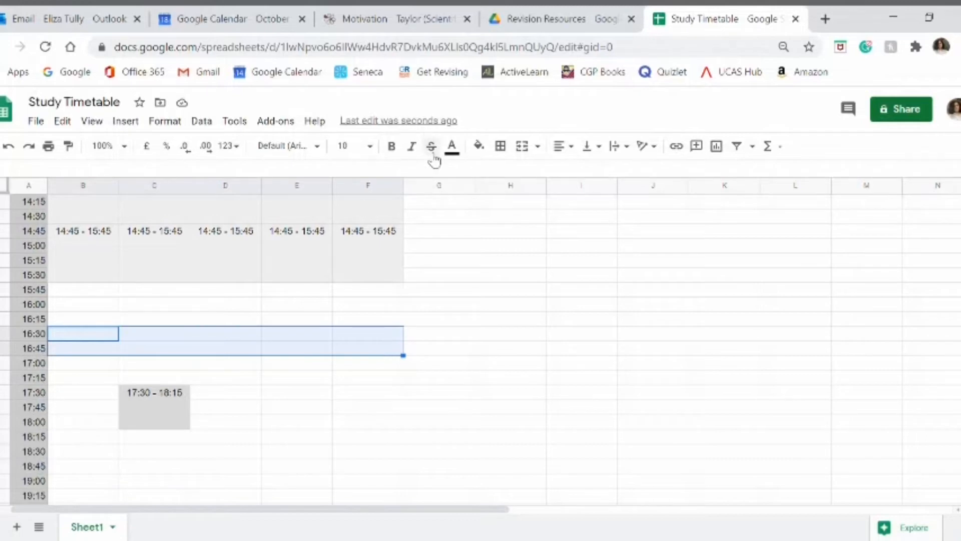
pyautogui.click(538, 146)
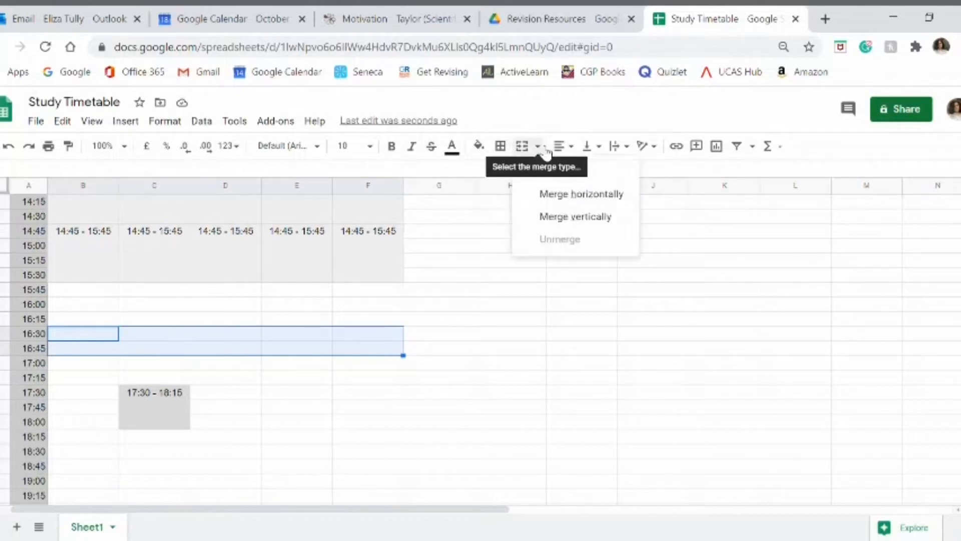
pyautogui.click(571, 217)
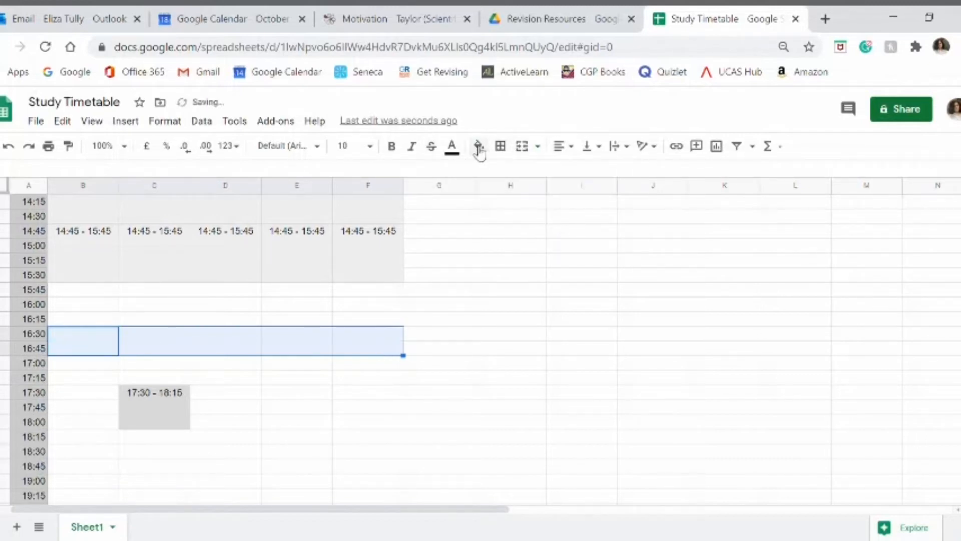
pyautogui.click(479, 146)
pyautogui.click(579, 195)
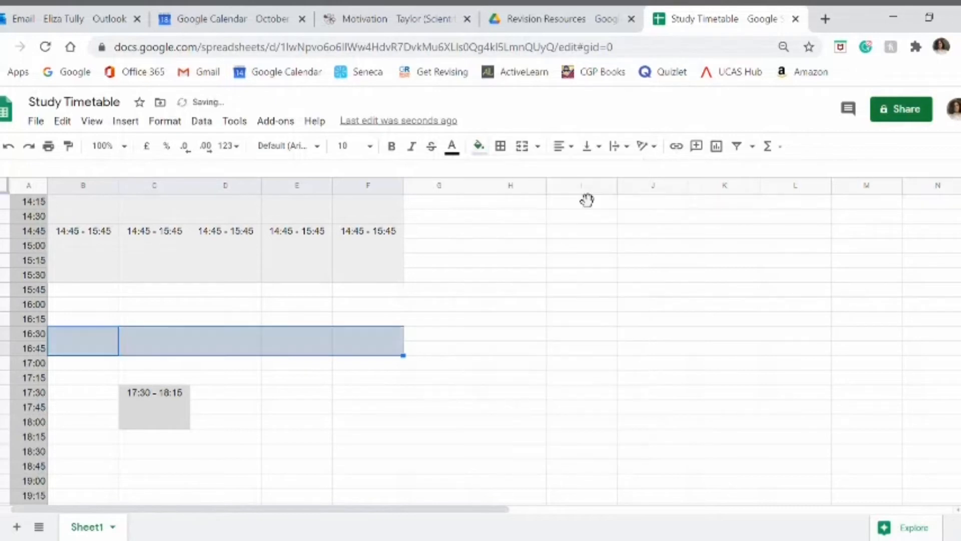
# Step: Label Monday's block "16:30 - 17:00", aligned centre and top, and copy it to the Tuesday to Friday blocks
pyautogui.click(92, 353)
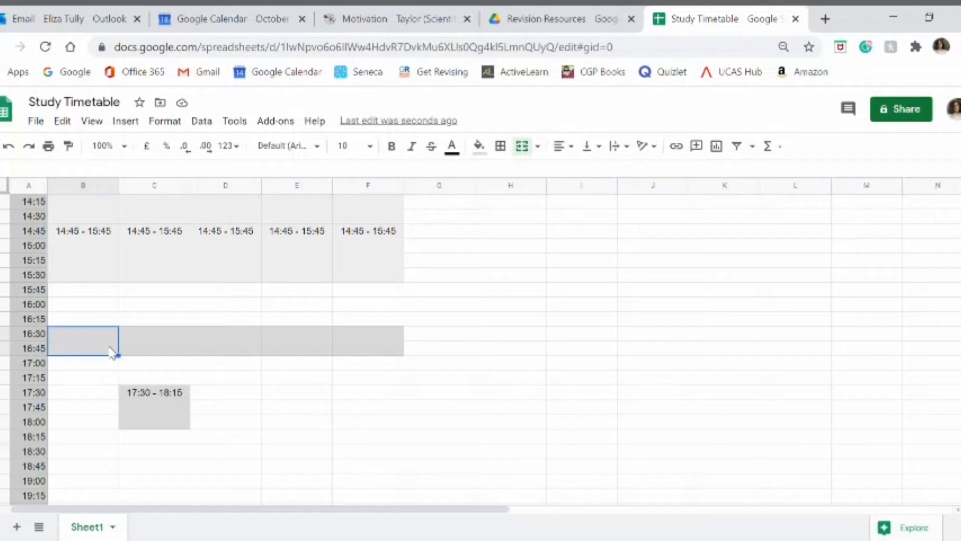
pyautogui.write('16:30 - 17:00')
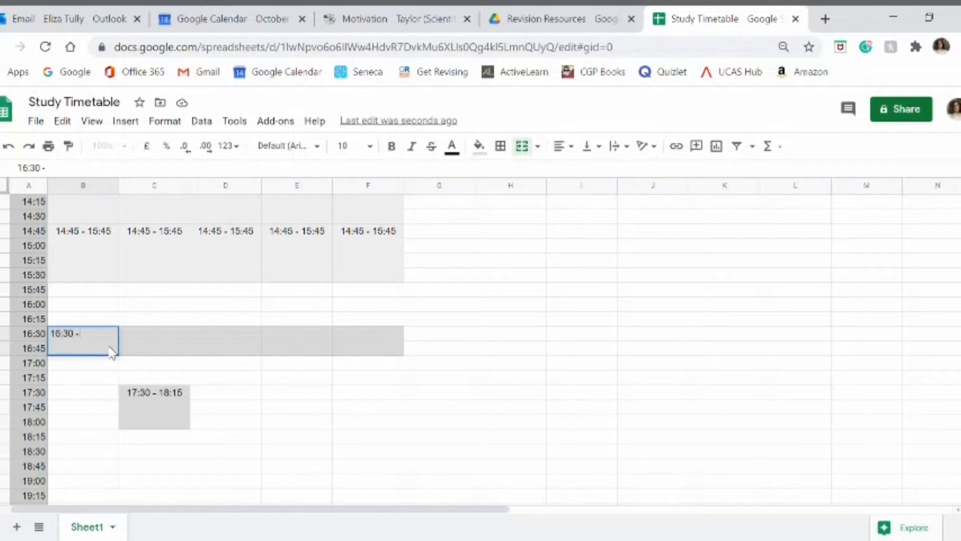
pyautogui.click(587, 146)
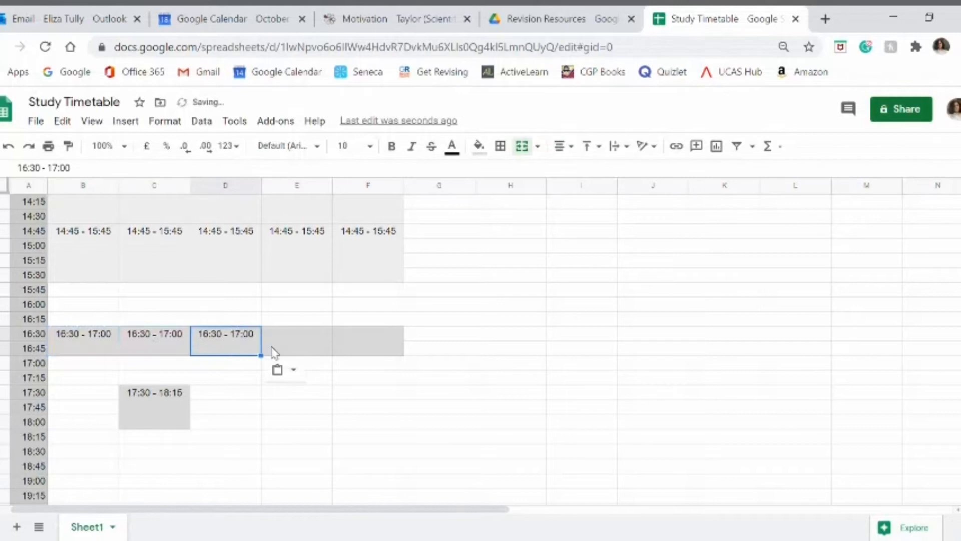
pyautogui.press('Right')
pyautogui.hotkey('ctrl', 'v')
pyautogui.press('Right')
pyautogui.hotkey('ctrl', 'v')
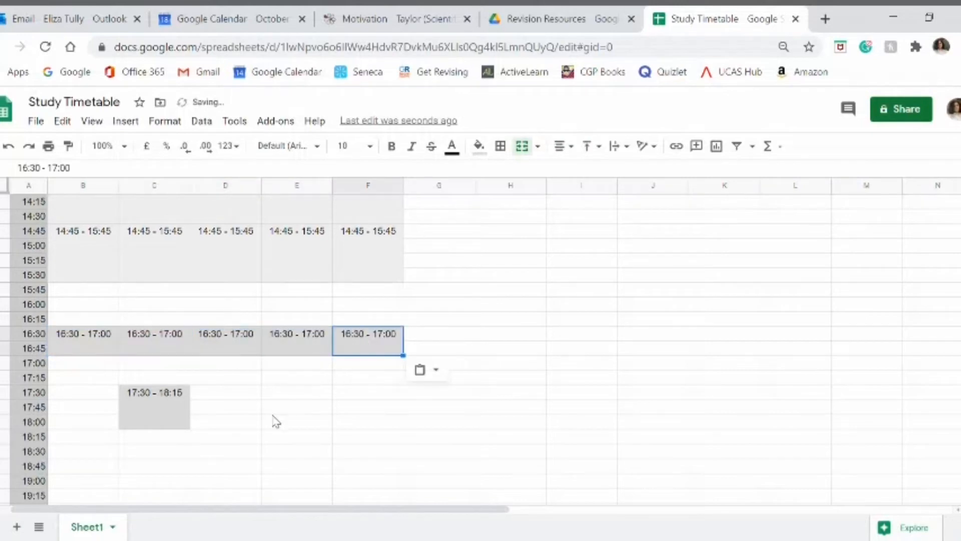
# Step: Merge the 18:30 to 19:15 rows vertically for each day from Monday to Sunday and fill the blocks with light grey
pyautogui.scroll(-2, 273, 416)
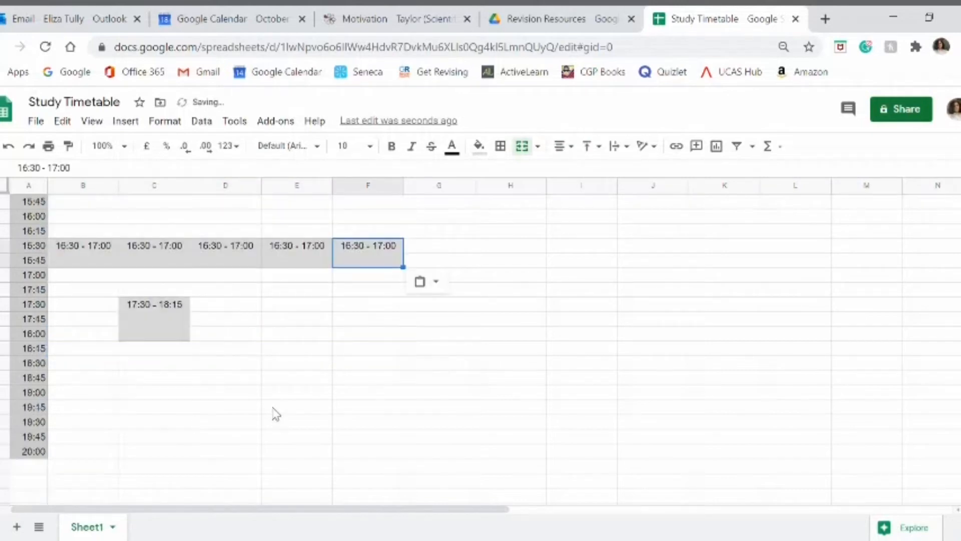
pyautogui.click(72, 364)
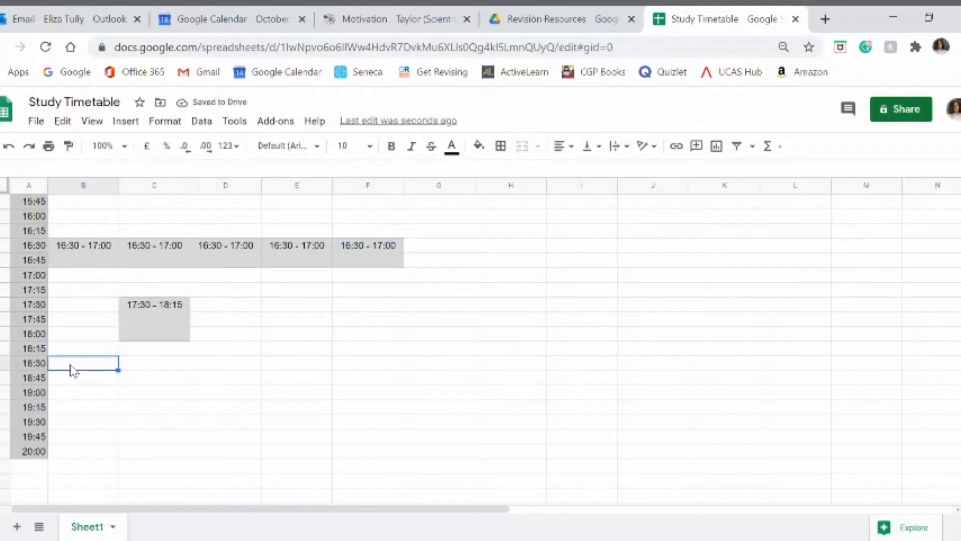
pyautogui.moveTo(72, 370); pyautogui.dragTo(507, 412)
pyautogui.click(479, 146)
pyautogui.click(583, 194)
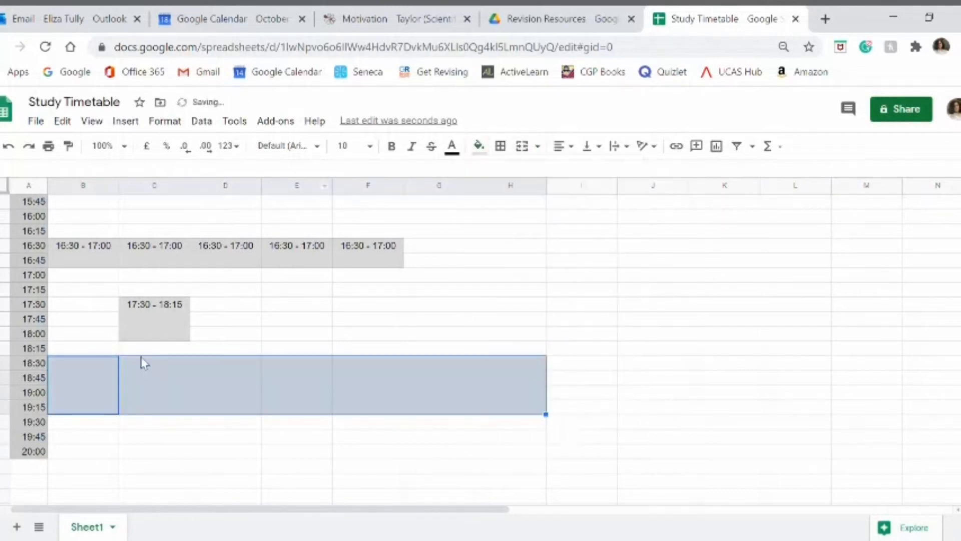
# Step: Label Monday's evening block "18:30 - 19:30" and align the text to the centre and top
pyautogui.click(102, 393)
pyautogui.write('18:30 - 19:30')
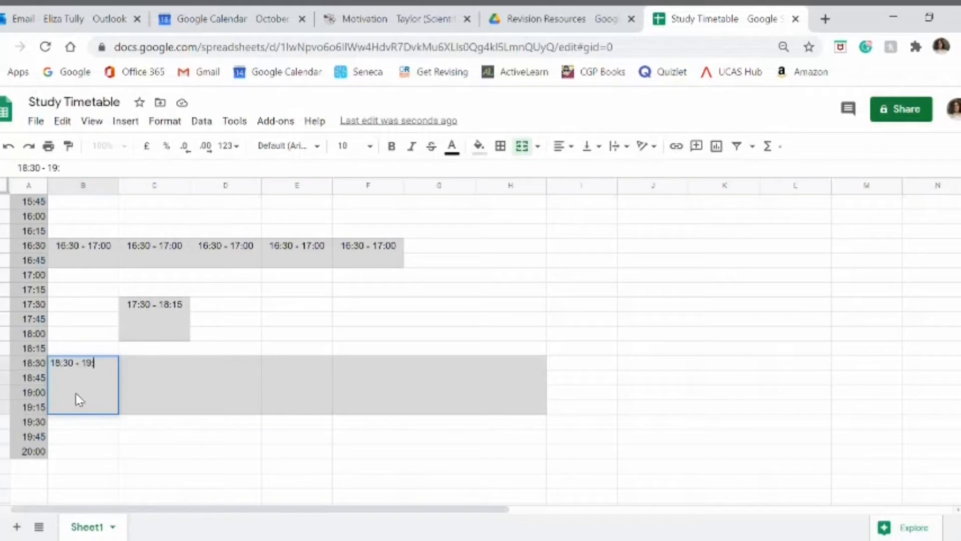
pyautogui.click(563, 146)
pyautogui.click(582, 167)
pyautogui.click(592, 145)
pyautogui.click(593, 166)
# Step: Copy the Monday 18:30 - 19:30 block to the same slot from Tuesday to Sunday
pyautogui.hotkey('ctrl', 'c')
pyautogui.click(138, 378)
pyautogui.hotkey('ctrl', 'v')
pyautogui.click(637, 350)
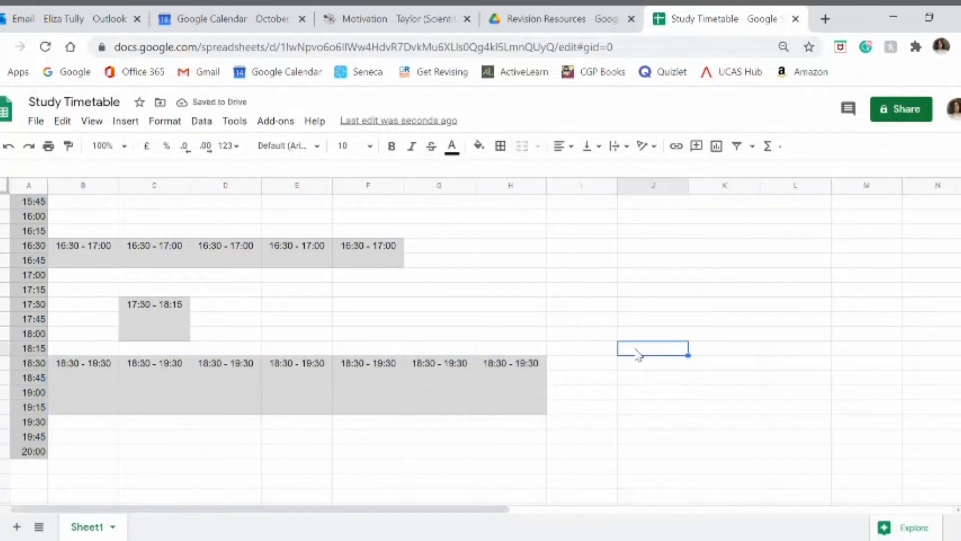
pyautogui.scroll(10, 473, 293)
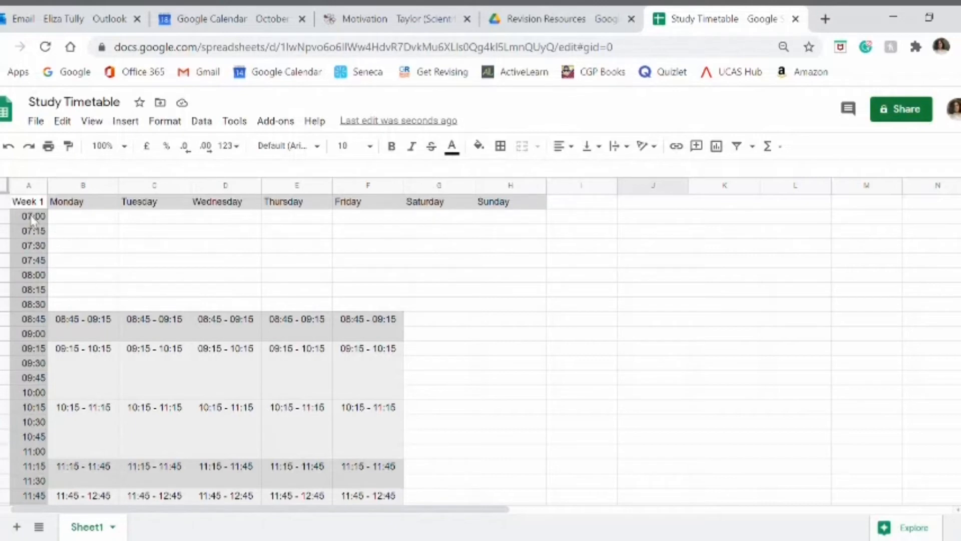
# Step: Merge Monday's 17:00 to 18:15 rows vertically into a single block
pyautogui.scroll(-8, 50, 296)
pyautogui.scroll(5, 50, 296)
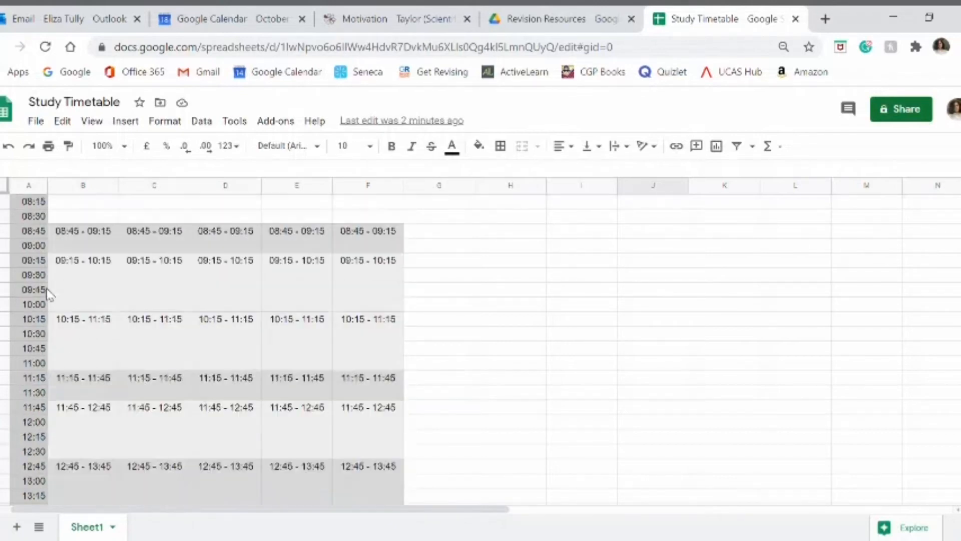
pyautogui.scroll(-5, 330, 385)
pyautogui.scroll(-4, 320, 386)
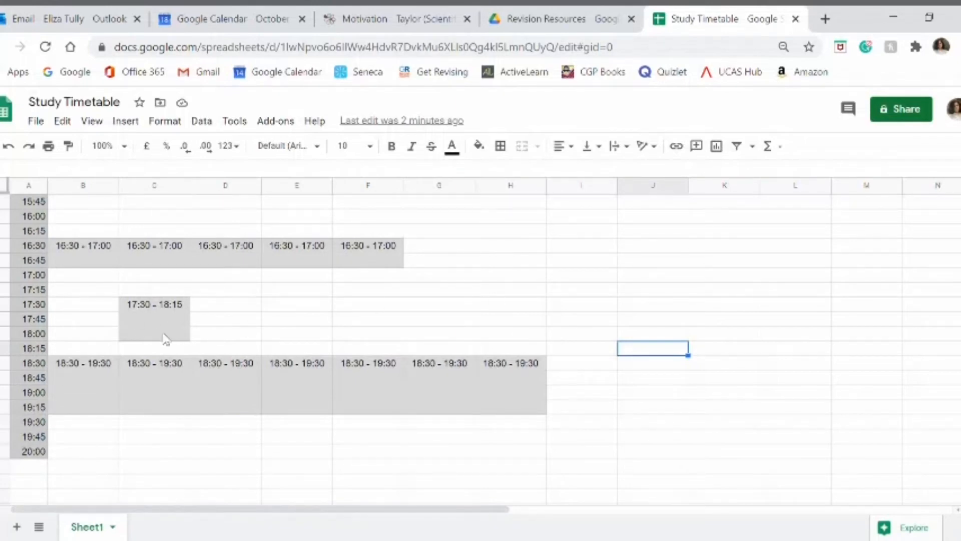
pyautogui.click(77, 294)
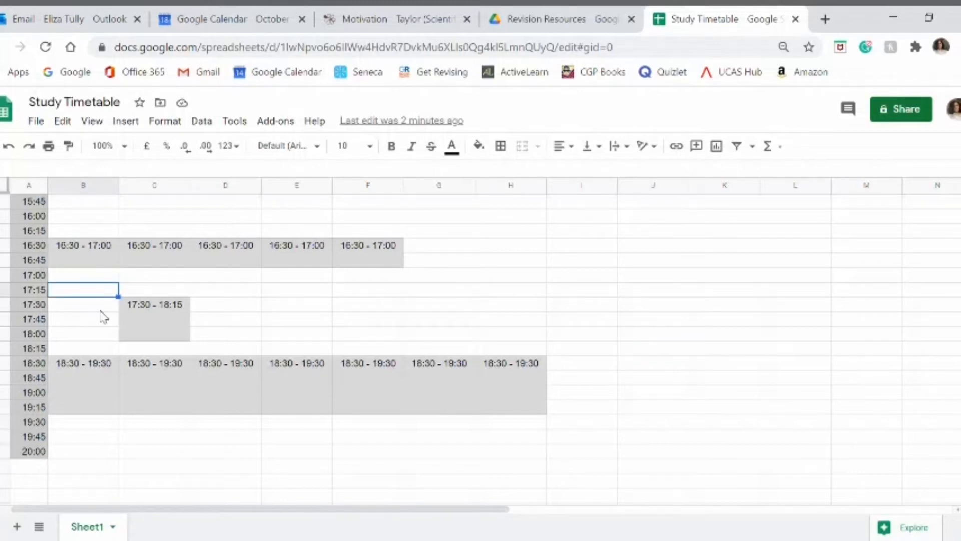
pyautogui.click(107, 280)
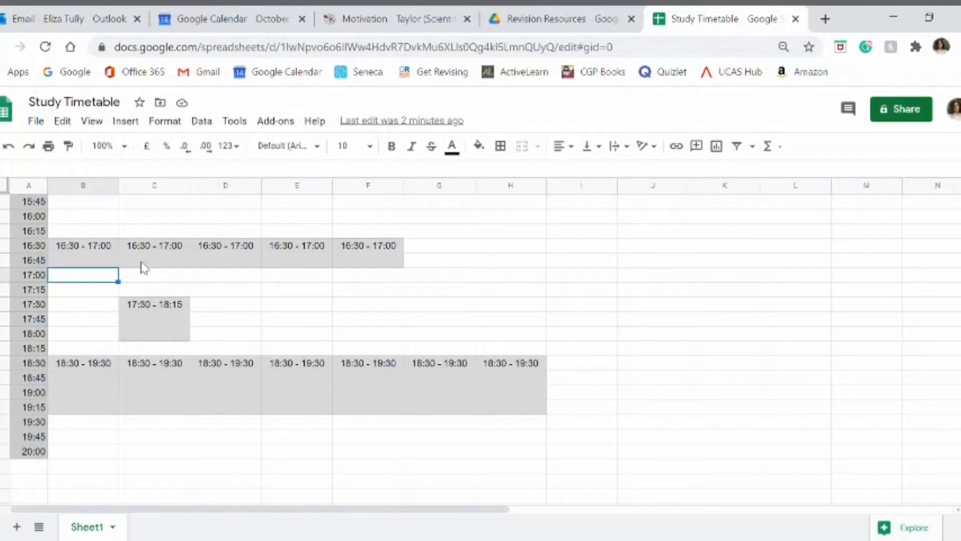
pyautogui.moveTo(106, 283); pyautogui.dragTo(96, 353)
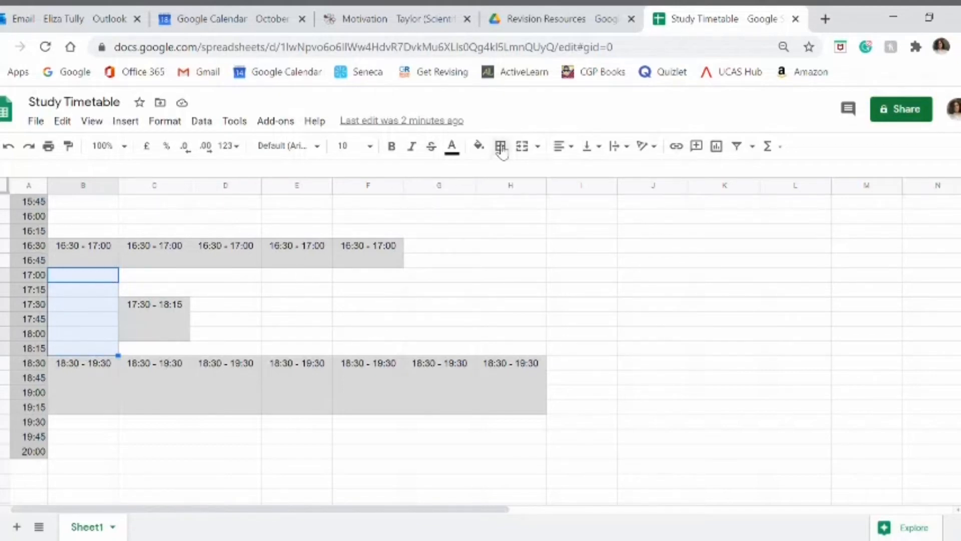
pyautogui.click(537, 146)
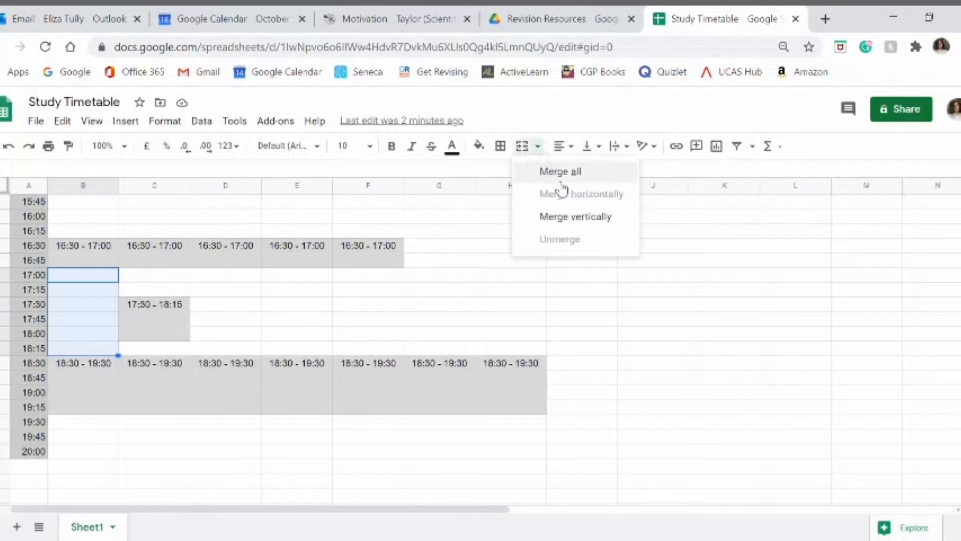
pyautogui.click(571, 216)
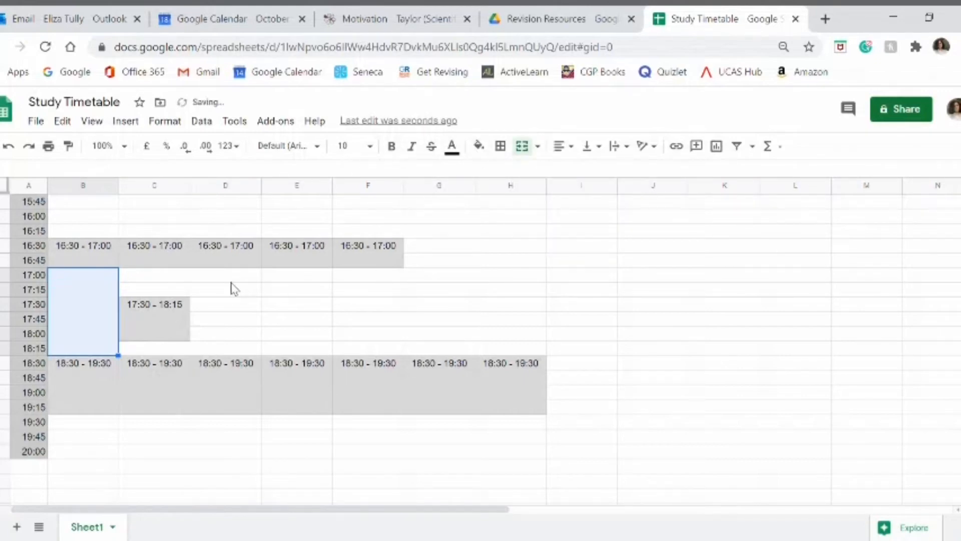
# Step: Merge the 17:00 to 18:15 rows vertically for Wednesday to Friday and fill these blocks and Monday's with the lighter grey
pyautogui.moveTo(226, 274); pyautogui.dragTo(379, 348)
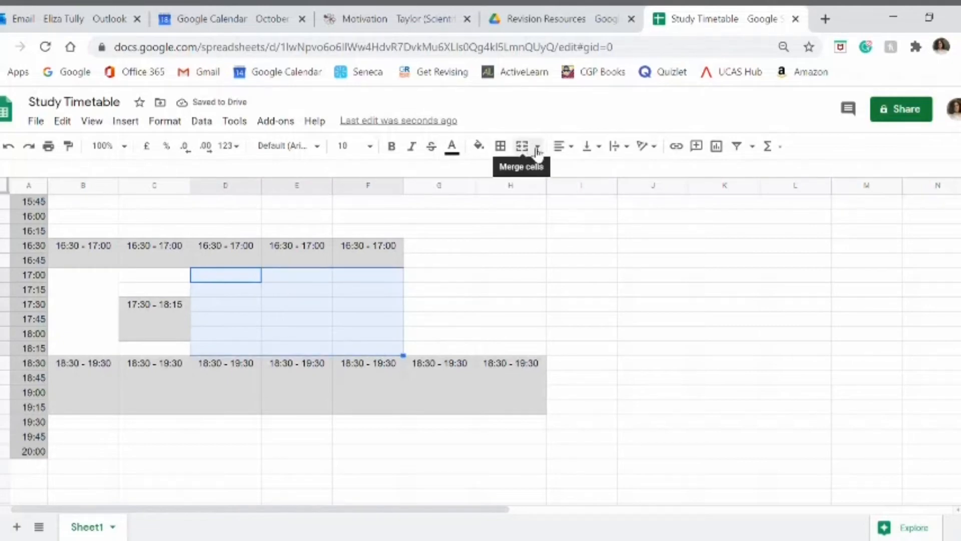
pyautogui.click(479, 146)
pyautogui.click(590, 195)
# Step: Label Monday's new late-afternoon block "17:00 - 18:30" and align the text to the centre and top
pyautogui.click(65, 311)
pyautogui.write('17:00 - 18:30')
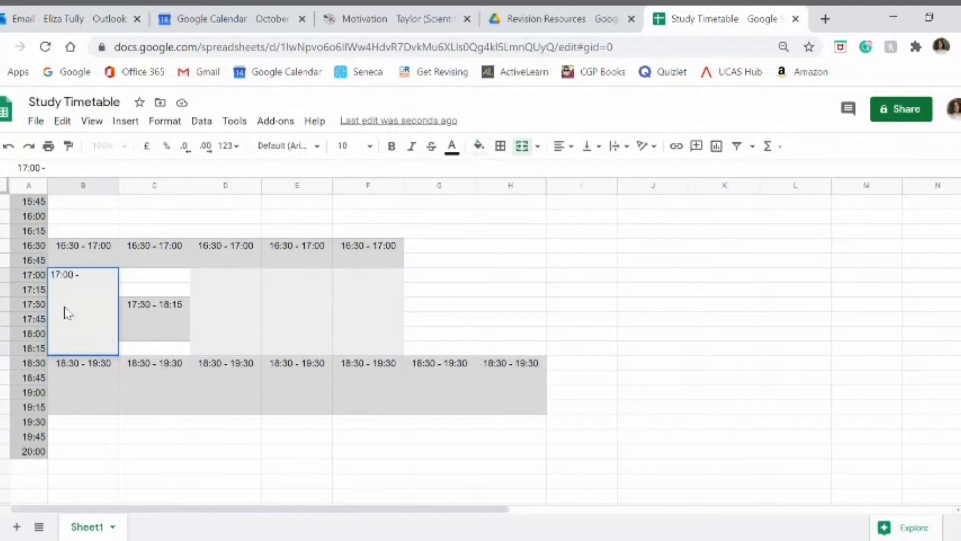
pyautogui.click(592, 145)
pyautogui.click(593, 169)
# Step: Copy the Monday 17:00 - 18:30 block to the same slot on Wednesday, Thursday and Friday
pyautogui.click(226, 301)
pyautogui.hotkey('ctrl', 'v')
pyautogui.click(288, 297)
pyautogui.hotkey('ctrl', 'v')
pyautogui.click(354, 302)
pyautogui.hotkey('ctrl', 'v')
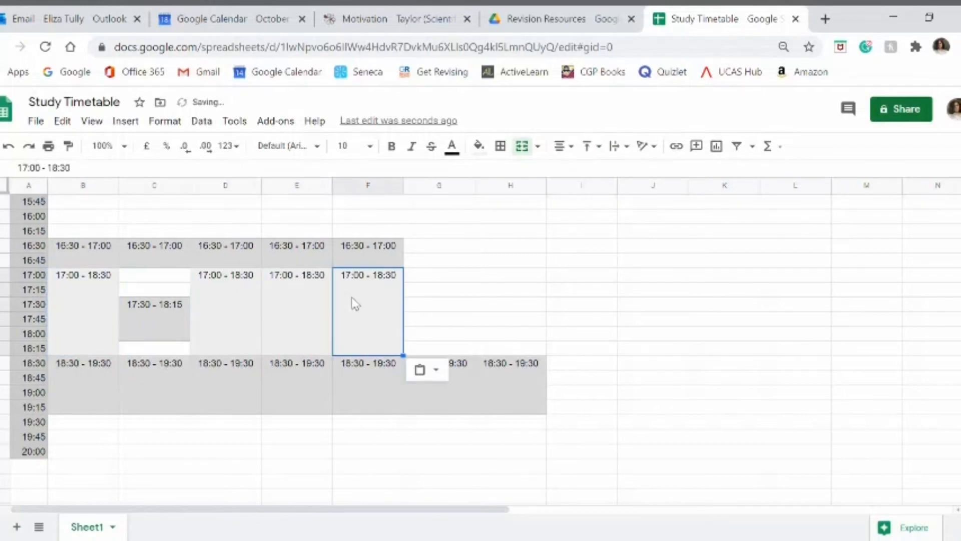
pyautogui.click(465, 311)
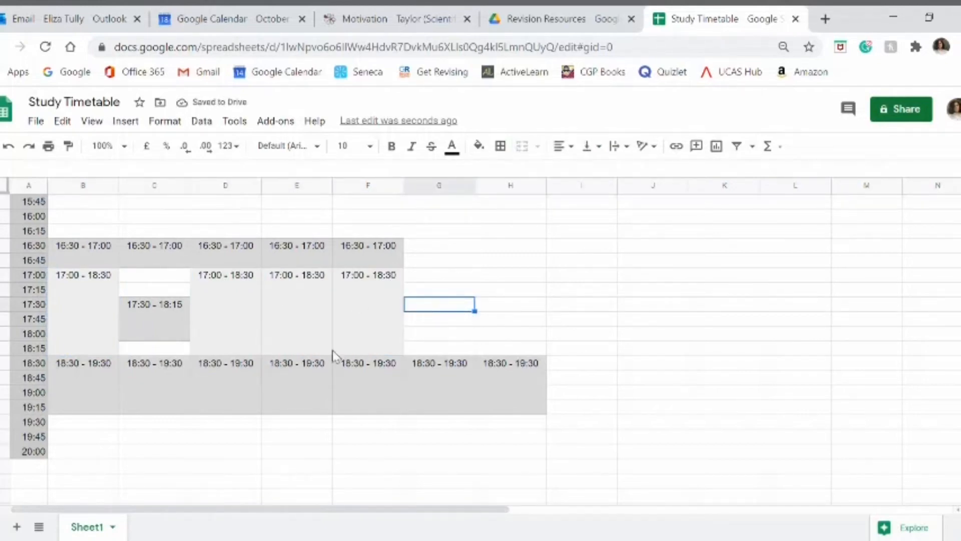
# Step: Examine Monday's school periods between 09:15 and 15:45 to see which can hold lessons or study
pyautogui.scroll(7, 112, 321)
pyautogui.scroll(4, 112, 321)
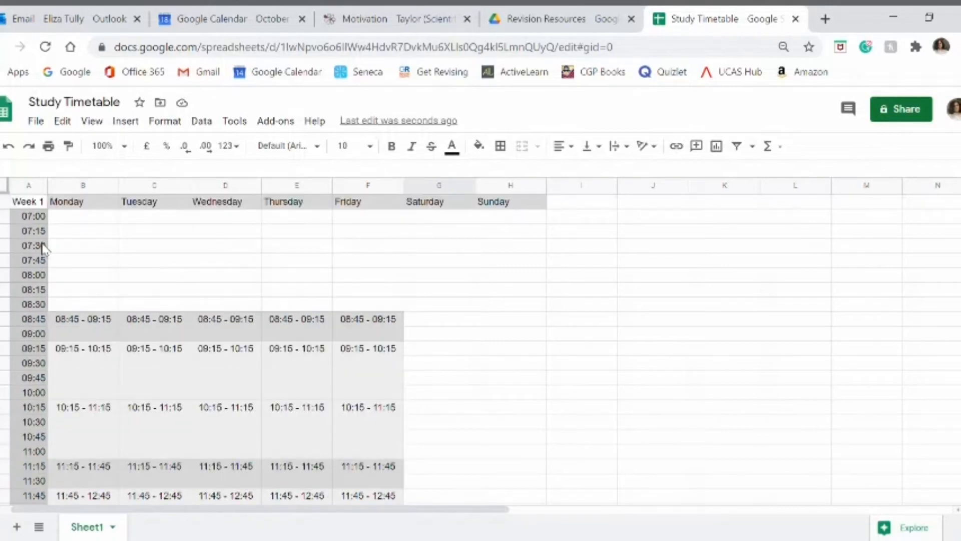
pyautogui.click(83, 380)
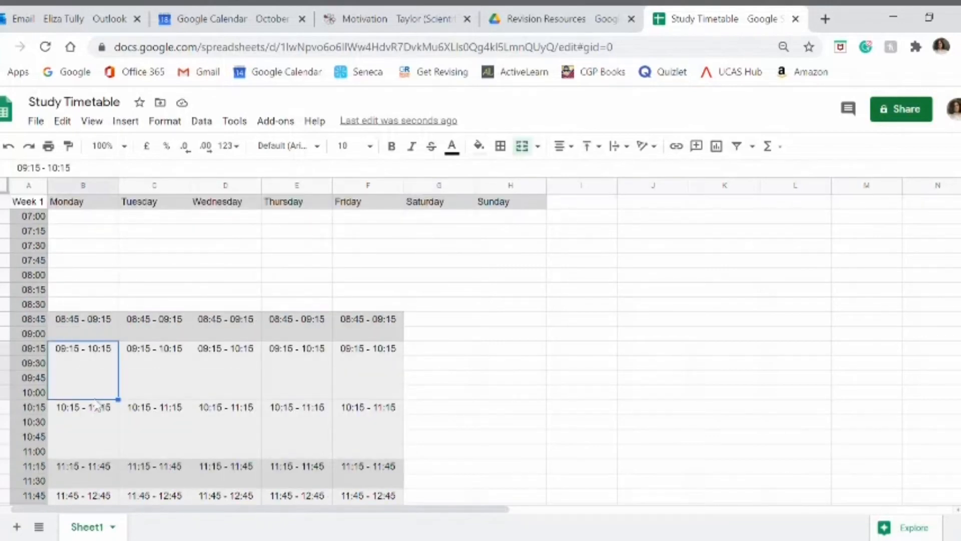
pyautogui.click(105, 438)
pyautogui.scroll(-5, 212, 380)
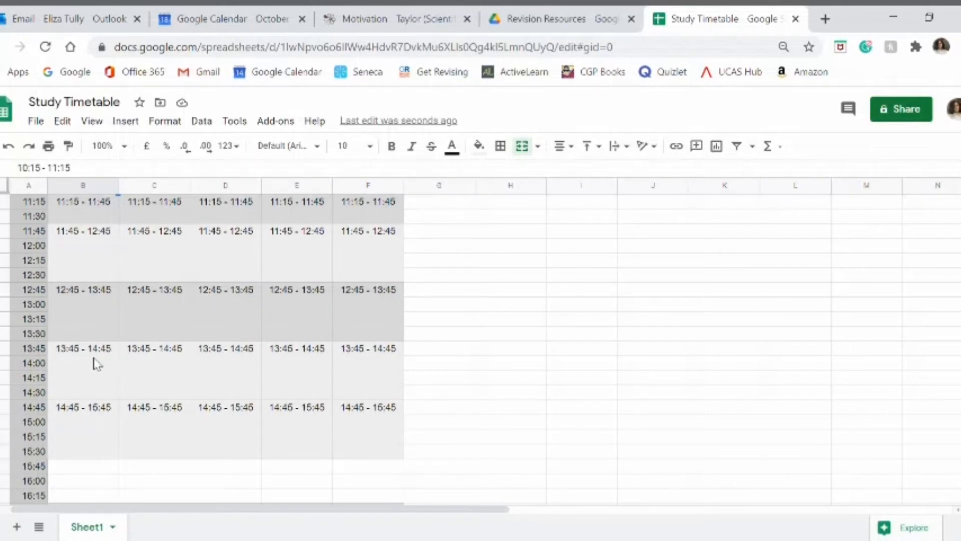
pyautogui.click(97, 375)
pyautogui.click(100, 447)
pyautogui.scroll(2, 124, 383)
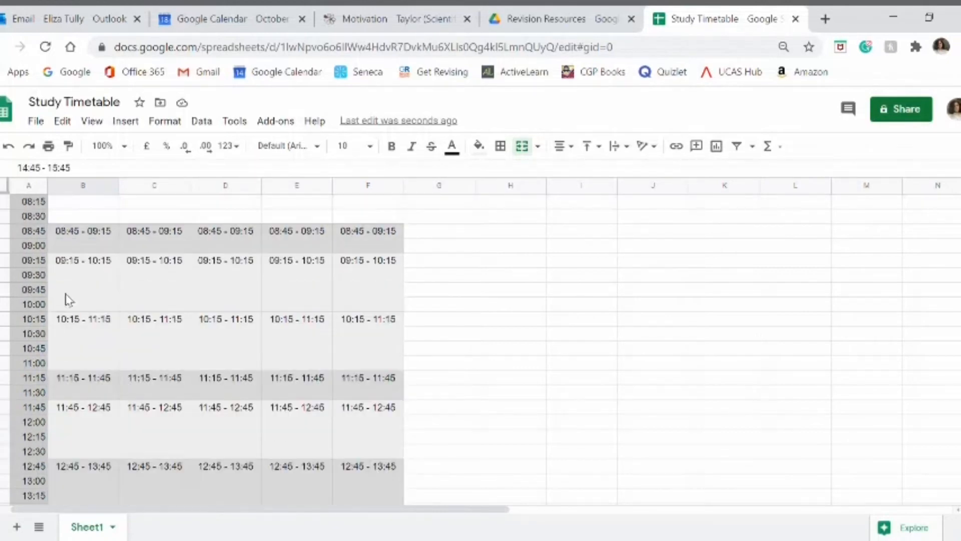
# Step: Add "Business" to Monday's 11:45 - 12:45 block and wrap its text
pyautogui.scroll(-1, 67, 296)
pyautogui.doubleClick(112, 335)
pyautogui.write('Business')
pyautogui.click(618, 147)
pyautogui.click(639, 168)
# Step: Add "Tutorial" to Tuesday's 11:45 - 12:45 block and "Business" to its 13:45 - 14:45 and 14:45 - 15:45 blocks, with wrapped text
pyautogui.doubleClick(183, 331)
pyautogui.write('Tutorial')
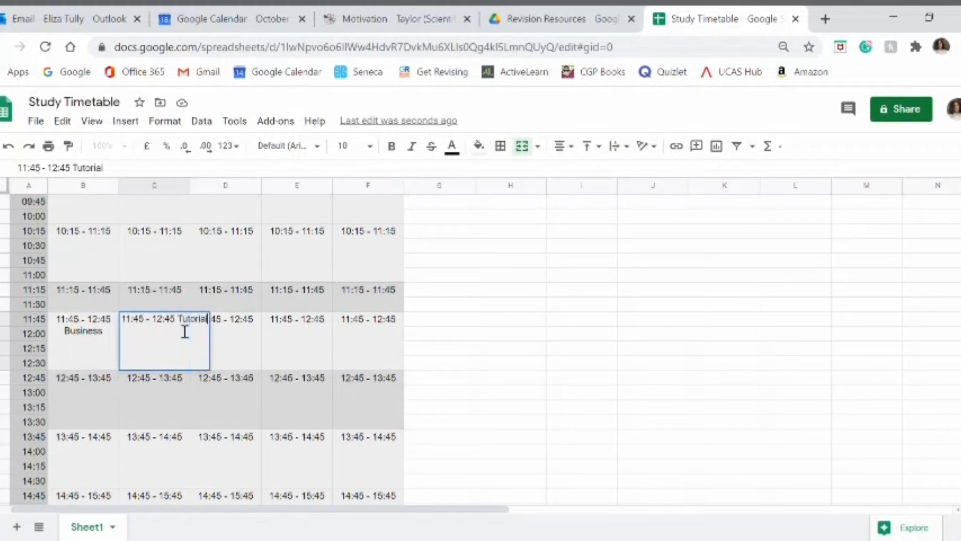
pyautogui.doubleClick(173, 445)
pyautogui.write('Business')
pyautogui.scroll(-2, 187, 336)
pyautogui.doubleClick(185, 336)
# Step: Add Thursday's lessons with wrapped text: "Politics" at 09:15, "Business" at 11:45, "Tudors" at 13:45 and "Russia" at 14:45
pyautogui.write('Business')
# Step: Add "Russia" to Wednesday's 09:15 - 10:15 block and "Politics" to its 11:45 - 12:45 and 14:45 - 15:45 blocks, with wrapped text
pyautogui.scroll(3, 232, 276)
pyautogui.doubleClick(236, 283)
pyautogui.write('Russia')
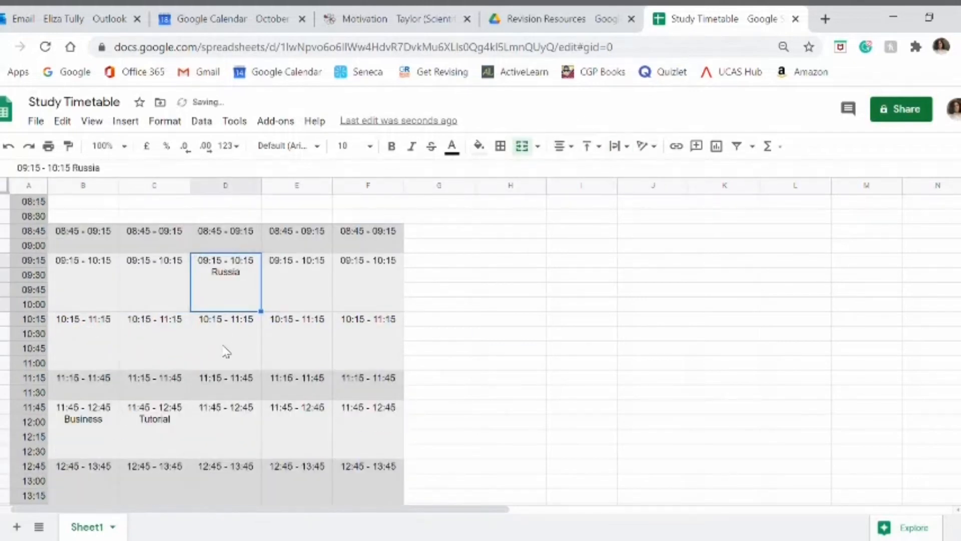
pyautogui.doubleClick(225, 428)
pyautogui.write('Politics')
pyautogui.doubleClick(227, 428)
pyautogui.write('Politics')
pyautogui.doubleClick(294, 292)
pyautogui.write('Politics')
pyautogui.doubleClick(293, 434)
# Step: Add Friday's lessons with wrapped text: "Business" at 09:15, "Politics" at 10:15 and "Tudors" at 11:45
pyautogui.write('Business')
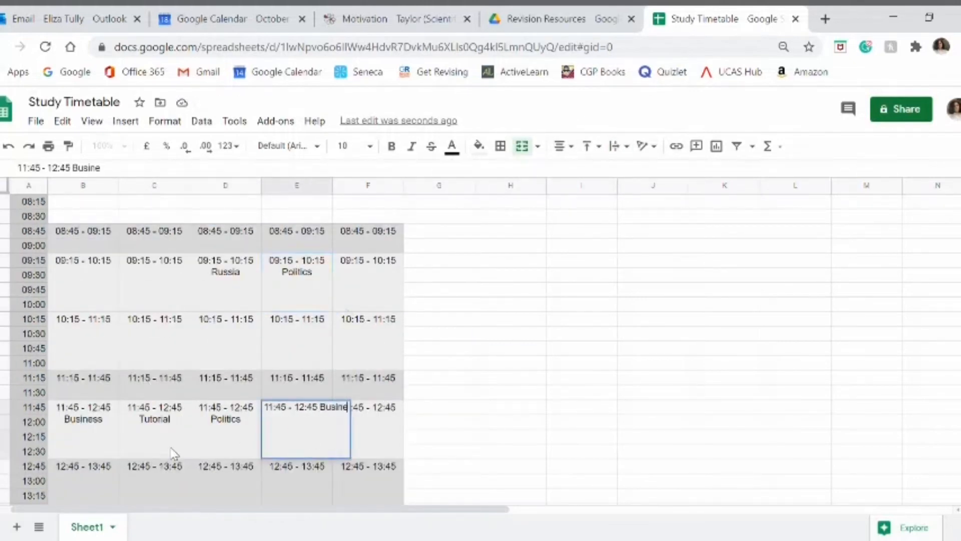
pyautogui.doubleClick(279, 376)
pyautogui.write('Tutorial')
pyautogui.doubleClick(296, 432)
pyautogui.write('Russia')
pyautogui.doubleClick(348, 296)
pyautogui.write('Business')
pyautogui.doubleClick(355, 351)
pyautogui.write('Politics')
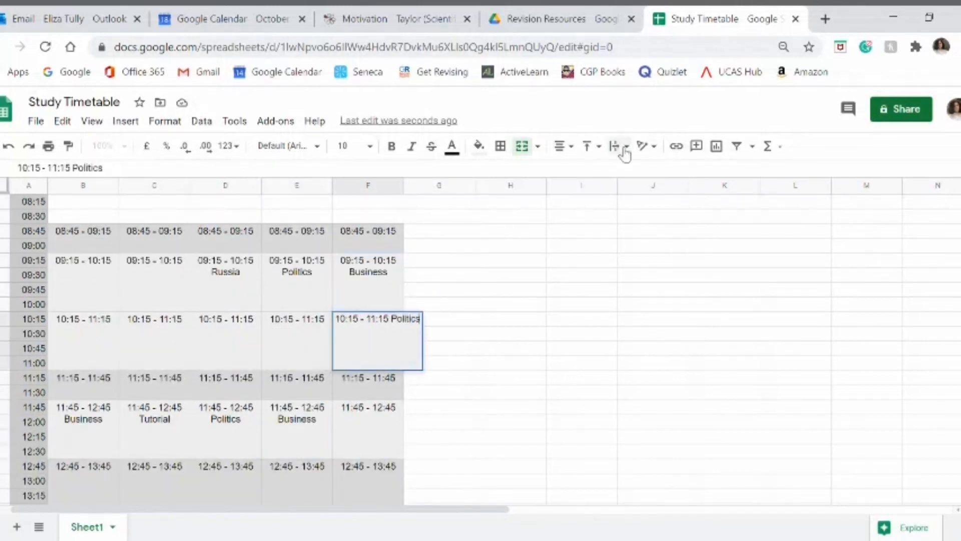
pyautogui.scroll(-2, 368, 345)
pyautogui.doubleClick(363, 348)
pyautogui.write('Tudors')
pyautogui.click(634, 170)
pyautogui.click(458, 410)
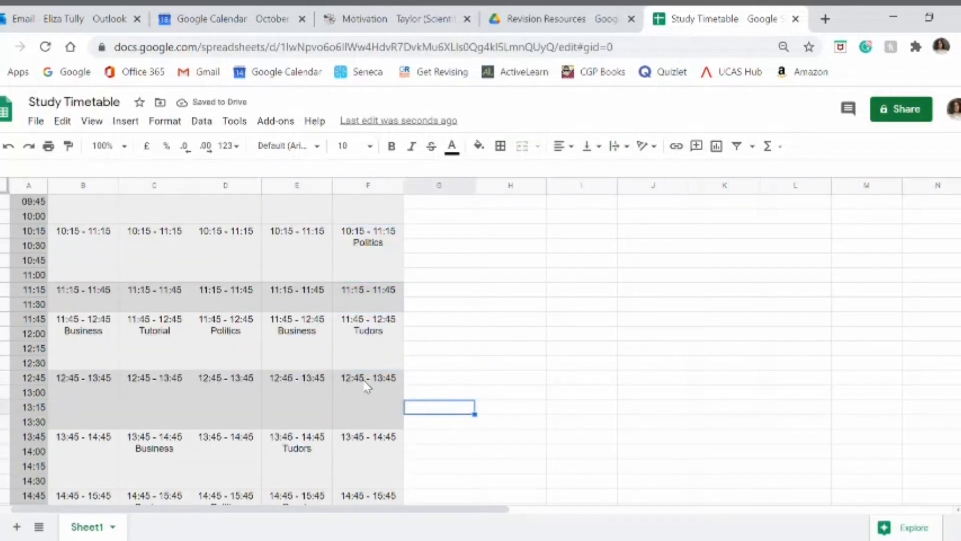
# Step: Review the lessons, breaks and after-school blocks across the whole weekday timetable
pyautogui.scroll(4, 353, 371)
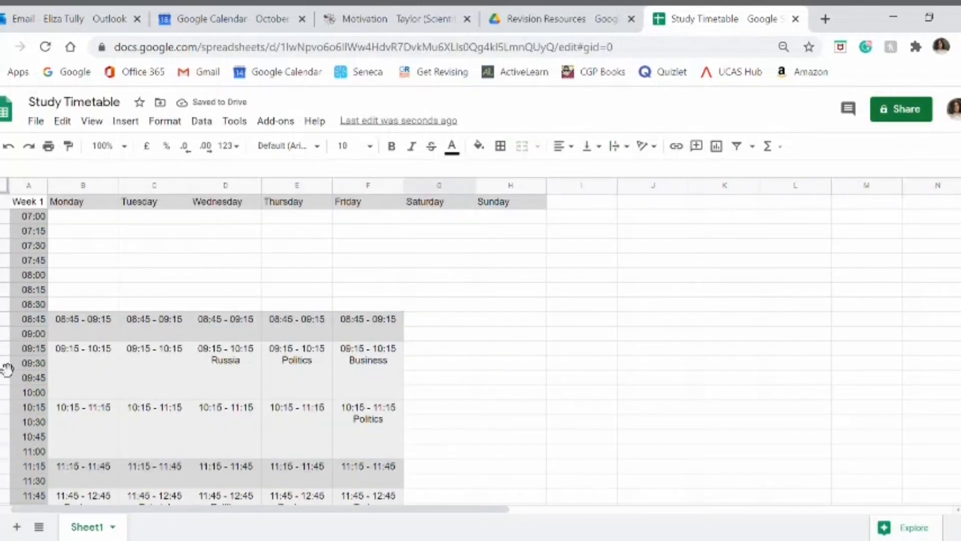
pyautogui.scroll(-2, 110, 368)
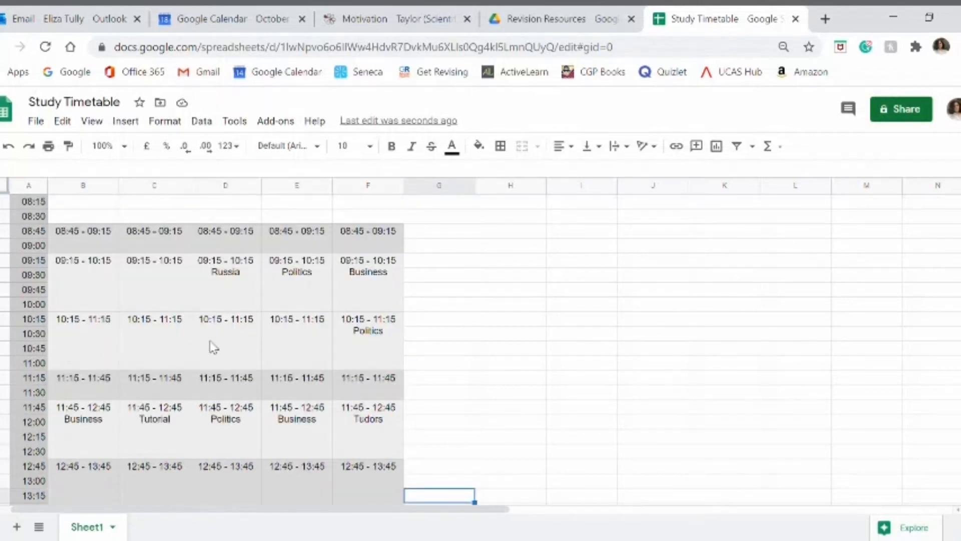
pyautogui.scroll(-4, 119, 323)
pyautogui.scroll(-2, 120, 324)
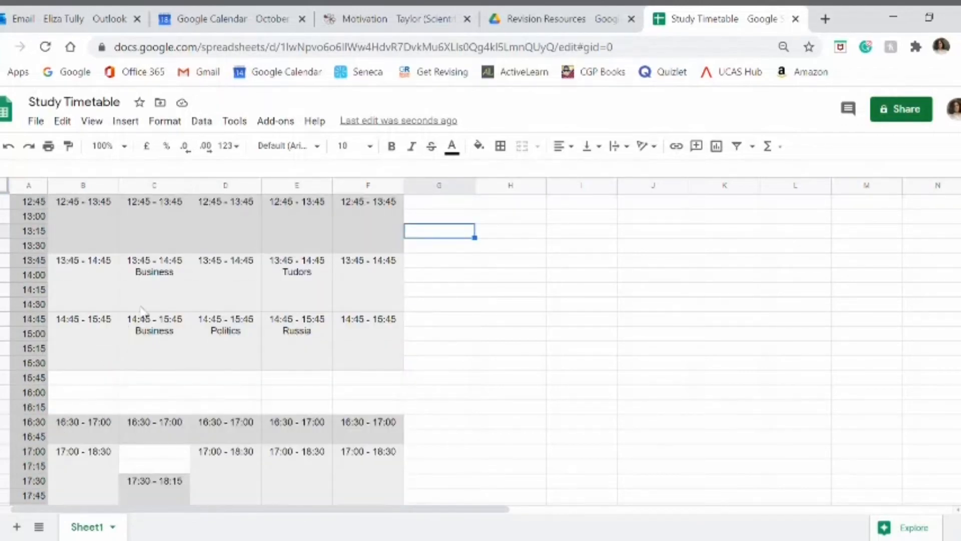
pyautogui.scroll(4, 143, 313)
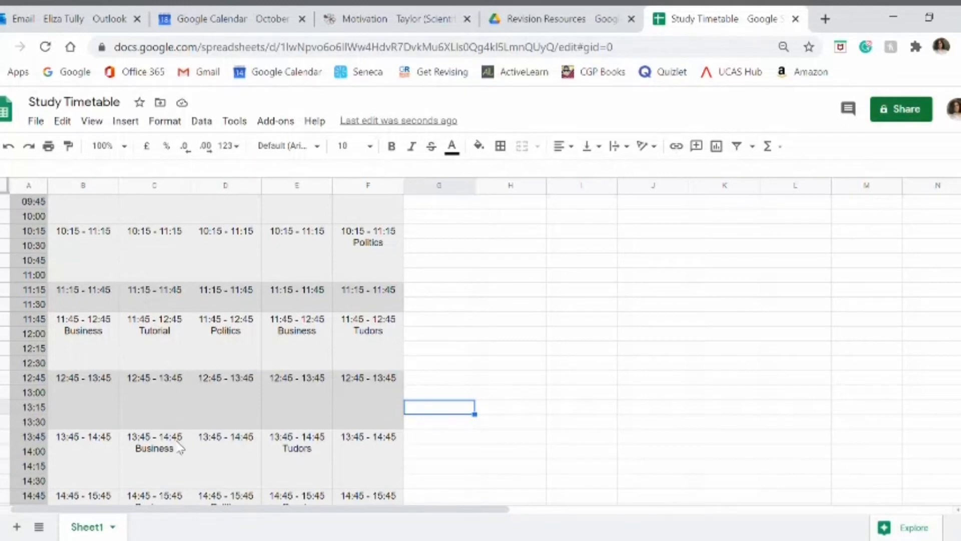
pyautogui.scroll(-2, 173, 381)
pyautogui.click(150, 311)
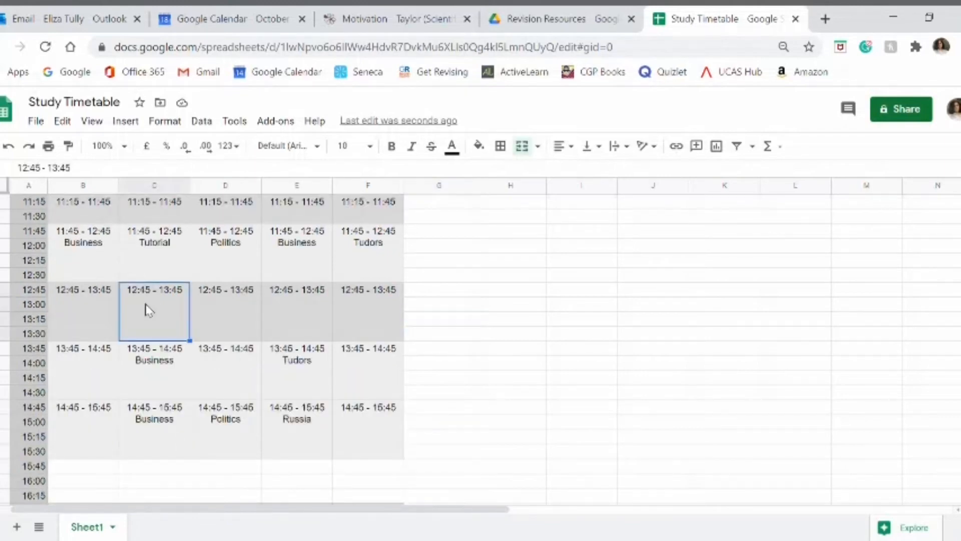
pyautogui.click(155, 206)
pyautogui.scroll(2, 197, 360)
pyautogui.scroll(2, 198, 361)
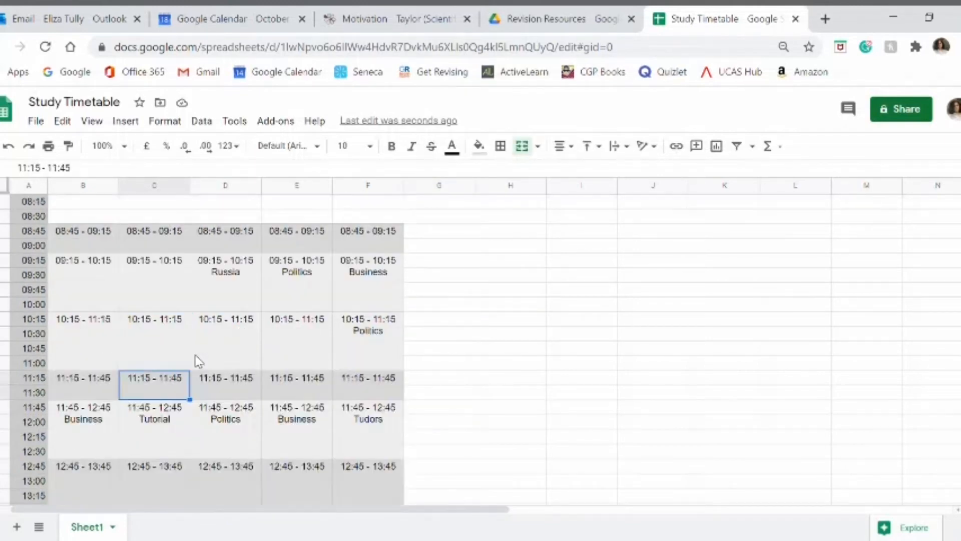
pyautogui.scroll(-8, 198, 360)
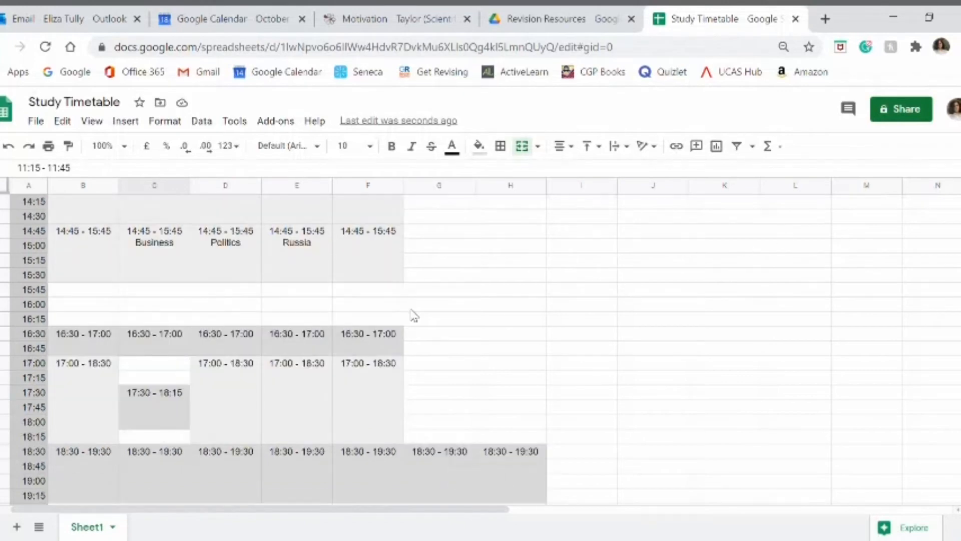
pyautogui.scroll(5, 195, 371)
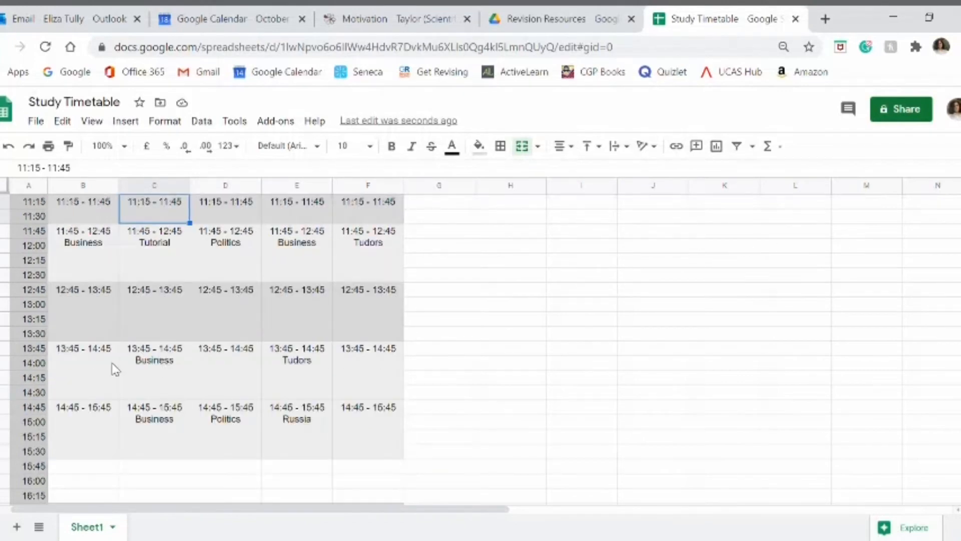
# Step: Examine the free afternoon periods on Monday and Wednesday and the weekday 17:00 - 18:30 blocks
pyautogui.click(98, 393)
pyautogui.click(100, 430)
pyautogui.click(212, 383)
pyautogui.scroll(-4, 211, 383)
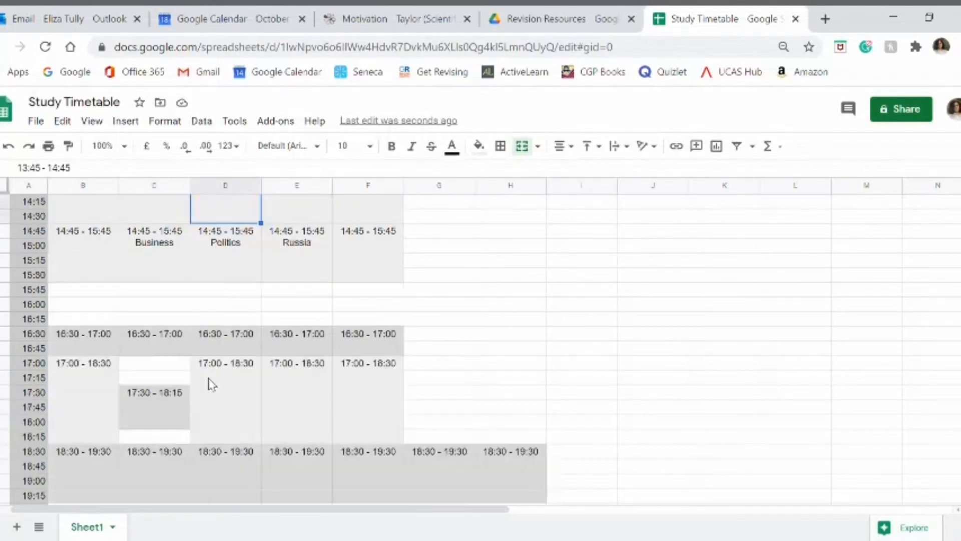
pyautogui.click(93, 395)
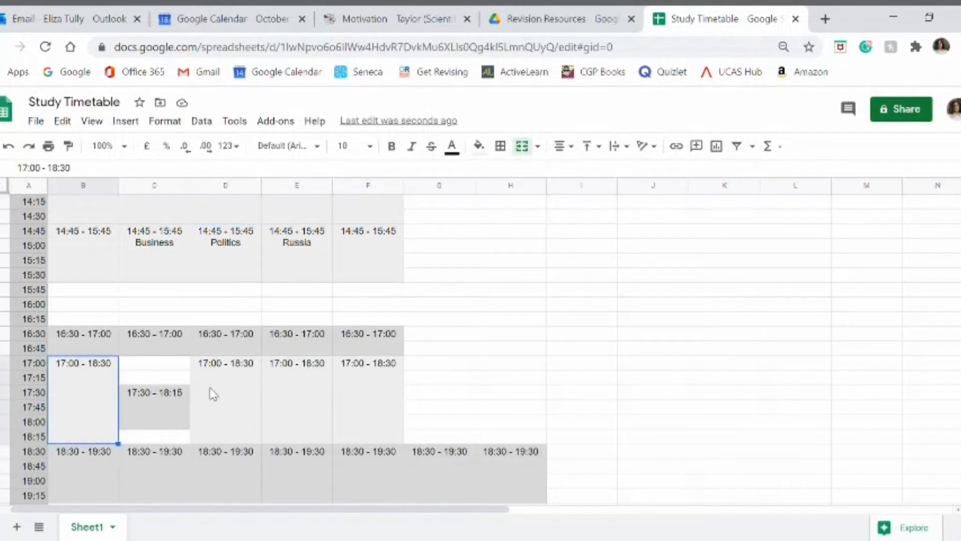
pyautogui.click(209, 387)
pyautogui.click(307, 386)
pyautogui.click(357, 395)
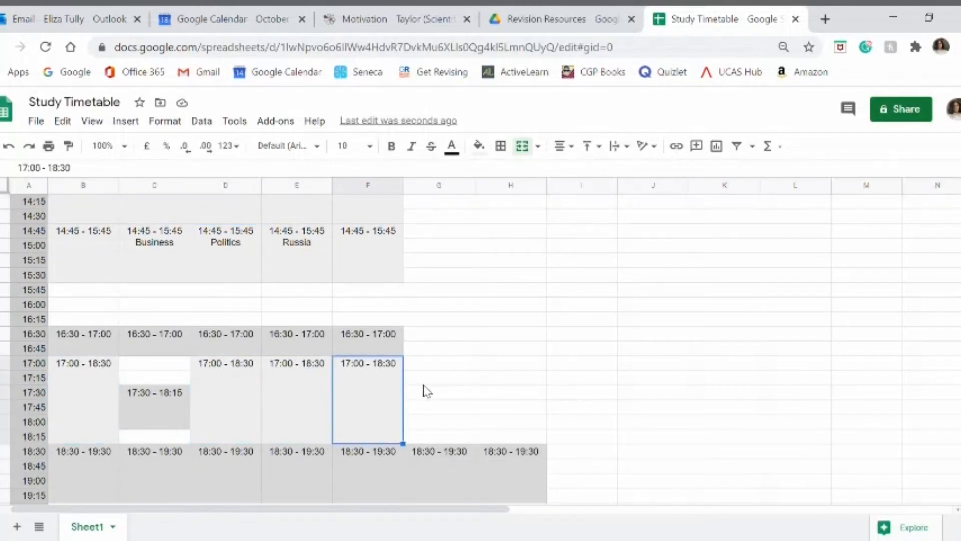
# Step: Examine the free 09:15 - 10:15 and 10:15 - 11:15 periods on Monday and Tuesday
pyautogui.scroll(4, 267, 369)
pyautogui.scroll(2, 263, 366)
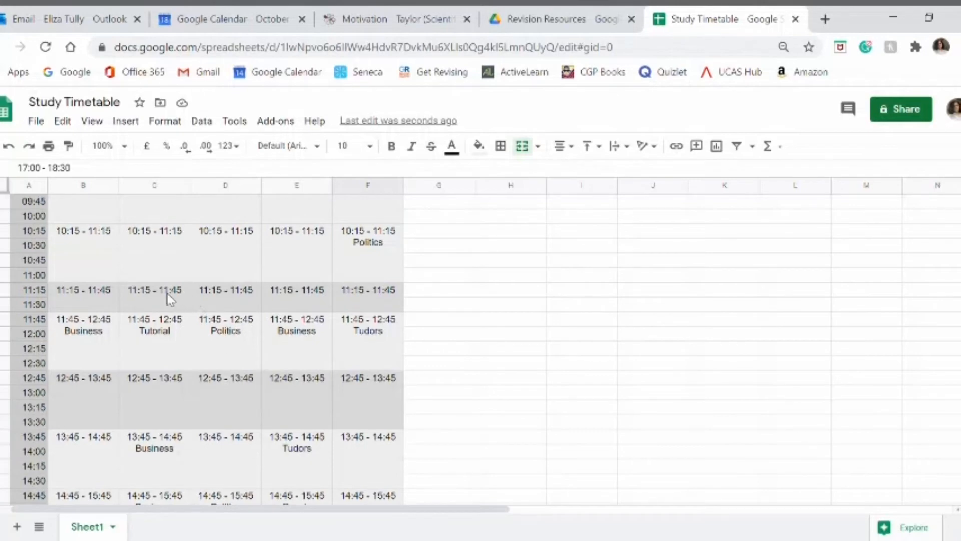
pyautogui.scroll(2, 150, 296)
pyautogui.click(95, 297)
pyautogui.click(130, 284)
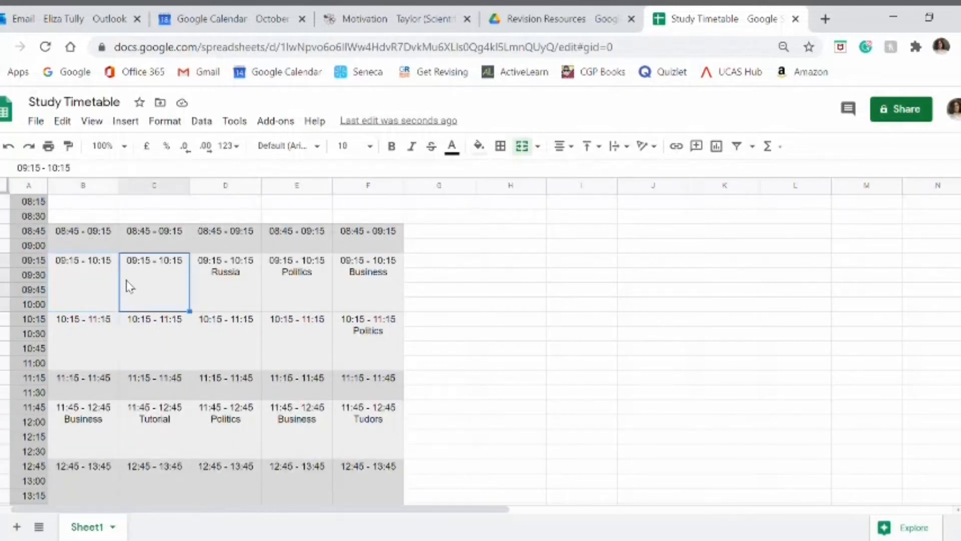
pyautogui.click(88, 339)
pyautogui.click(128, 344)
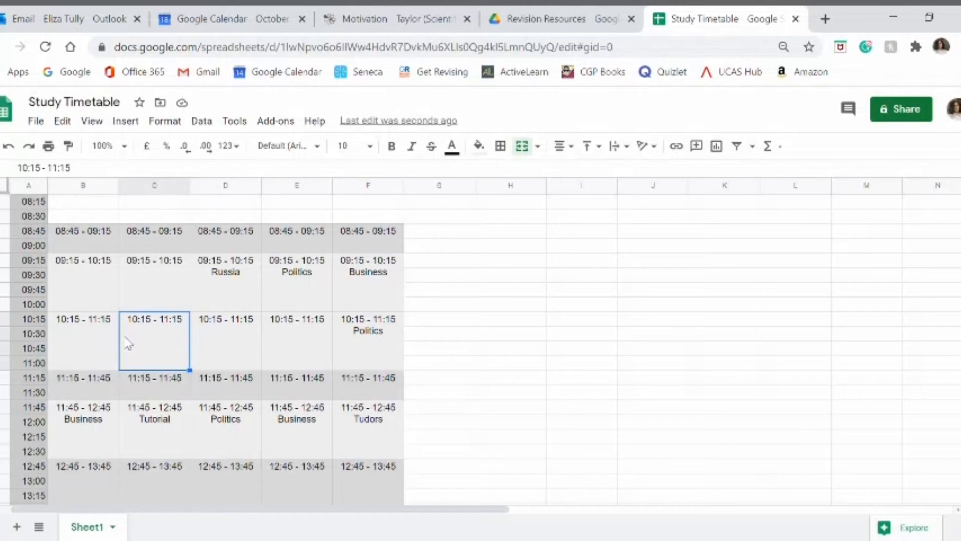
pyautogui.click(97, 291)
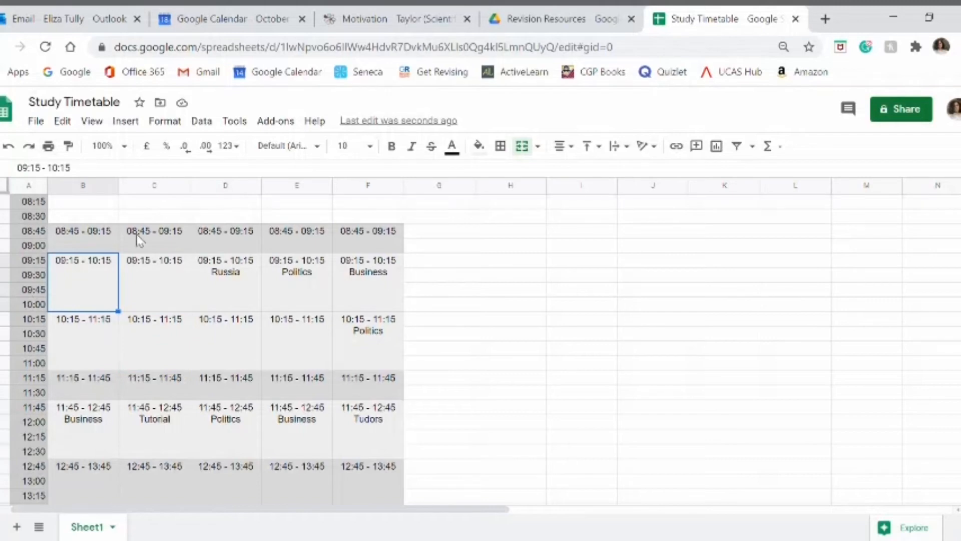
# Step: Examine Wednesday's free 13:45 - 14:45 period and the 17:00 - 18:30 blocks on Monday, Wednesday, Thursday and Friday
pyautogui.scroll(-4, 245, 313)
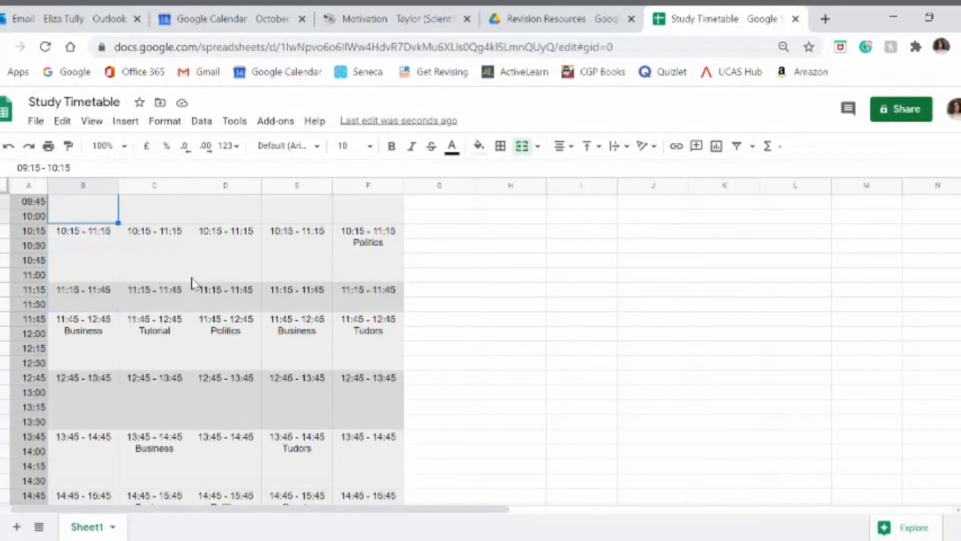
pyautogui.click(252, 384)
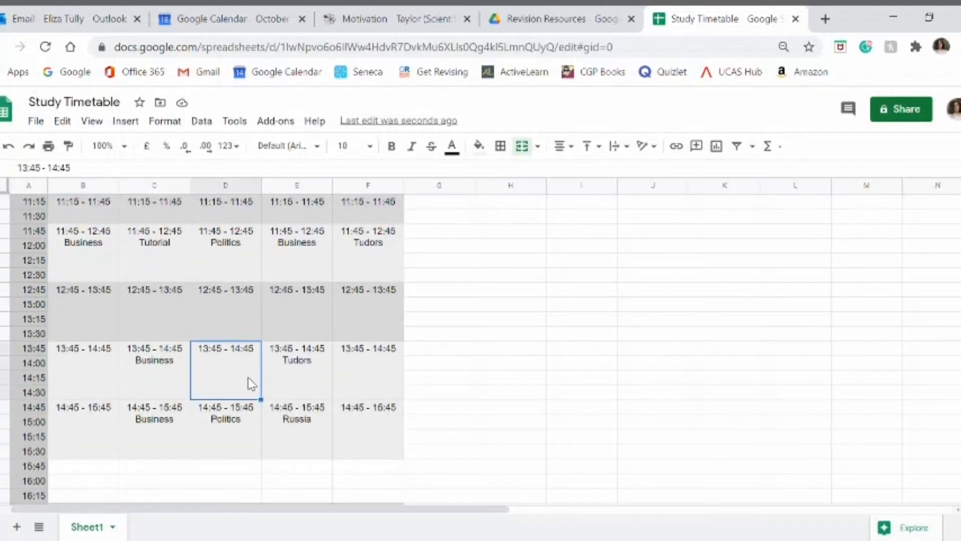
pyautogui.scroll(-2, 252, 384)
pyautogui.scroll(-2, 252, 384)
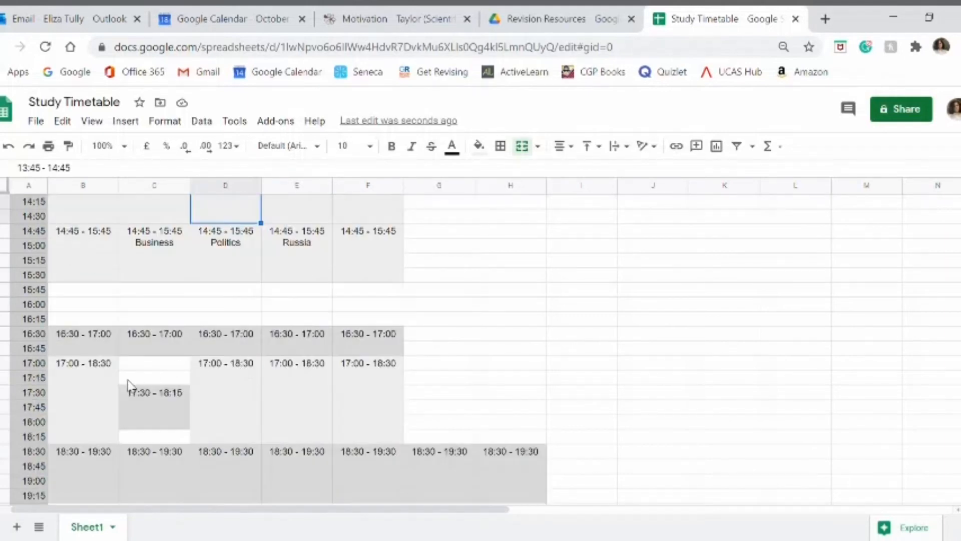
pyautogui.click(105, 413)
pyautogui.click(222, 408)
pyautogui.click(301, 407)
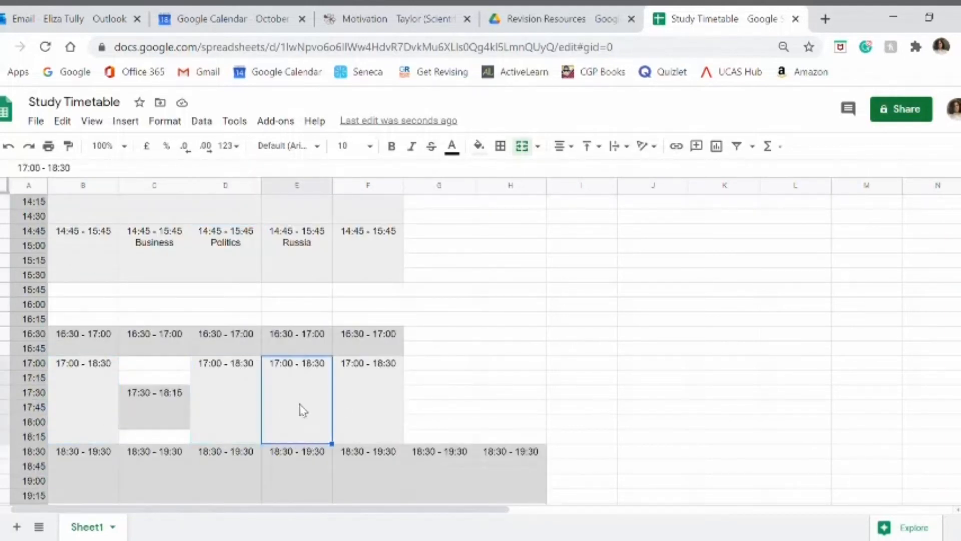
pyautogui.click(354, 421)
pyautogui.click(284, 398)
pyautogui.click(237, 418)
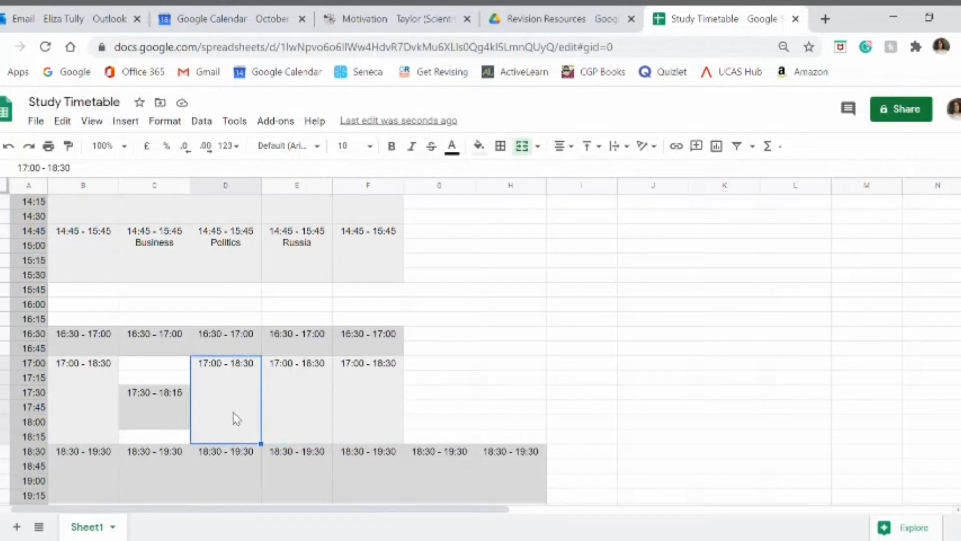
# Step: Examine the free 09:15 - 10:15 periods on Monday and Tuesday and the free 10:15 - 11:15 periods from Monday to Thursday
pyautogui.scroll(10, 236, 418)
pyautogui.scroll(-4, 105, 316)
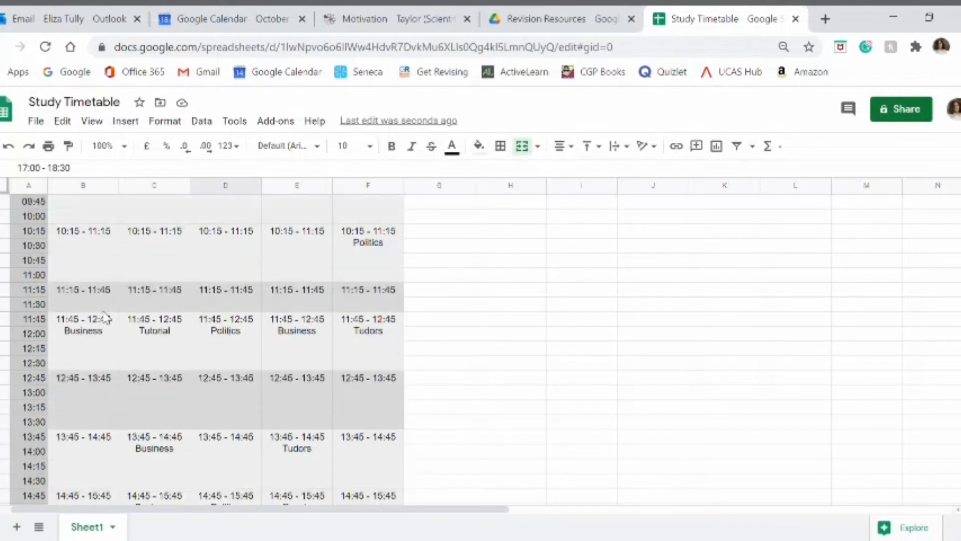
pyautogui.scroll(2, 104, 317)
pyautogui.click(86, 298)
pyautogui.click(90, 357)
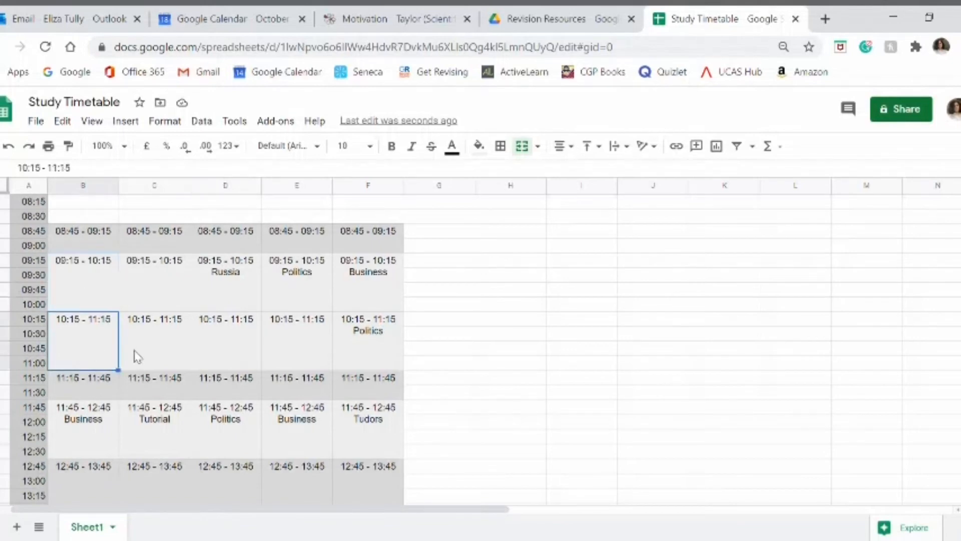
pyautogui.click(137, 356)
pyautogui.click(143, 294)
pyautogui.click(222, 358)
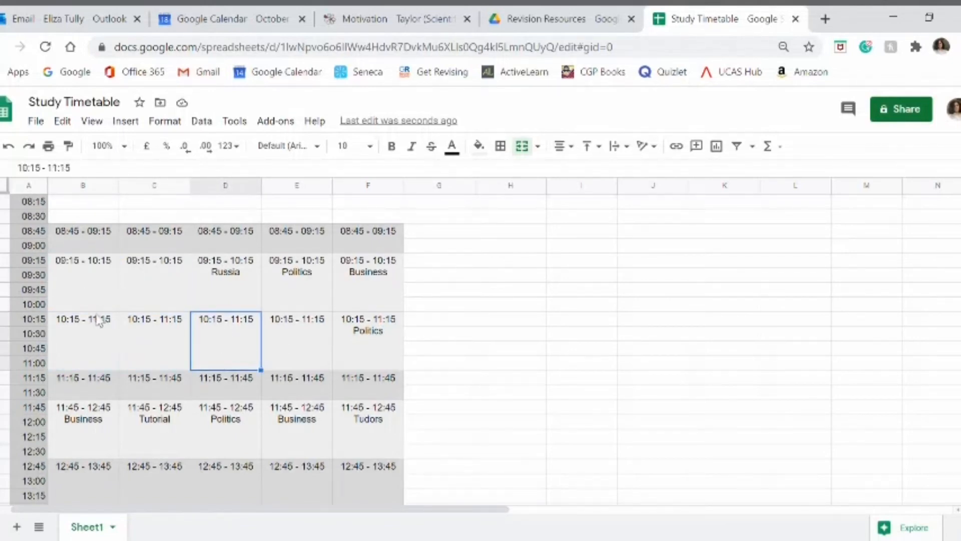
pyautogui.click(105, 294)
pyautogui.click(93, 364)
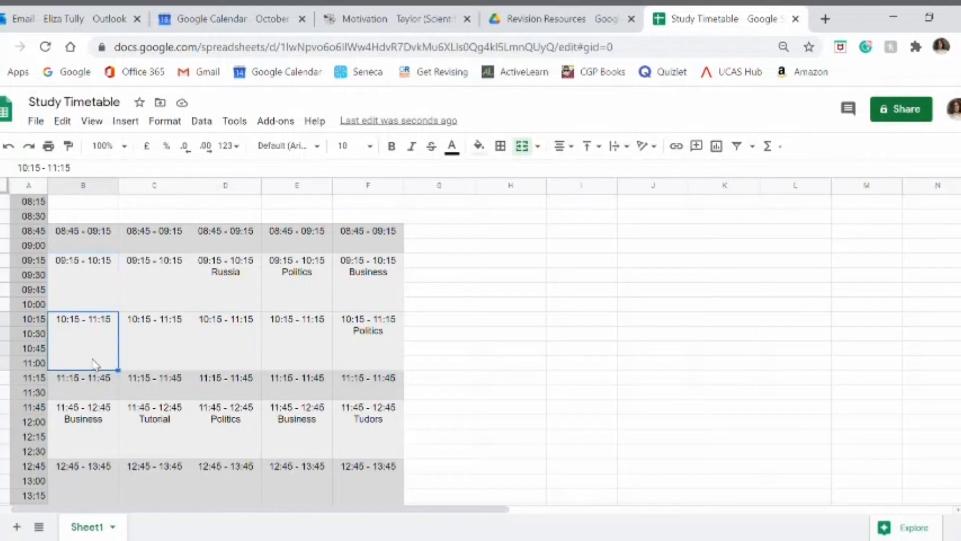
pyautogui.click(173, 293)
pyautogui.click(178, 340)
pyautogui.click(226, 350)
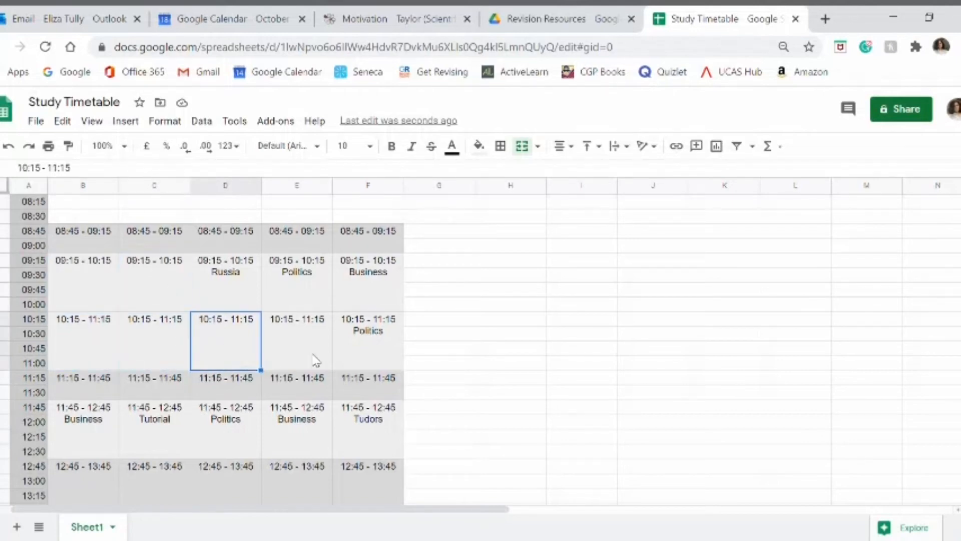
pyautogui.click(322, 347)
# Step: Review the weekday lessons against the free periods, including the 10:15 - 11:15 slots on Wednesday and Tuesday
pyautogui.scroll(-2, 103, 341)
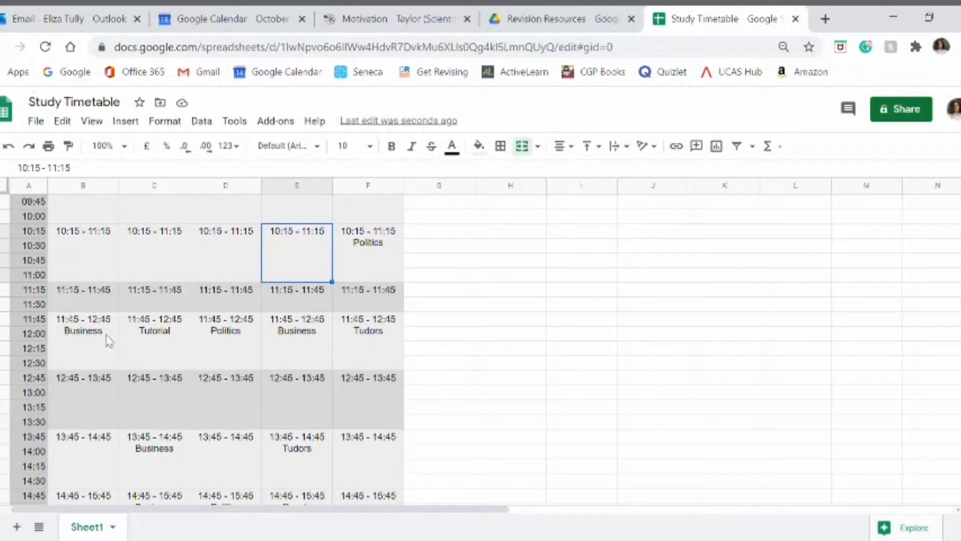
pyautogui.scroll(2, 109, 341)
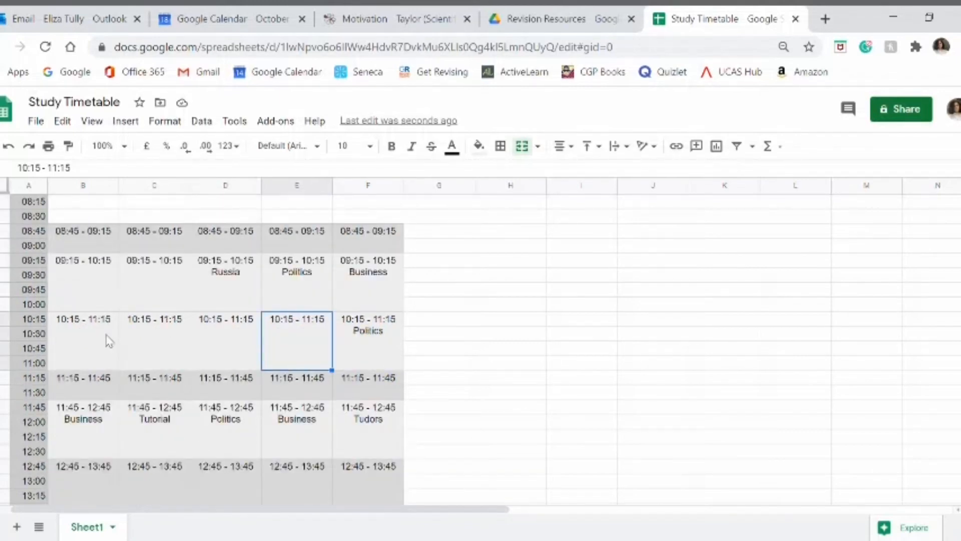
pyautogui.scroll(-4, 110, 342)
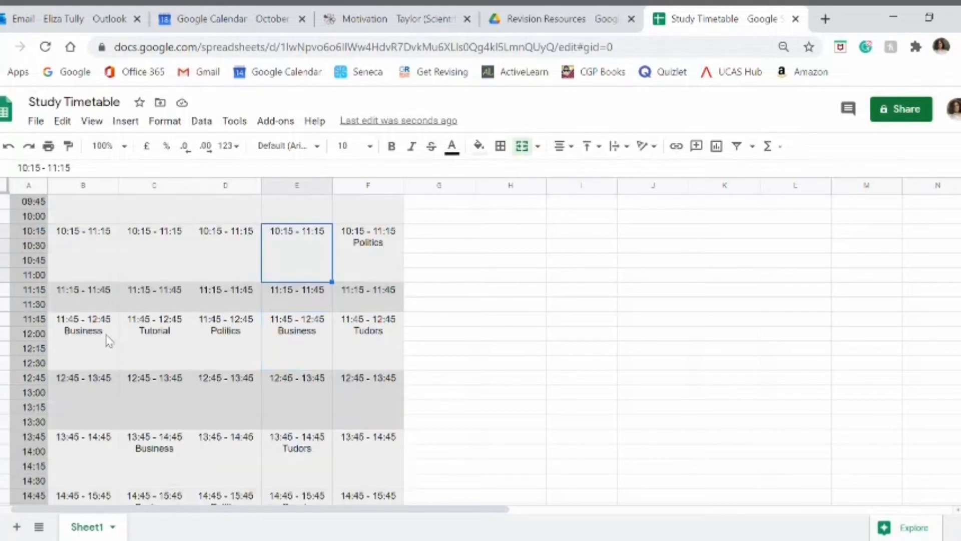
pyautogui.scroll(4, 108, 341)
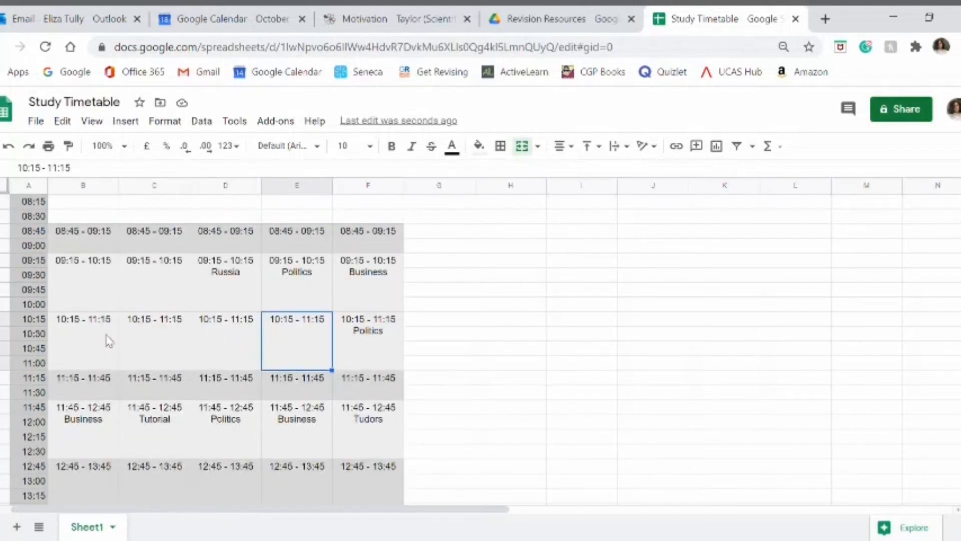
pyautogui.scroll(2, 368, 373)
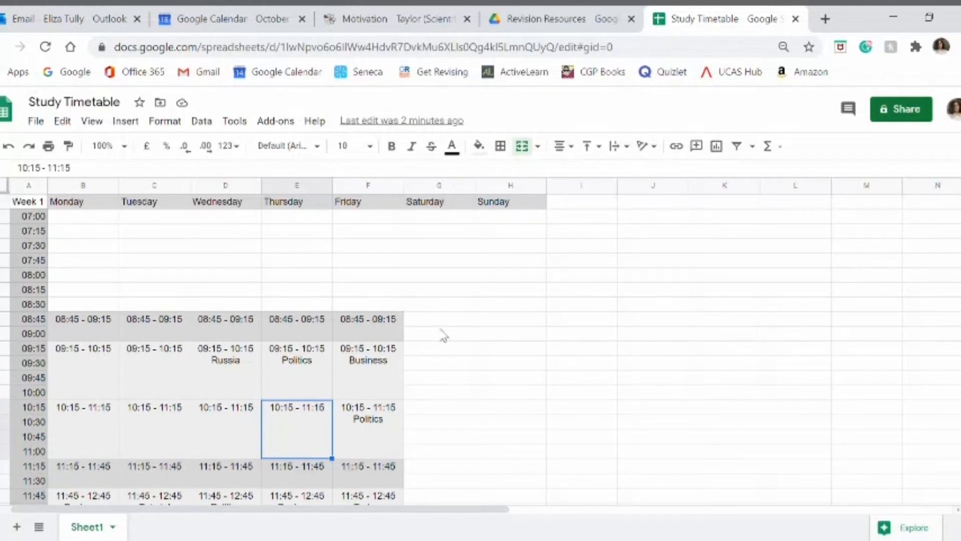
pyautogui.scroll(-6, 430, 337)
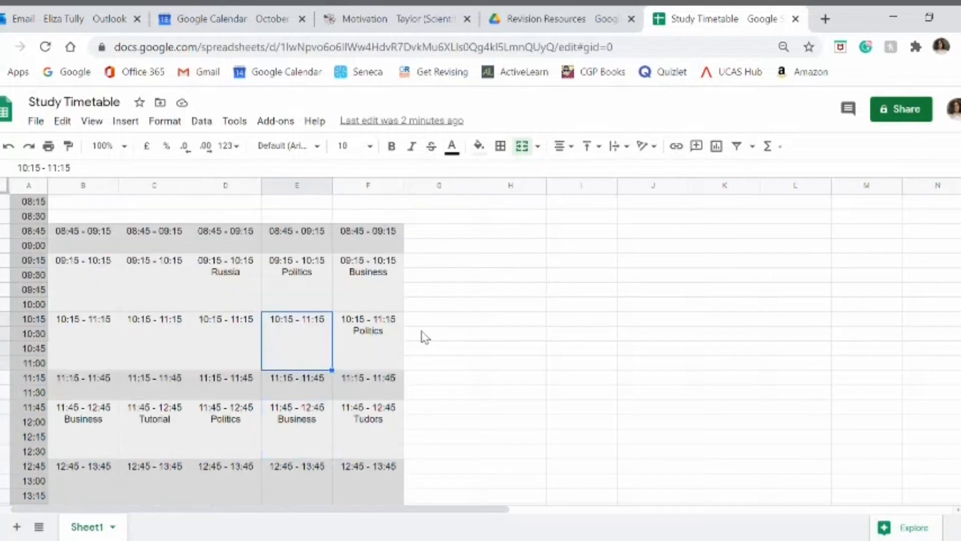
pyautogui.scroll(-4, 410, 340)
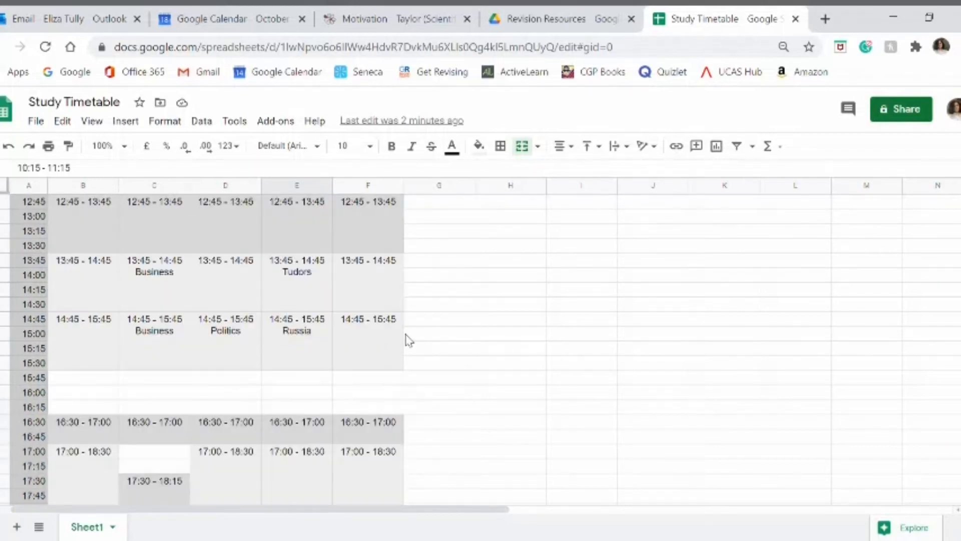
pyautogui.scroll(8, 409, 340)
pyautogui.scroll(3, 409, 340)
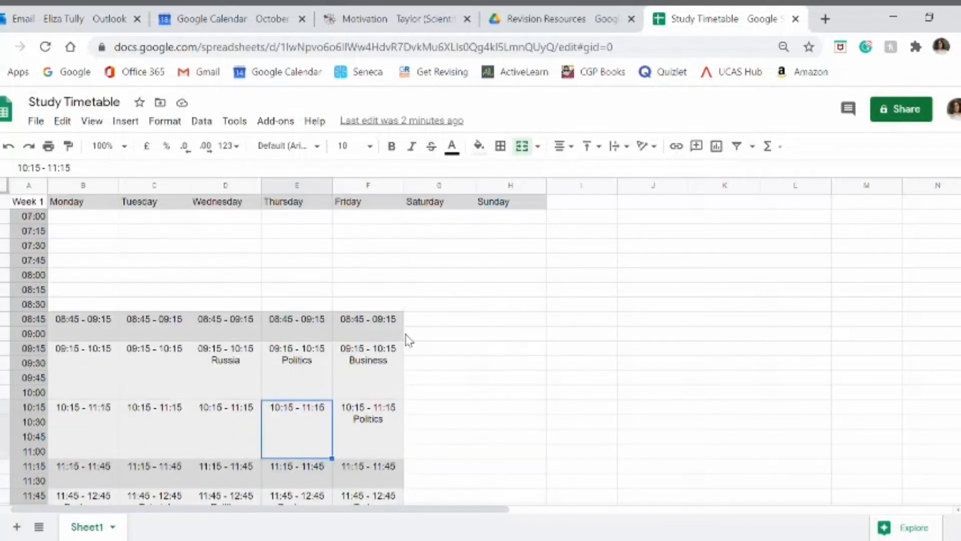
pyautogui.scroll(-3, 409, 341)
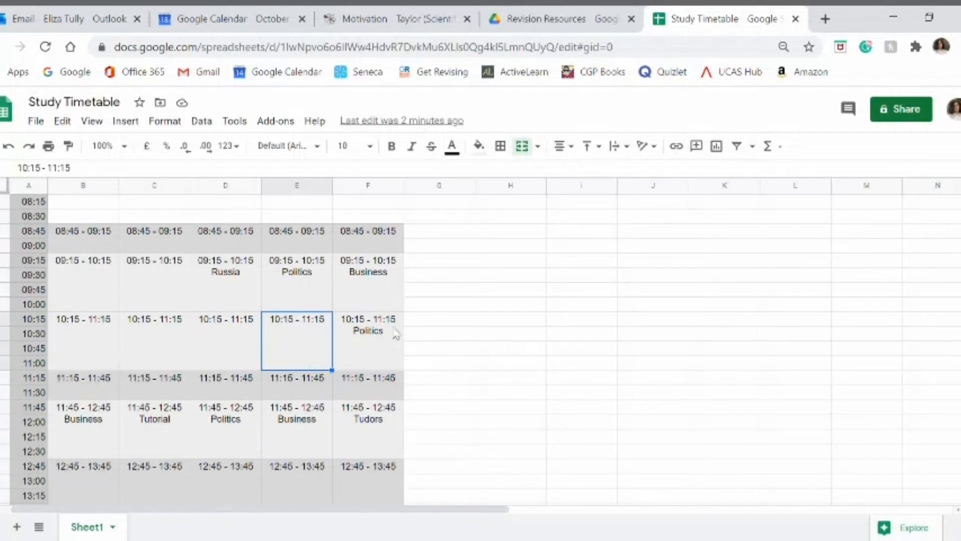
pyautogui.scroll(2, 477, 260)
pyautogui.scroll(-4, 455, 300)
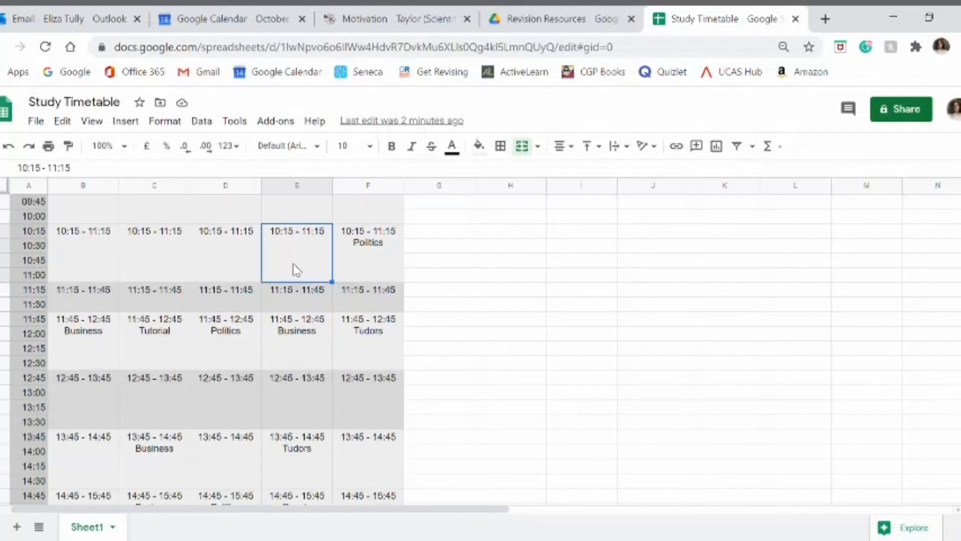
pyautogui.click(254, 259)
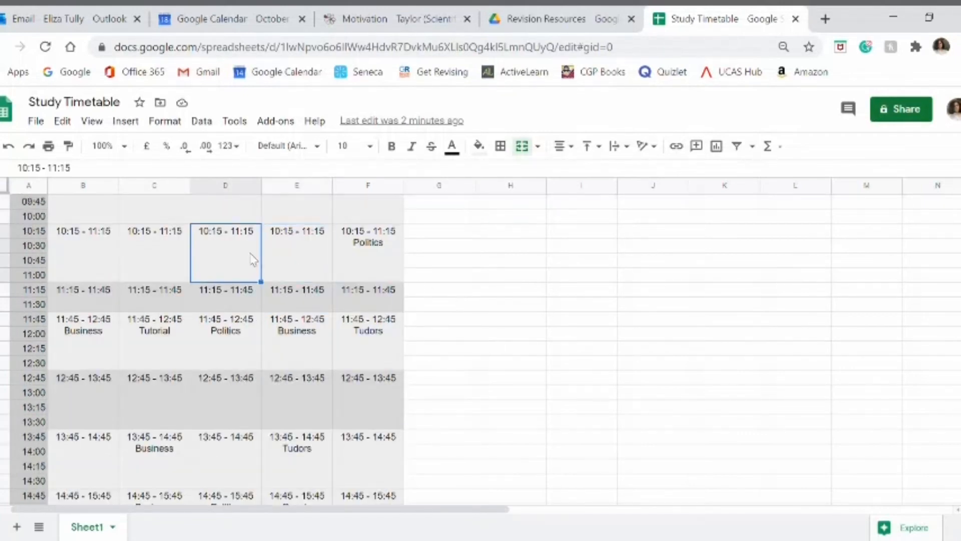
pyautogui.click(172, 273)
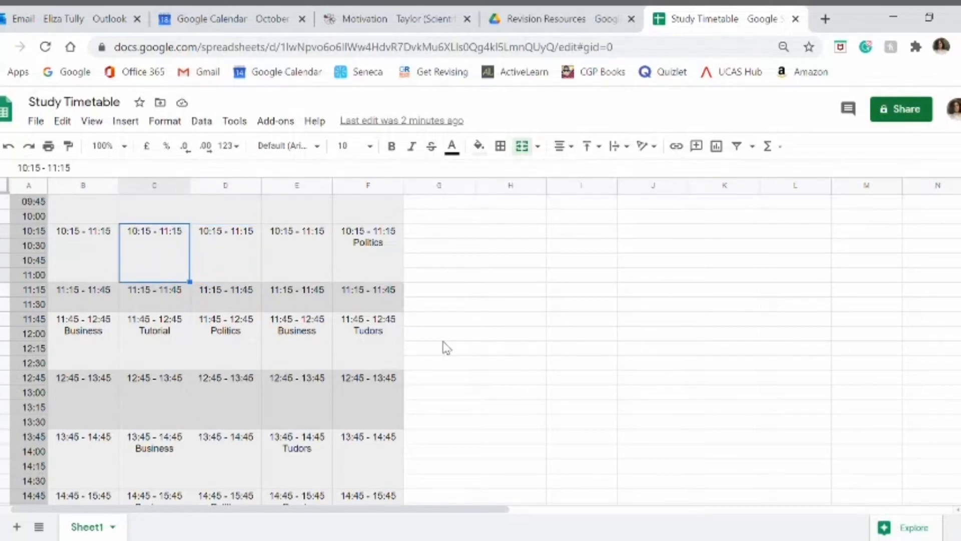
# Step: Merge the Saturday and Sunday cells from the 09:15 row through the 10:45 row vertically into one block per day
pyautogui.scroll(2, 428, 370)
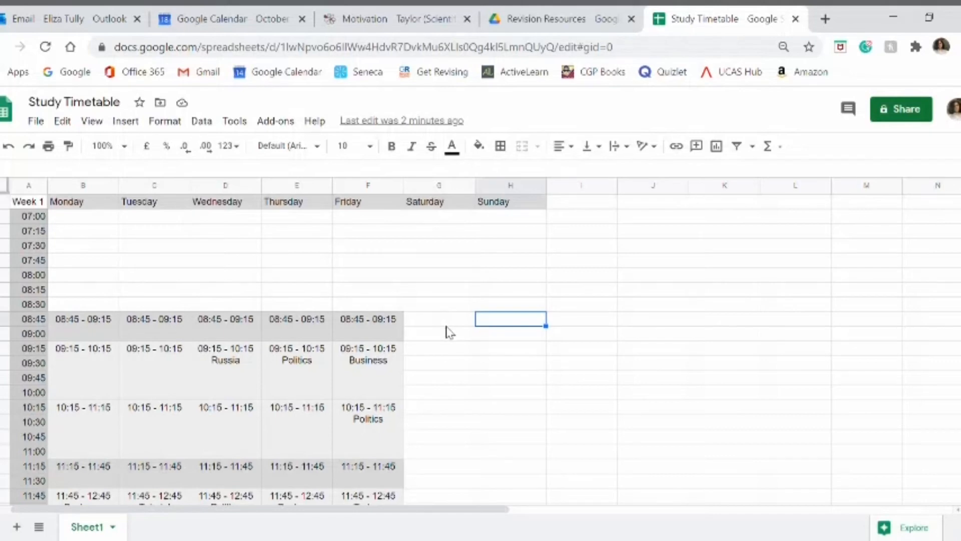
pyautogui.click(449, 353)
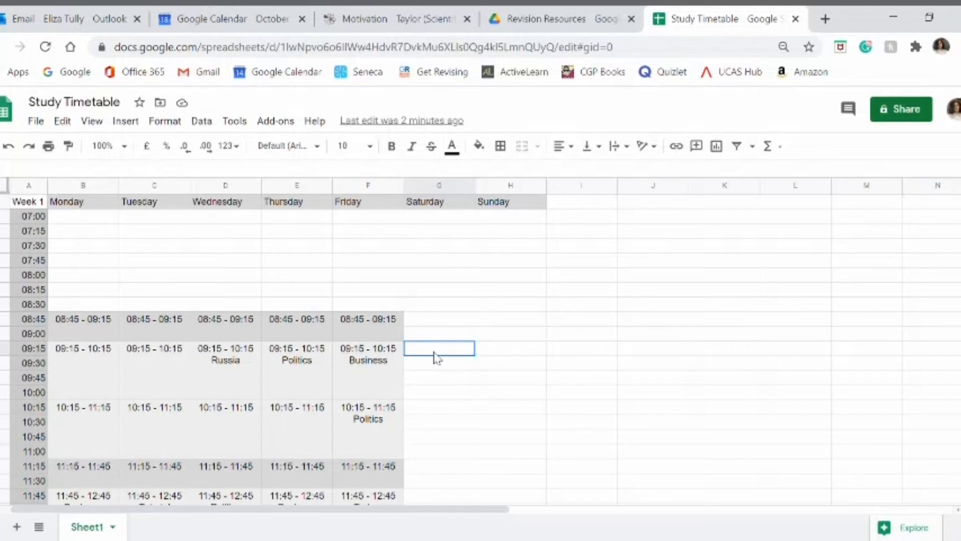
pyautogui.moveTo(434, 357); pyautogui.dragTo(443, 443)
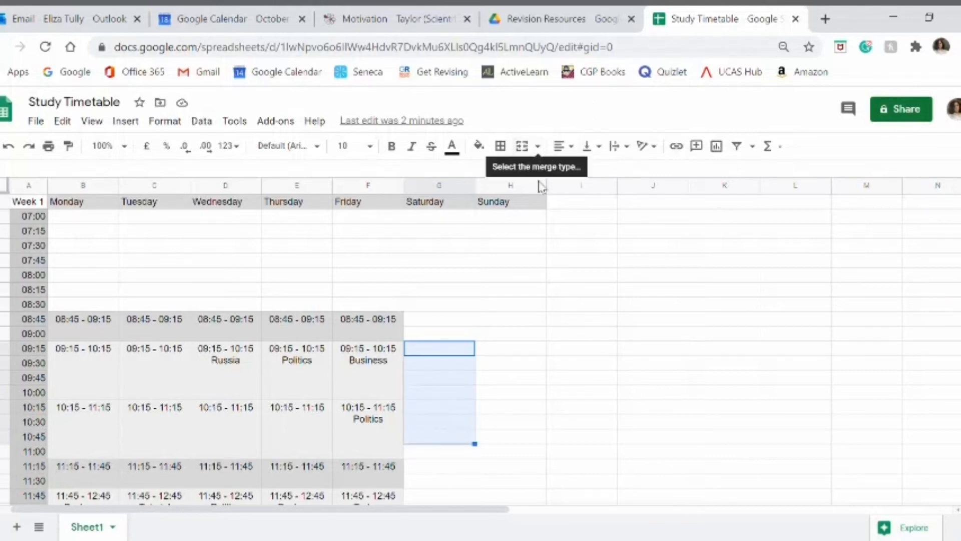
pyautogui.moveTo(467, 348); pyautogui.dragTo(508, 439)
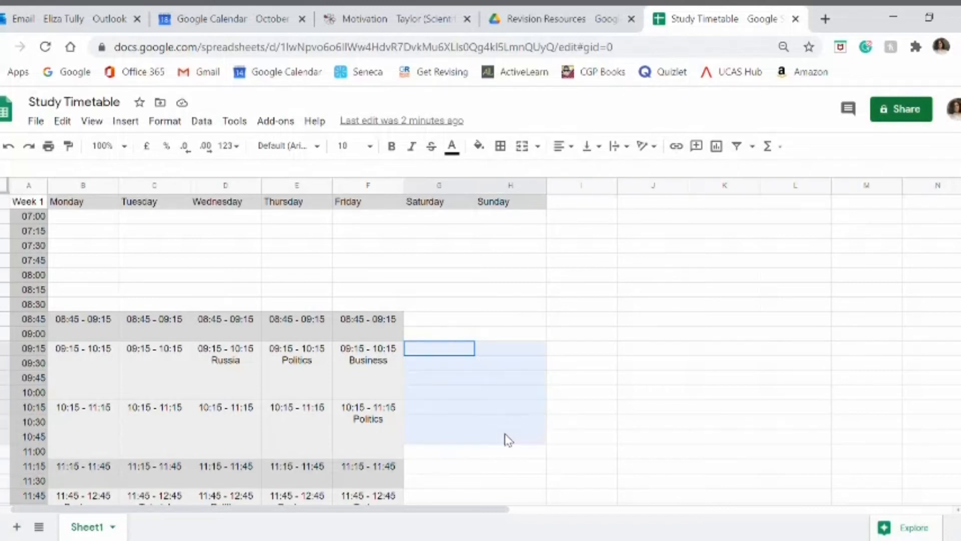
pyautogui.click(537, 146)
pyautogui.click(561, 220)
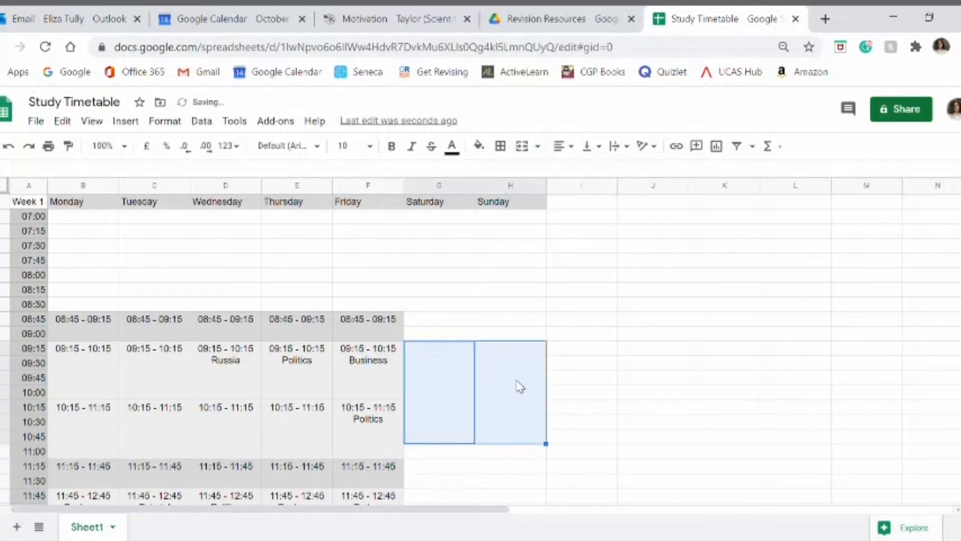
# Step: Merge the Saturday and Sunday cells from the 11:15 row through the 12:45 row vertically into one block per day
pyautogui.scroll(-2, 514, 382)
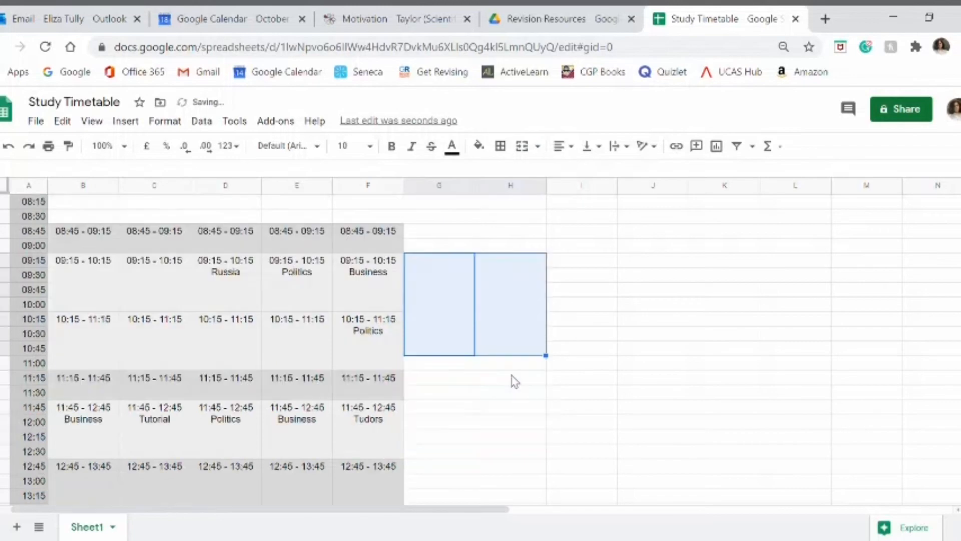
pyautogui.click(437, 384)
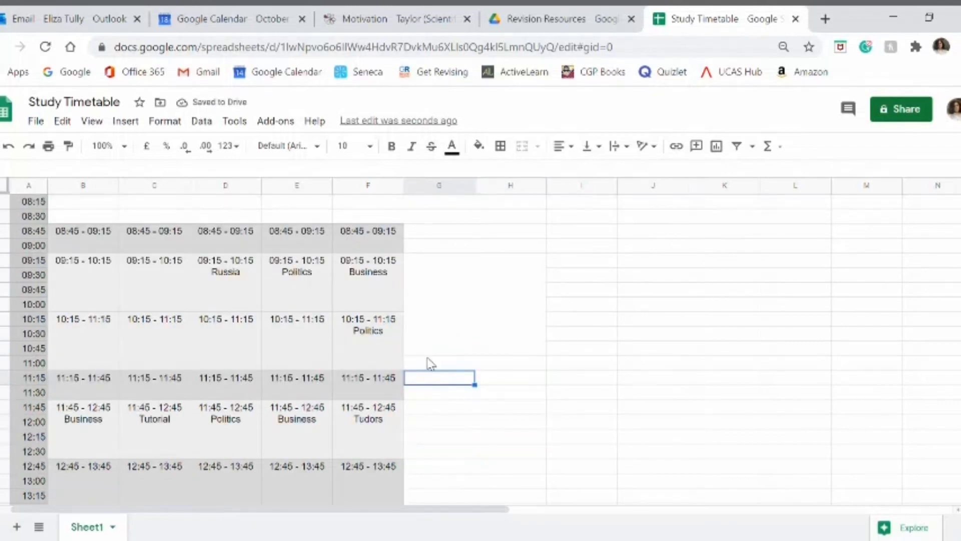
pyautogui.scroll(-2, 434, 383)
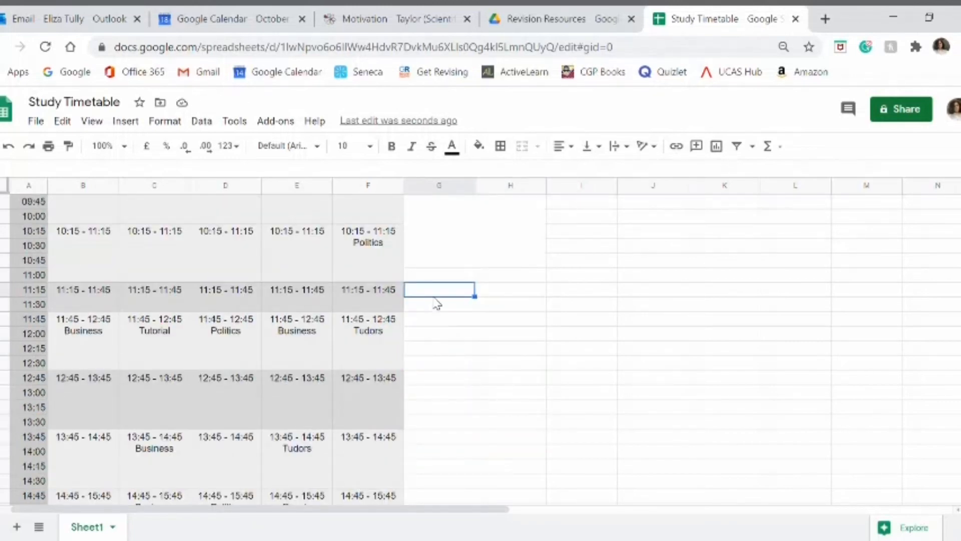
pyautogui.moveTo(431, 292); pyautogui.dragTo(452, 365)
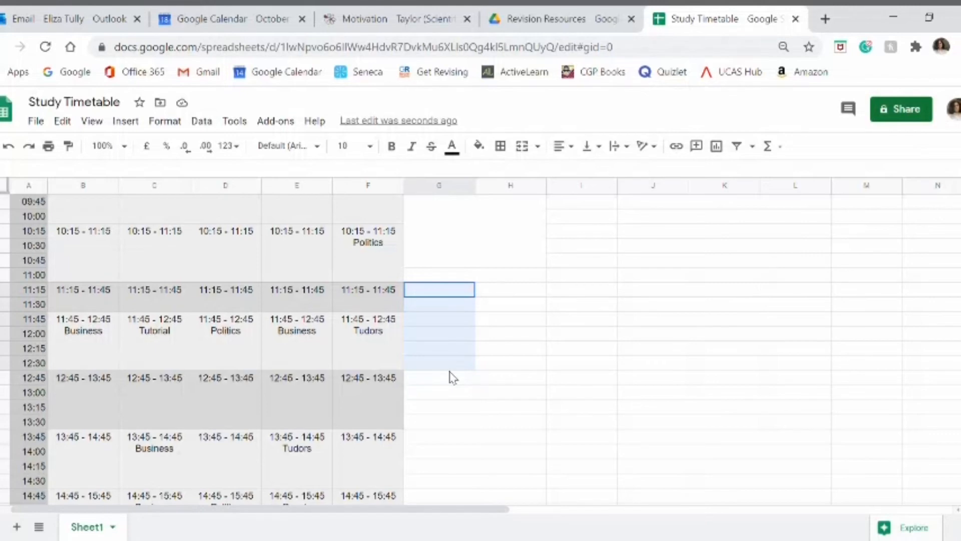
pyautogui.moveTo(453, 378); pyautogui.dragTo(489, 383)
pyautogui.click(539, 146)
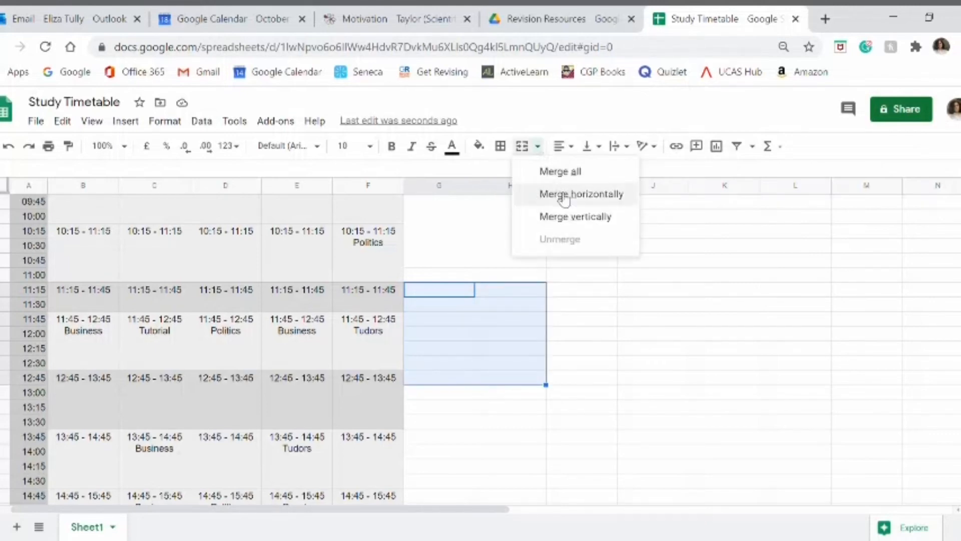
pyautogui.click(569, 216)
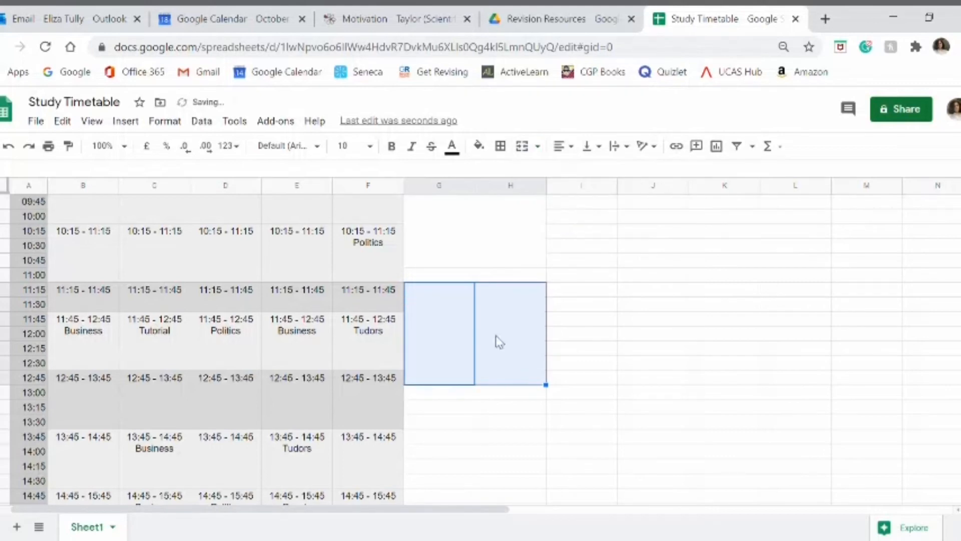
# Step: Merge the Saturday and Sunday cells from the 13:30 row through the 15:00 row vertically into one block per day
pyautogui.click(453, 395)
pyautogui.click(456, 405)
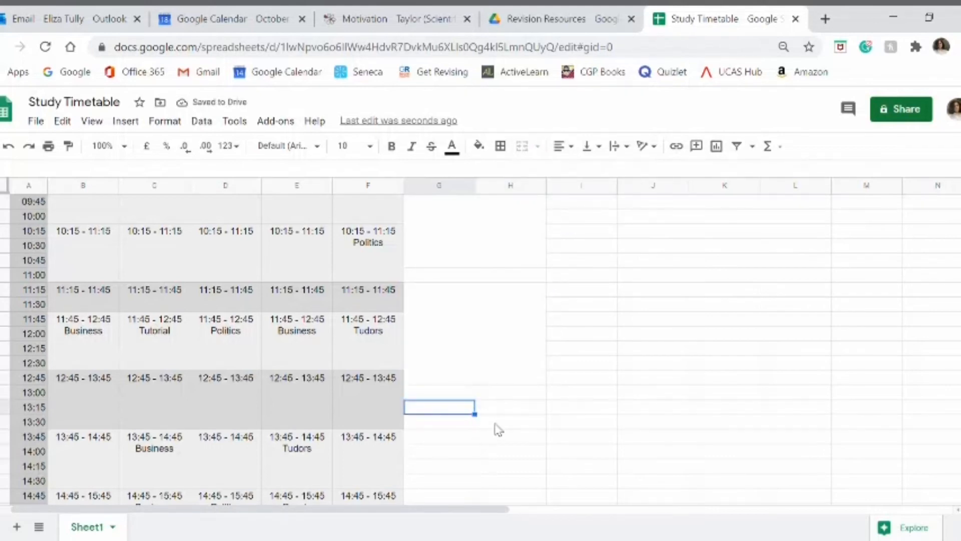
pyautogui.scroll(-2, 420, 385)
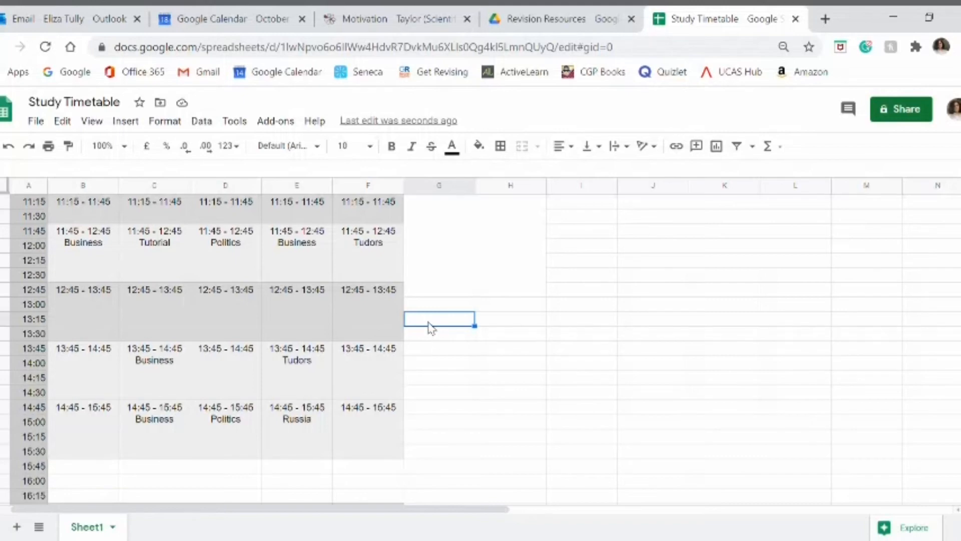
pyautogui.click(429, 336)
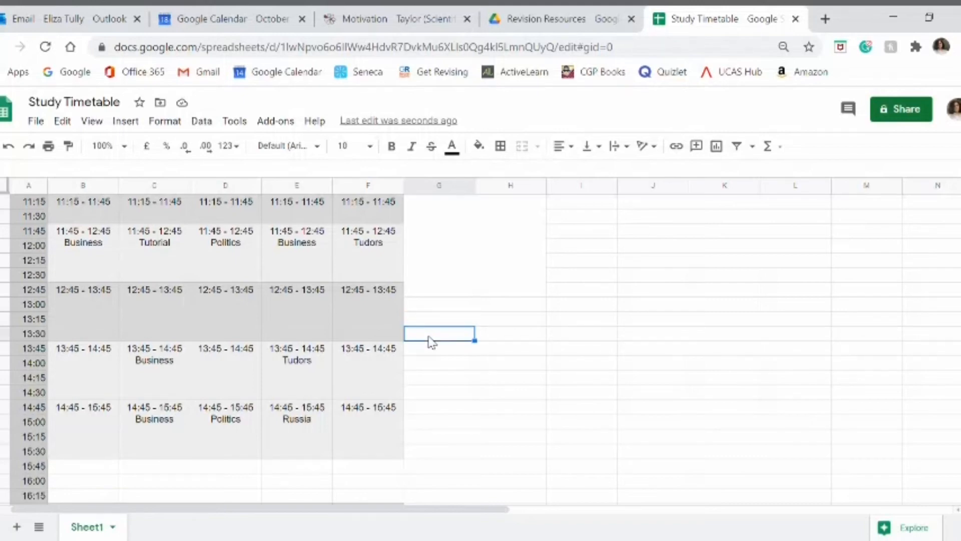
pyautogui.moveTo(429, 337)
pyautogui.mouseDown()
pyautogui.moveTo(491, 339)
pyautogui.moveTo(484, 422)
pyautogui.mouseUp()
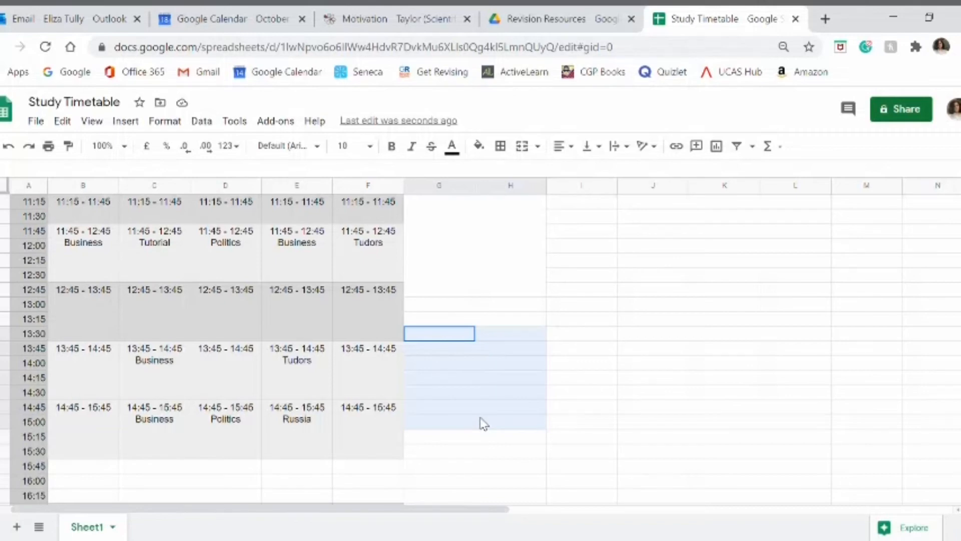
pyautogui.moveTo(483, 423); pyautogui.dragTo(480, 423)
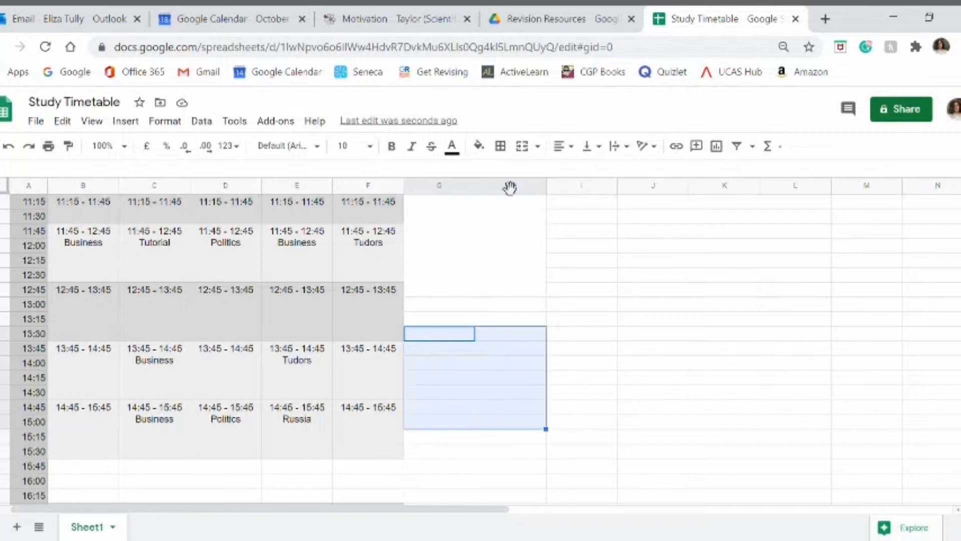
pyautogui.click(544, 150)
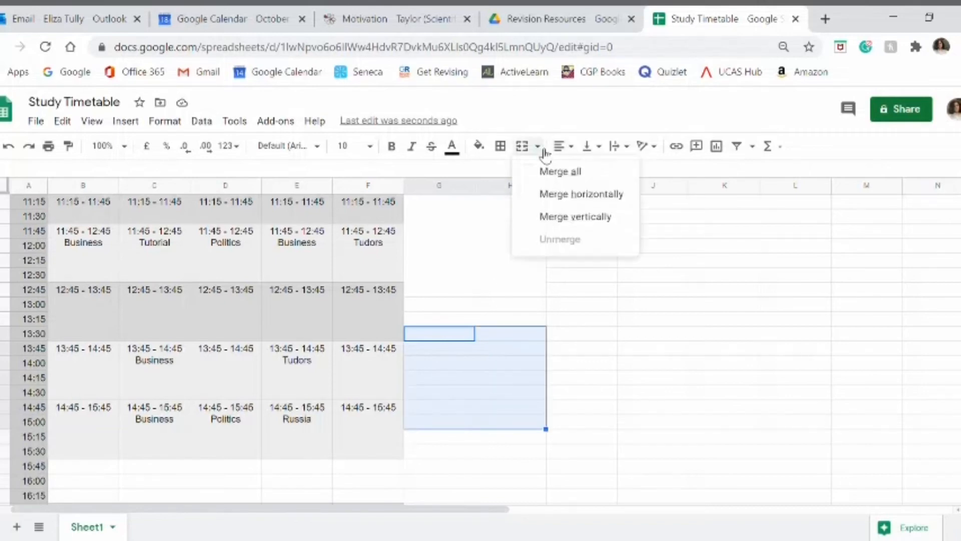
pyautogui.click(566, 218)
# Step: Merge the Saturday and Sunday cells from the 15:30 row through the 17:00 row vertically into one block per day
pyautogui.scroll(-2, 502, 399)
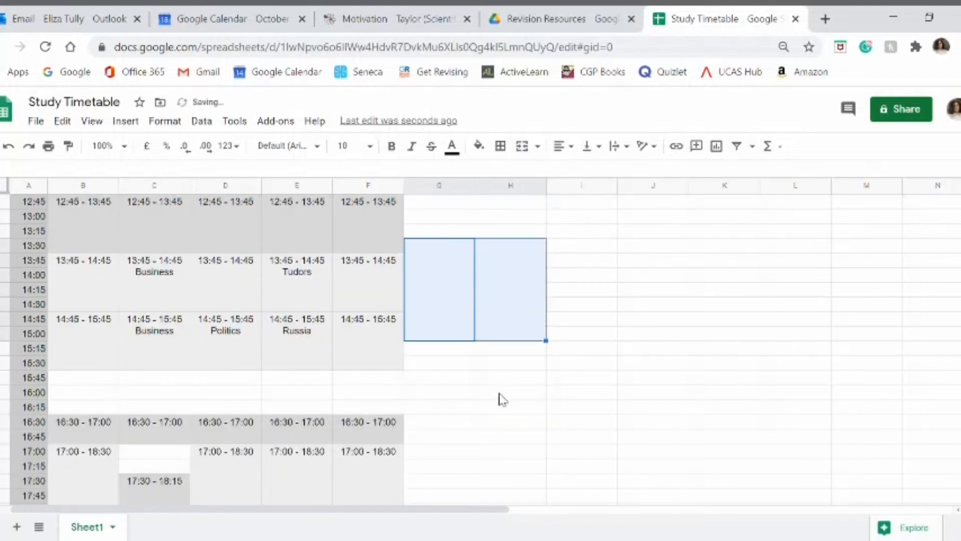
pyautogui.click(438, 369)
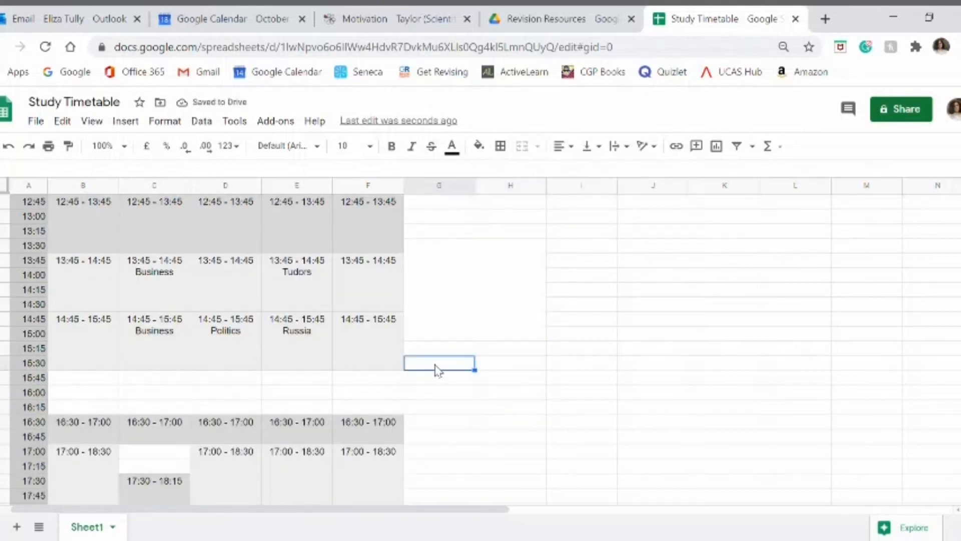
pyautogui.moveTo(438, 370); pyautogui.dragTo(491, 457)
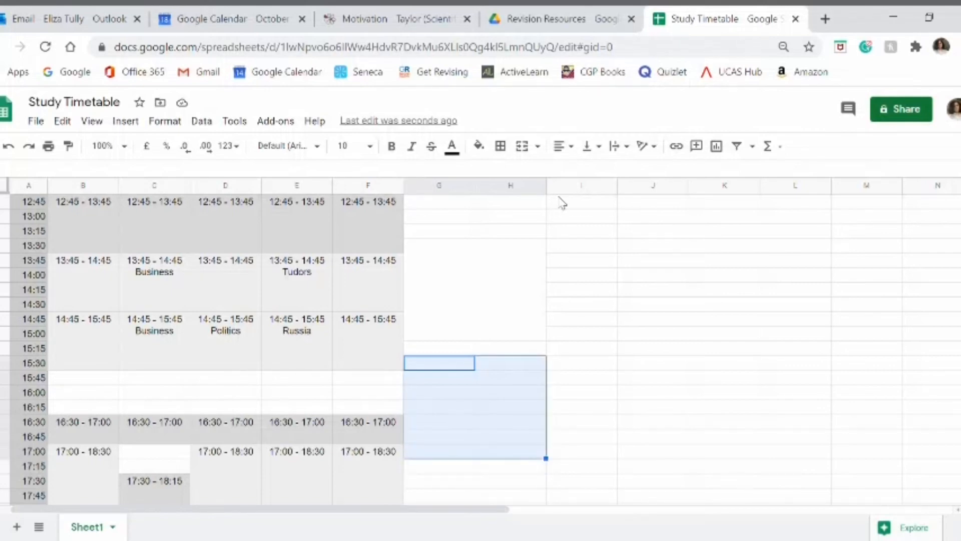
pyautogui.click(538, 146)
pyautogui.click(549, 215)
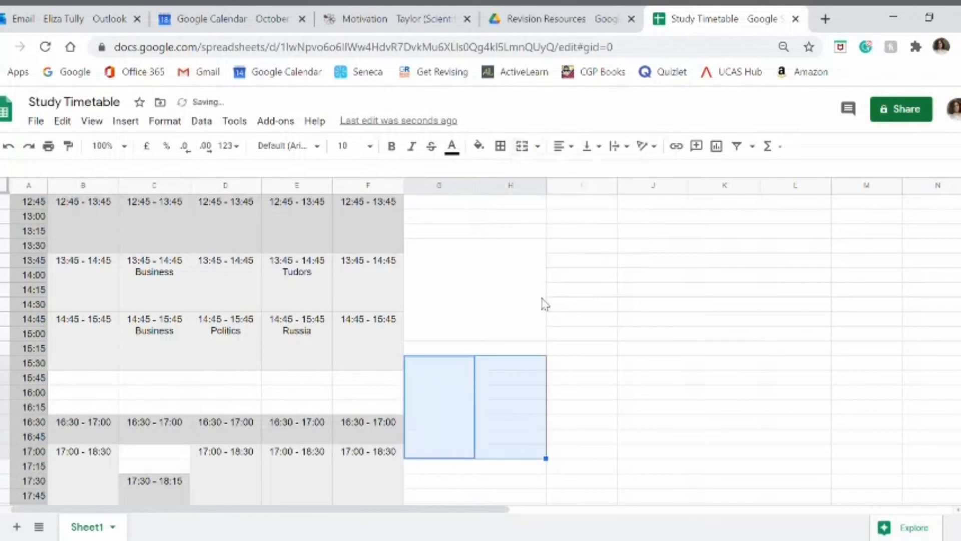
pyautogui.click(567, 363)
# Step: Fill the Saturday and Sunday blocks starting at 09:15 and 11:15 with light grey
pyautogui.scroll(6, 551, 353)
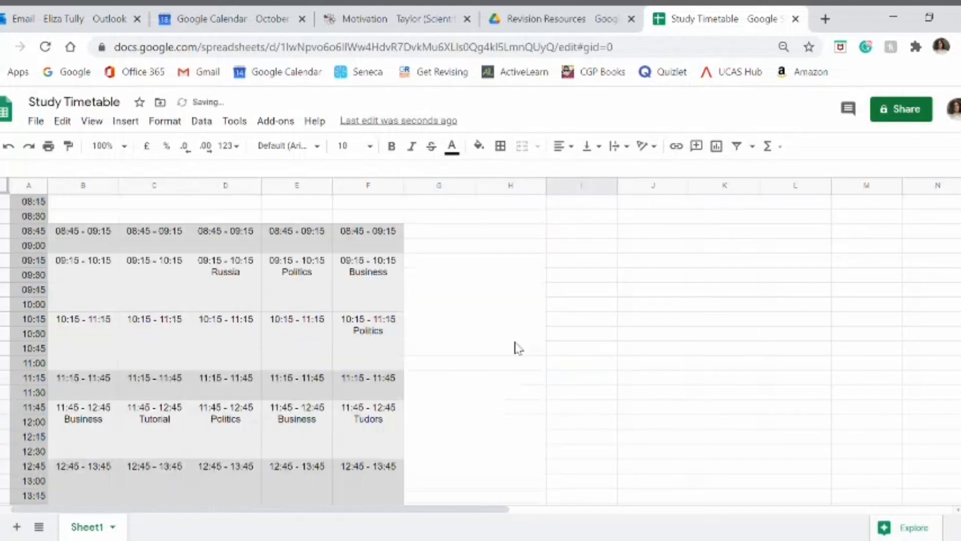
pyautogui.click(446, 298)
pyautogui.moveTo(446, 299); pyautogui.dragTo(493, 305)
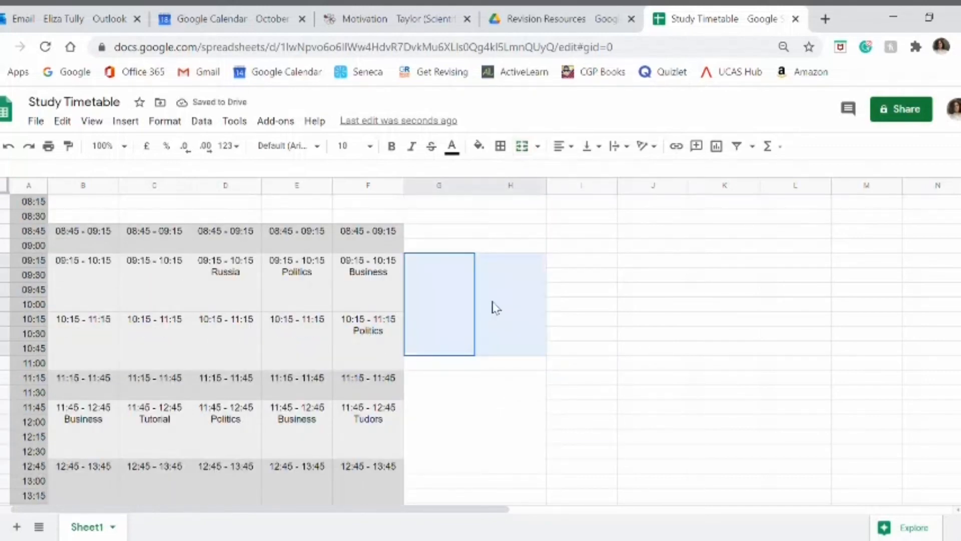
pyautogui.click(479, 145)
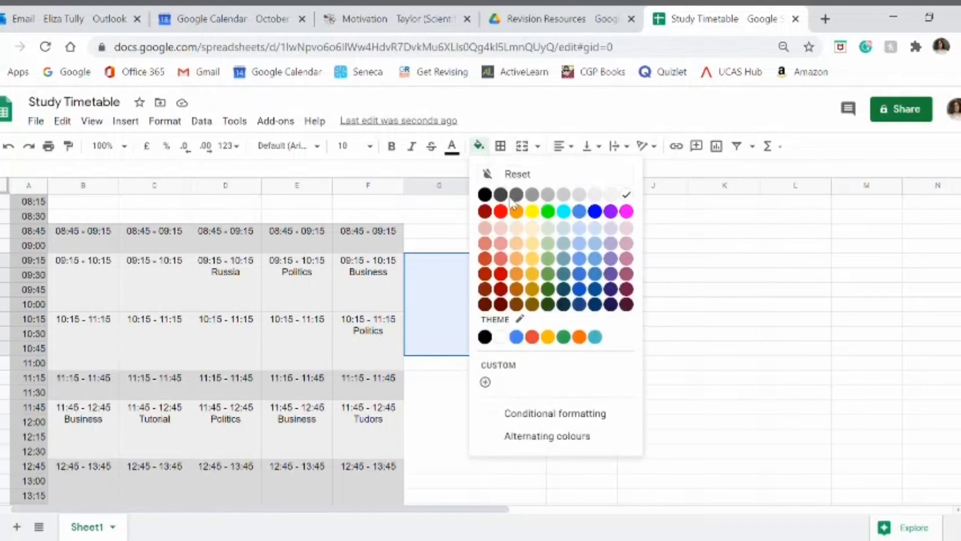
pyautogui.click(593, 196)
pyautogui.scroll(-2, 497, 358)
pyautogui.moveTo(442, 354); pyautogui.dragTo(506, 354)
pyautogui.click(479, 147)
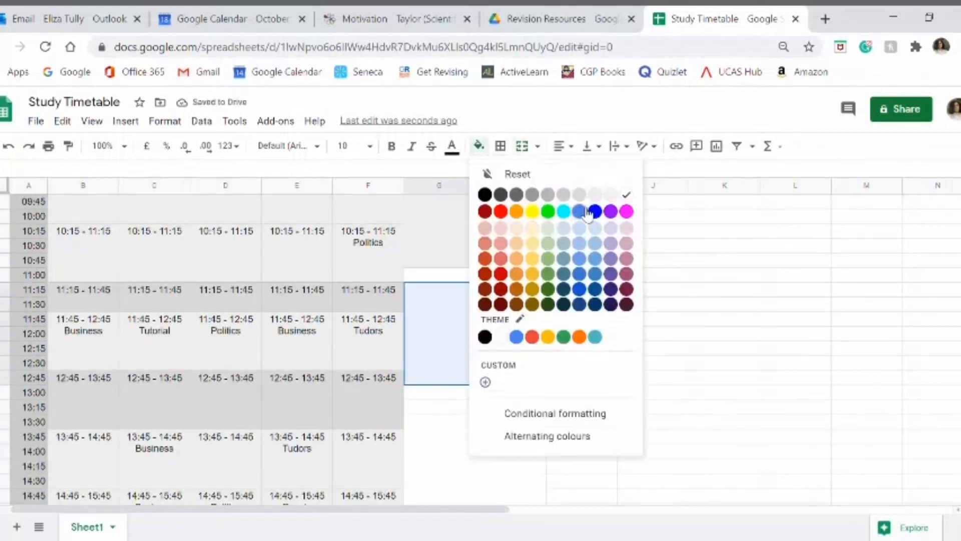
pyautogui.click(593, 197)
# Step: Fill the Saturday and Sunday blocks starting at 13:30 and 15:30 with the same light grey
pyautogui.scroll(-3, 451, 351)
pyautogui.moveTo(452, 390); pyautogui.dragTo(508, 390)
pyautogui.scroll(4, 566, 322)
pyautogui.click(534, 330)
pyautogui.scroll(-4, 539, 354)
# Step: Label the four Saturday study blocks 09:15 - 11:00, 11:15 - 13:00, 13:30 - 15:15 and 15:30 - 17:15
pyautogui.scroll(3, 539, 354)
pyautogui.click(451, 280)
pyautogui.write('09:15 - 11:00')
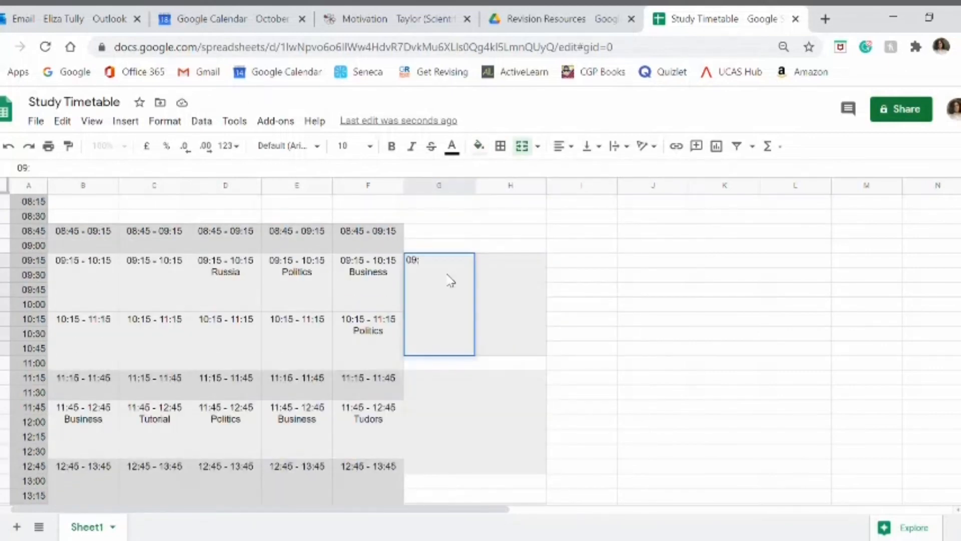
pyautogui.click(451, 425)
pyautogui.write('11:15 - 13:00')
pyautogui.scroll(-2, 531, 386)
pyautogui.click(445, 381)
pyautogui.write('13:30 - 15:15')
pyautogui.scroll(-3, 445, 382)
pyautogui.click(425, 317)
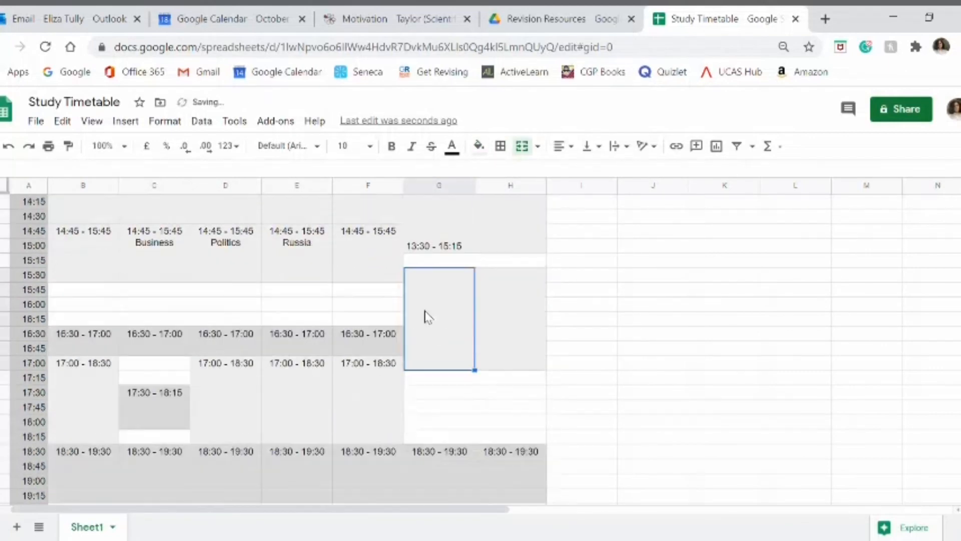
pyautogui.write('15:30 - 17:15')
# Step: Centre and top-align the Saturday time labels and copy them into the matching Sunday blocks
pyautogui.moveTo(425, 317); pyautogui.dragTo(449, 327)
pyautogui.click(449, 327)
pyautogui.click(509, 303)
pyautogui.write('09:15 - 11:00')
pyautogui.click(438, 369)
pyautogui.click(511, 369)
pyautogui.hotkey('ctrl', 'v')
pyautogui.scroll(-5, 511, 369)
pyautogui.click(439, 275)
pyautogui.hotkey('ctrl', 'c')
pyautogui.click(510, 276)
pyautogui.hotkey('ctrl', 'v')
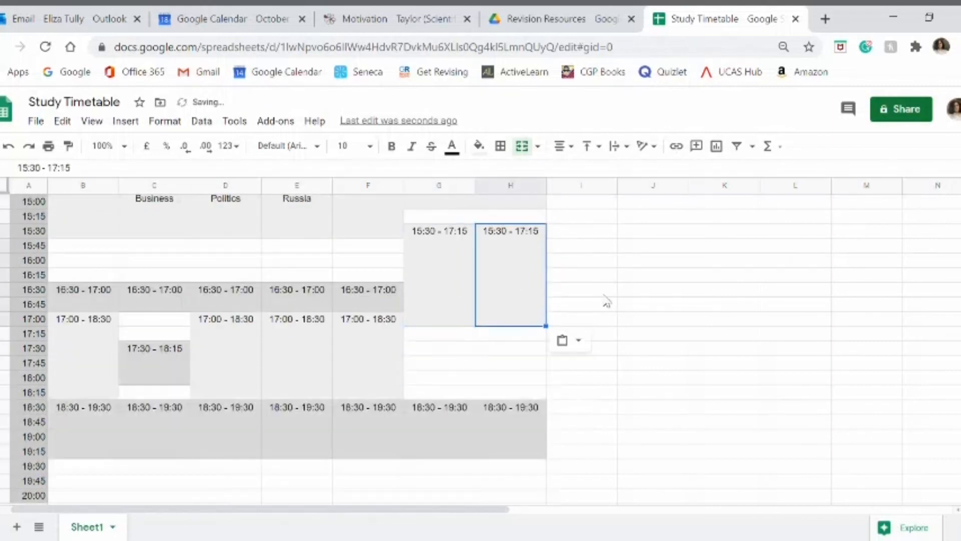
pyautogui.click(603, 295)
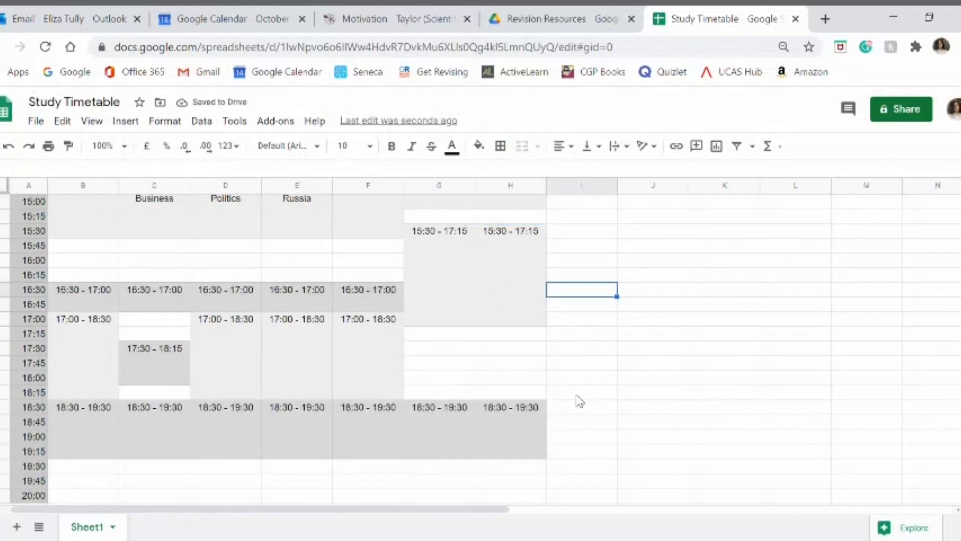
# Step: Examine the free Monday and Tuesday 09:15 - 10:15 and 10:15 - 11:15 periods alongside the Saturday and Sunday morning blocks
pyautogui.scroll(6, 530, 365)
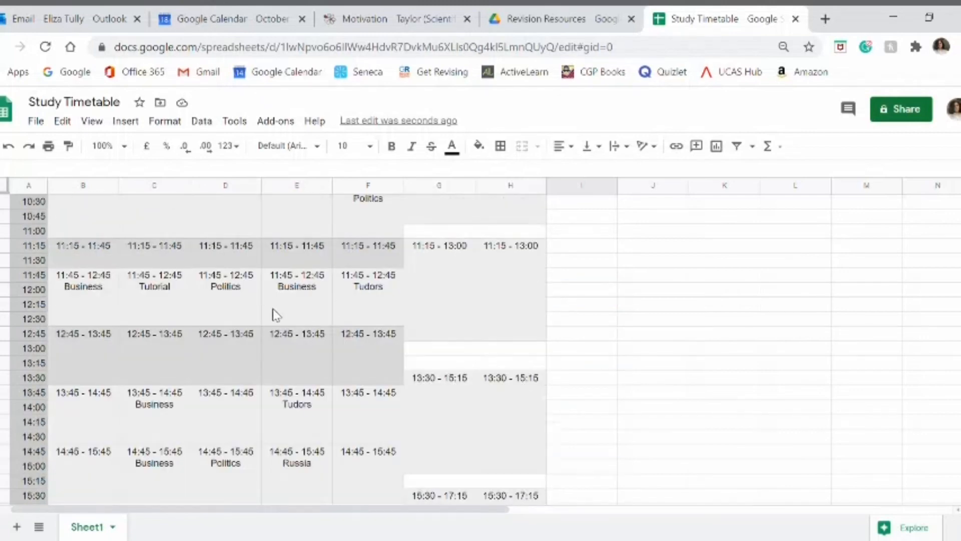
pyautogui.scroll(2, 449, 360)
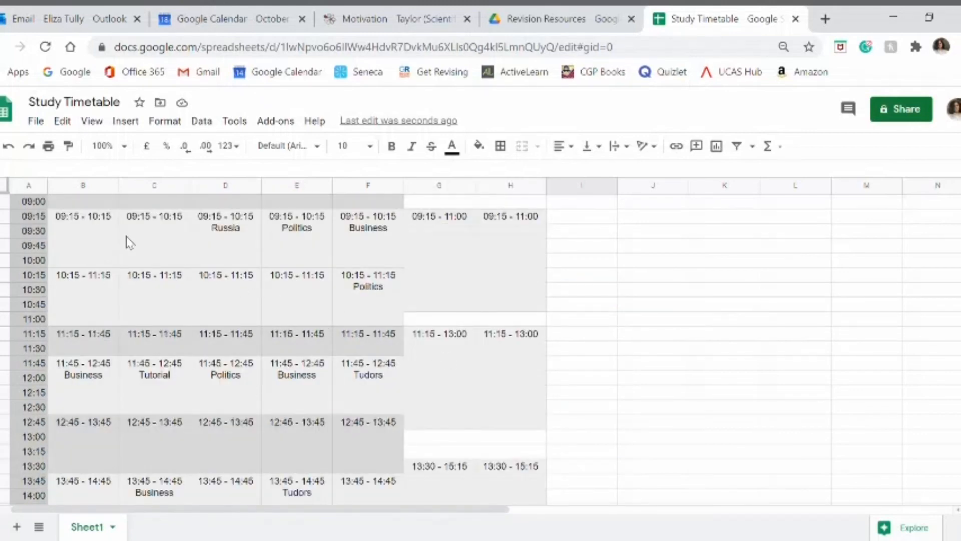
pyautogui.click(103, 240)
pyautogui.click(156, 249)
pyautogui.click(77, 311)
pyautogui.click(149, 300)
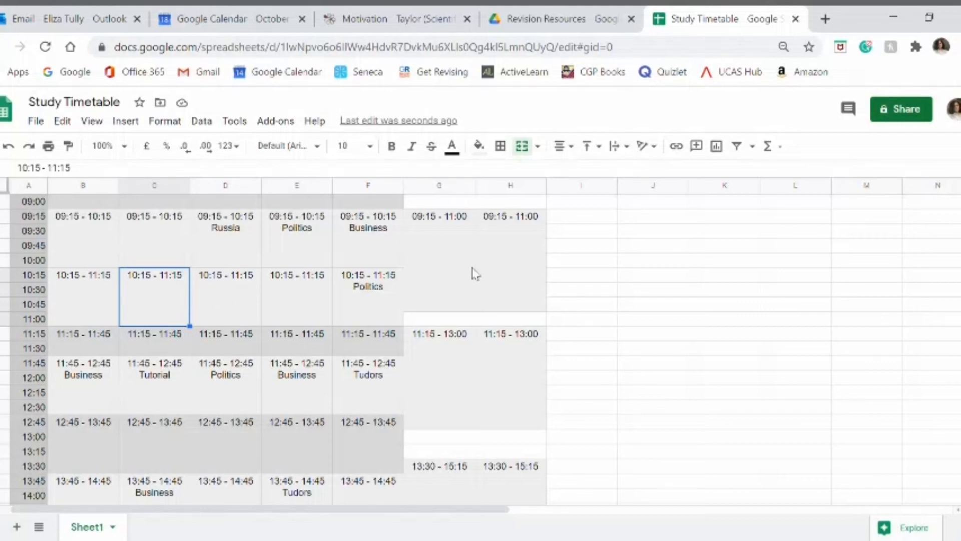
pyautogui.click(453, 258)
pyautogui.click(506, 283)
pyautogui.click(452, 370)
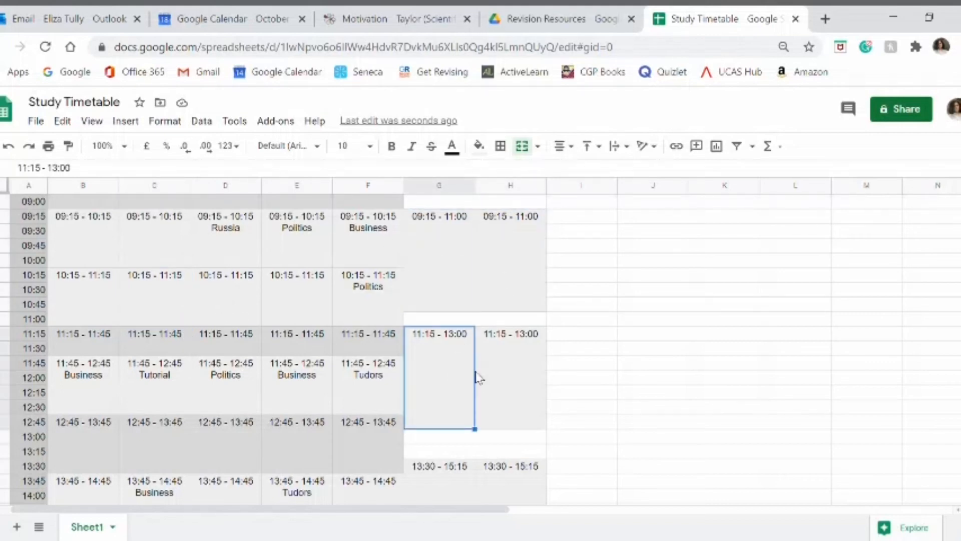
pyautogui.scroll(-2, 496, 393)
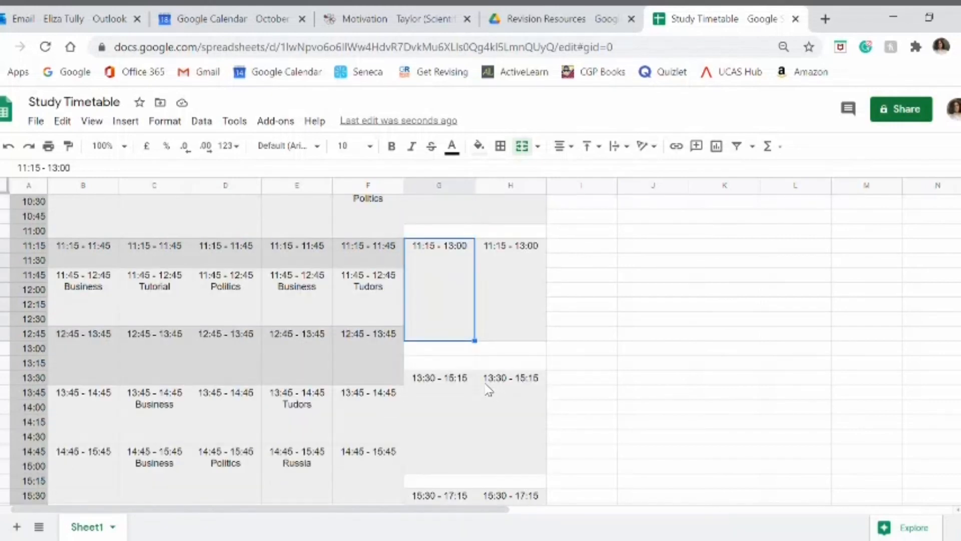
pyautogui.scroll(4, 483, 340)
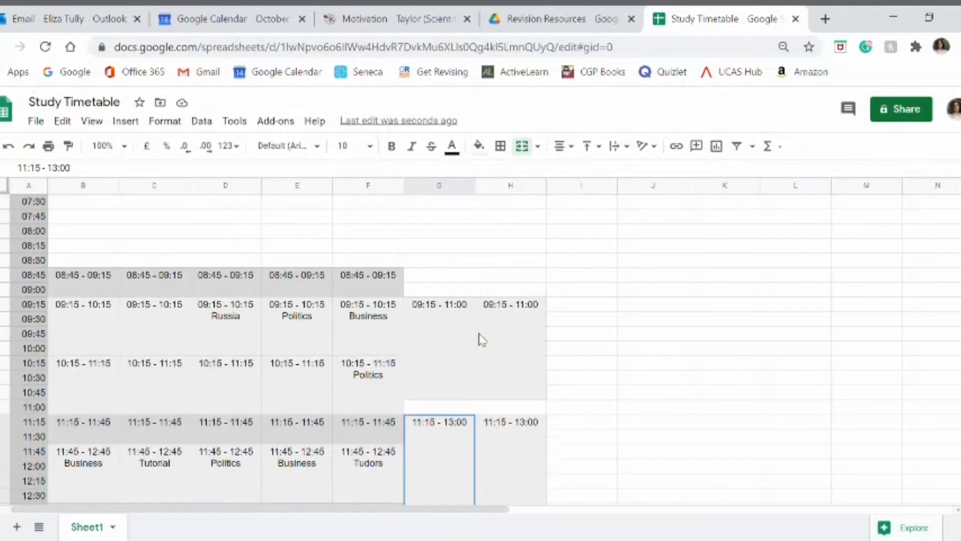
pyautogui.scroll(-2, 482, 340)
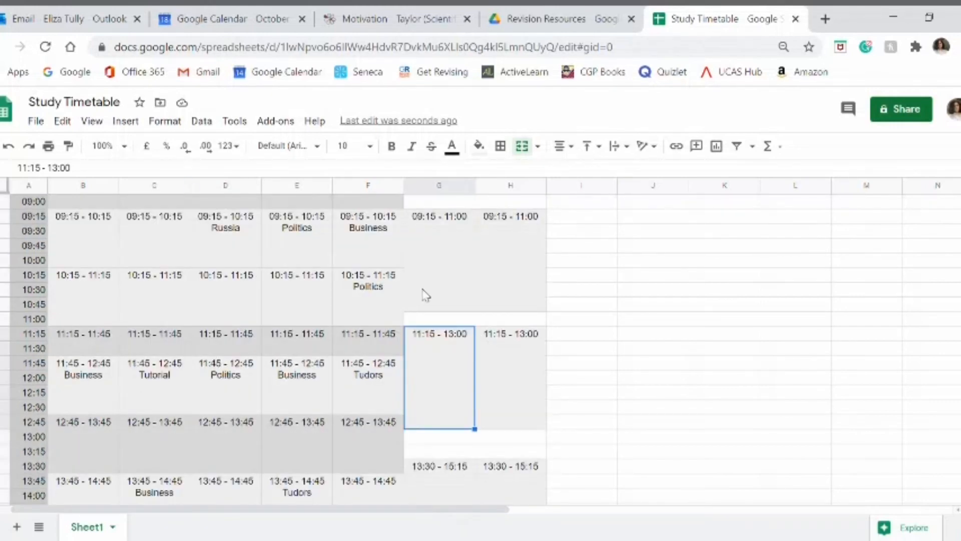
# Step: Compare the free weekday morning periods from Monday to Wednesday with the Saturday blocks, including the one at 15:30 - 17:15
pyautogui.click(75, 263)
pyautogui.click(165, 255)
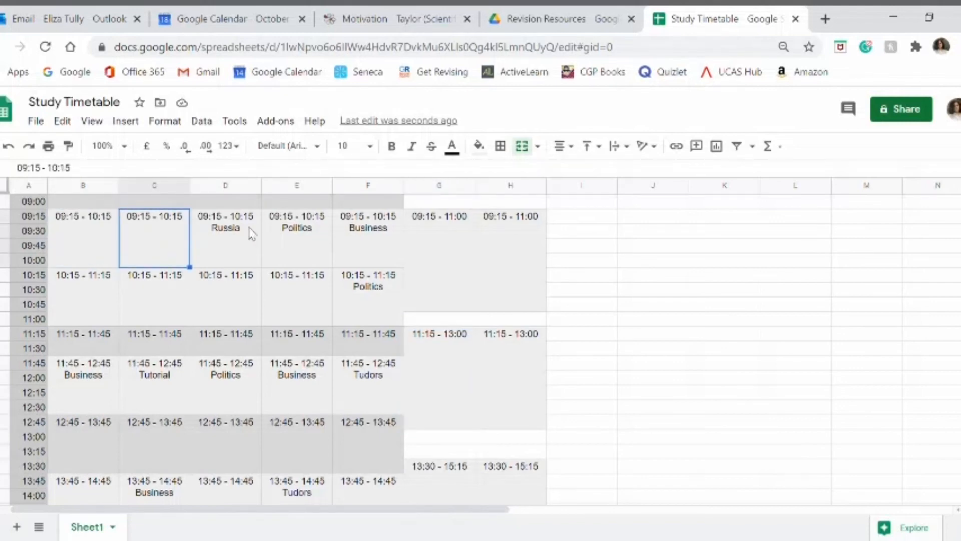
pyautogui.click(244, 297)
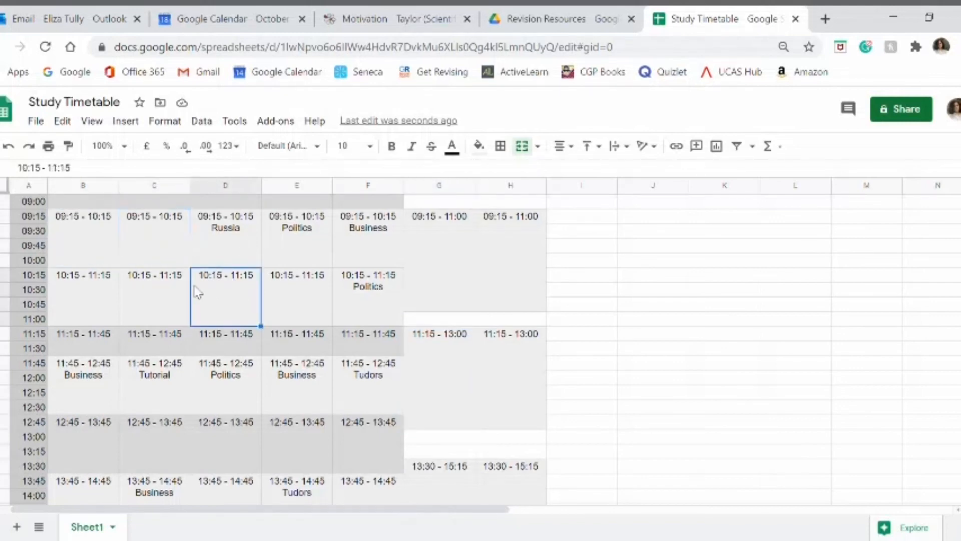
pyautogui.click(408, 290)
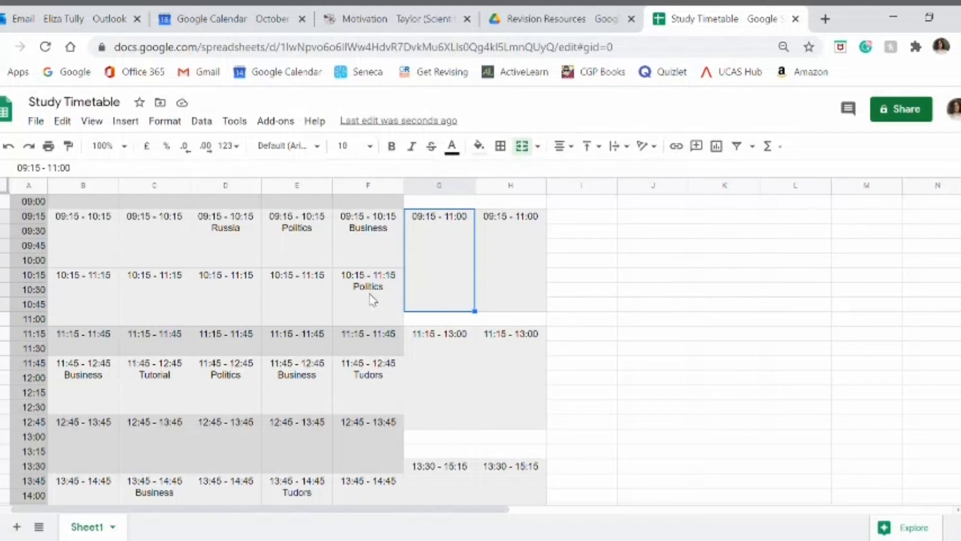
pyautogui.click(455, 376)
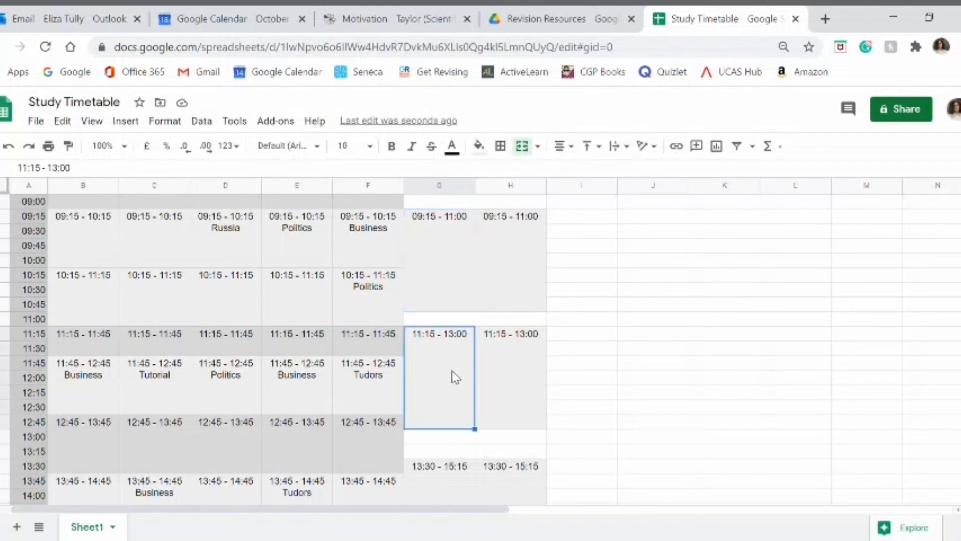
pyautogui.scroll(-4, 456, 381)
pyautogui.click(446, 444)
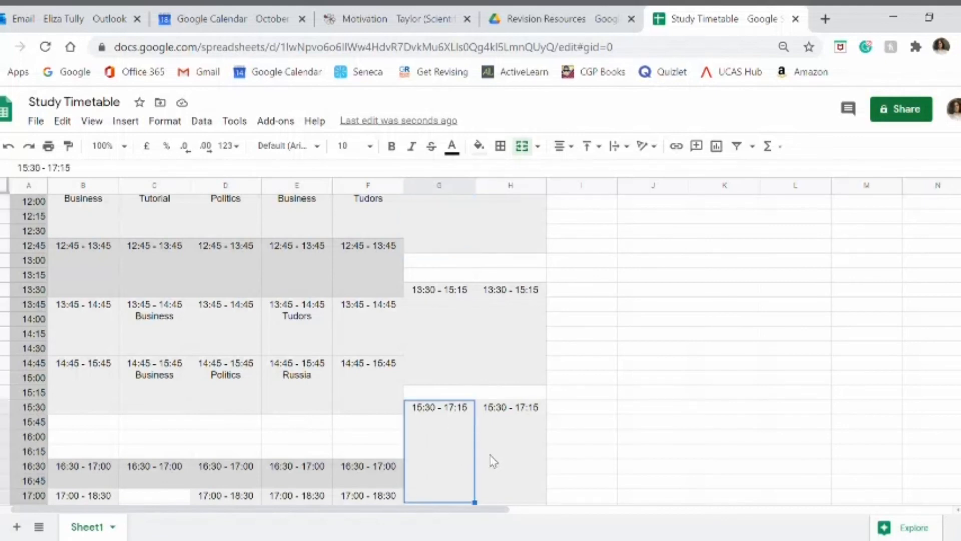
# Step: Review the Saturday and Sunday study blocks against the weekday evening periods and the rest of the timetable
pyautogui.scroll(6, 503, 393)
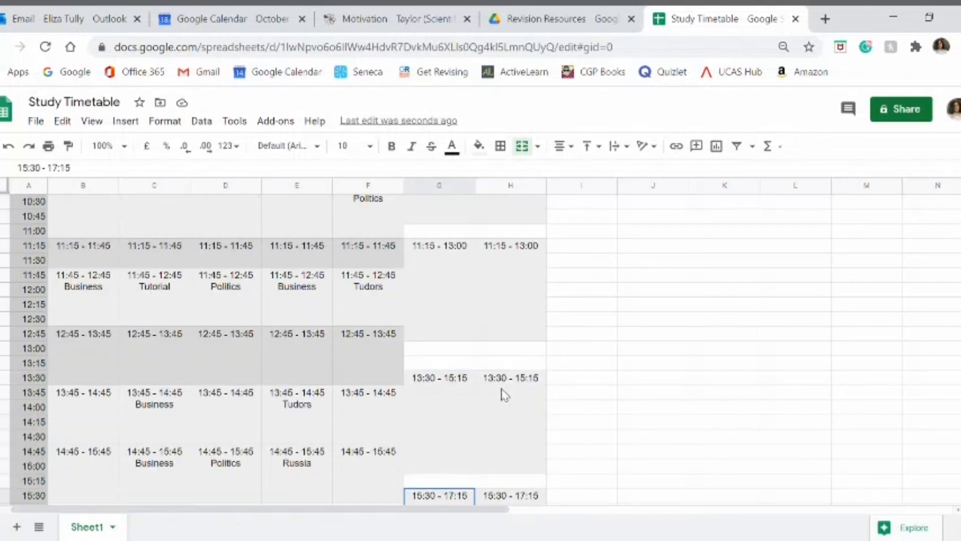
pyautogui.click(443, 363)
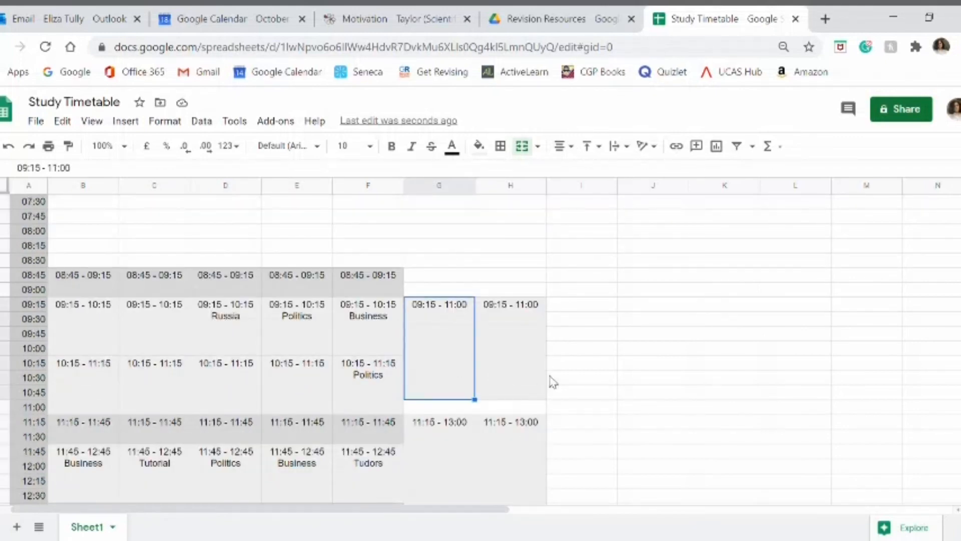
pyautogui.click(510, 364)
pyautogui.scroll(-2, 520, 390)
pyautogui.click(513, 352)
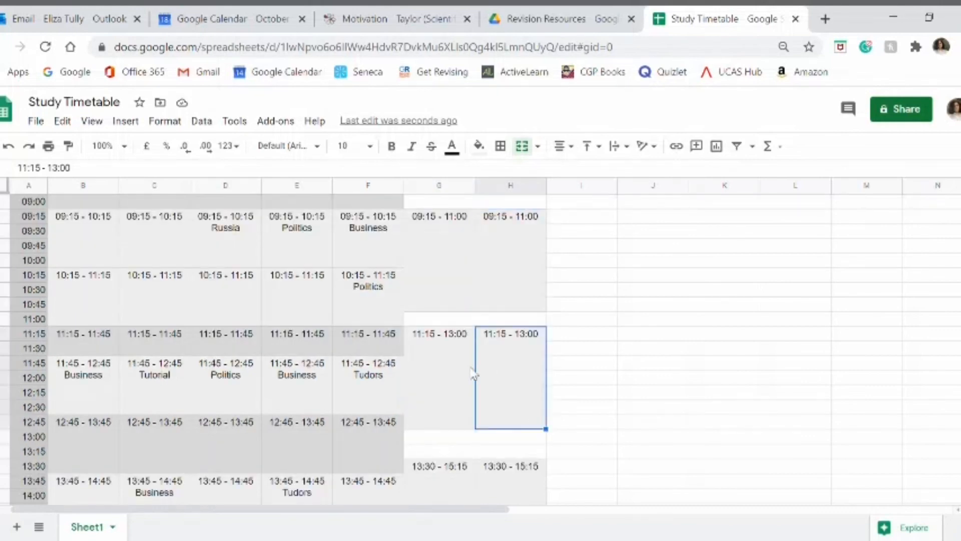
pyautogui.scroll(-8, 470, 383)
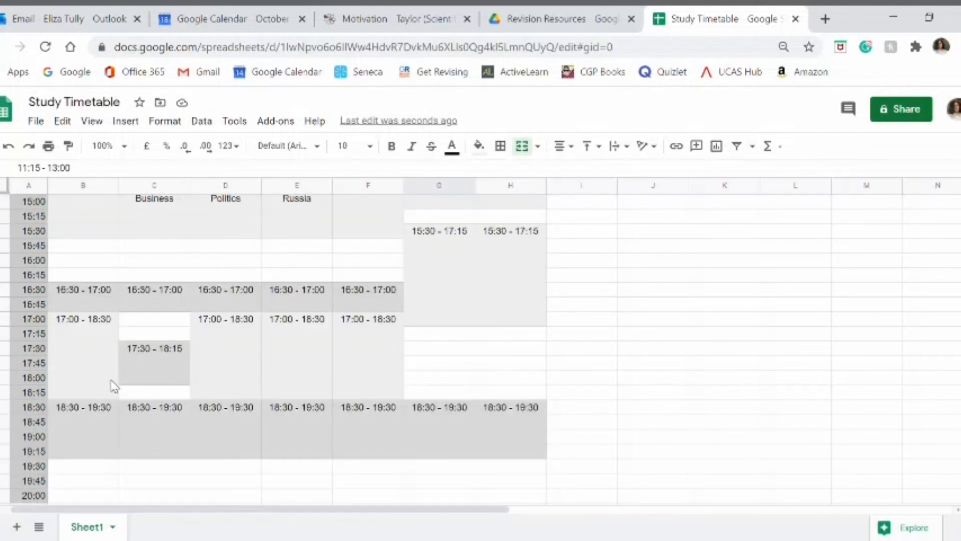
pyautogui.scroll(2, 406, 393)
pyautogui.scroll(6, 404, 392)
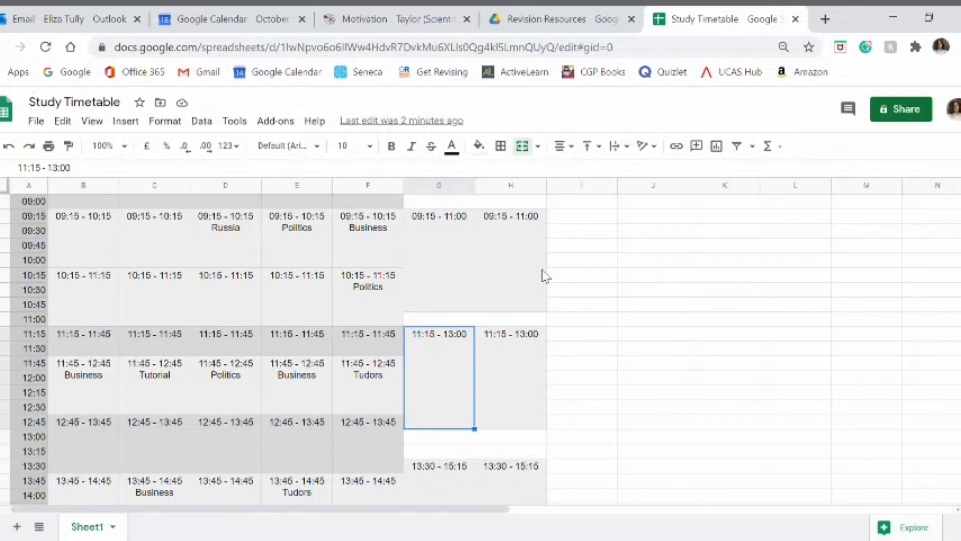
# Step: Examine each Saturday and Sunday study block from 09:15 - 11:00 to 15:30 - 17:15, plus the Friday 17:00 - 18:30 period
pyautogui.click(412, 261)
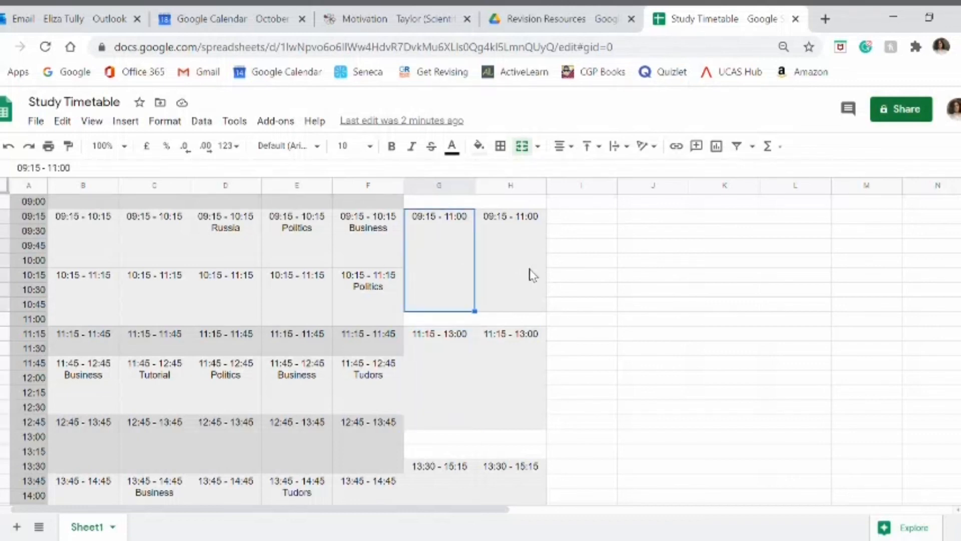
pyautogui.click(531, 270)
pyautogui.click(470, 363)
pyautogui.click(528, 392)
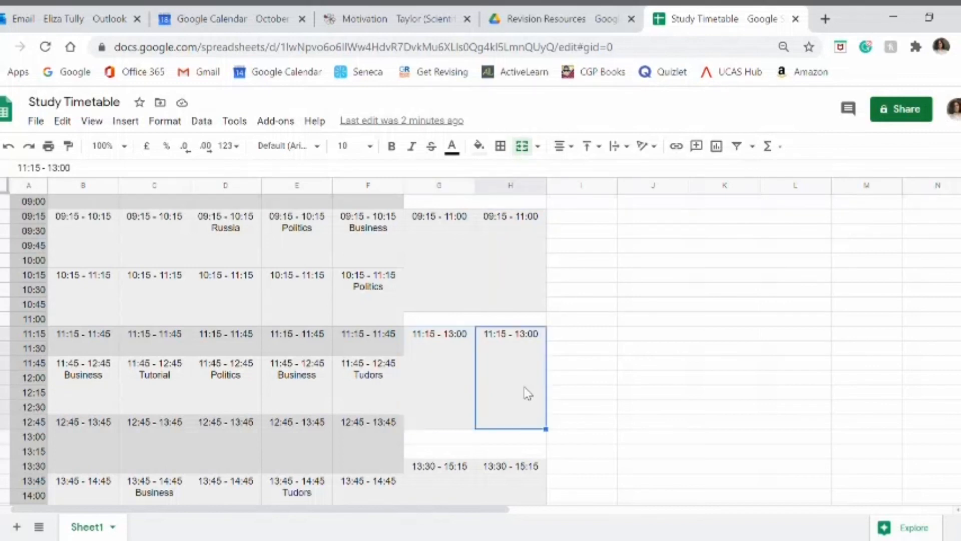
pyautogui.scroll(-3, 527, 392)
pyautogui.click(436, 349)
pyautogui.click(488, 360)
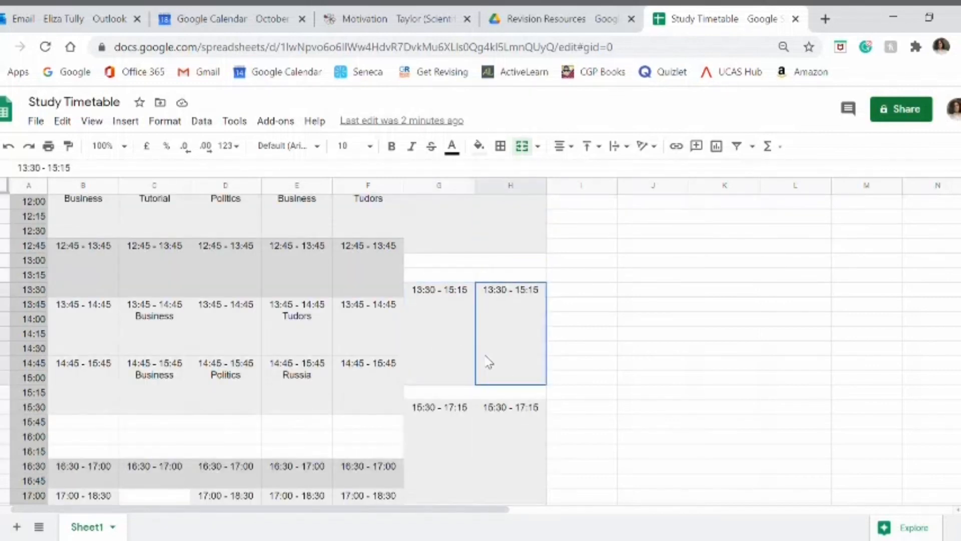
pyautogui.click(444, 462)
pyautogui.click(493, 452)
pyautogui.scroll(-3, 493, 452)
pyautogui.click(345, 369)
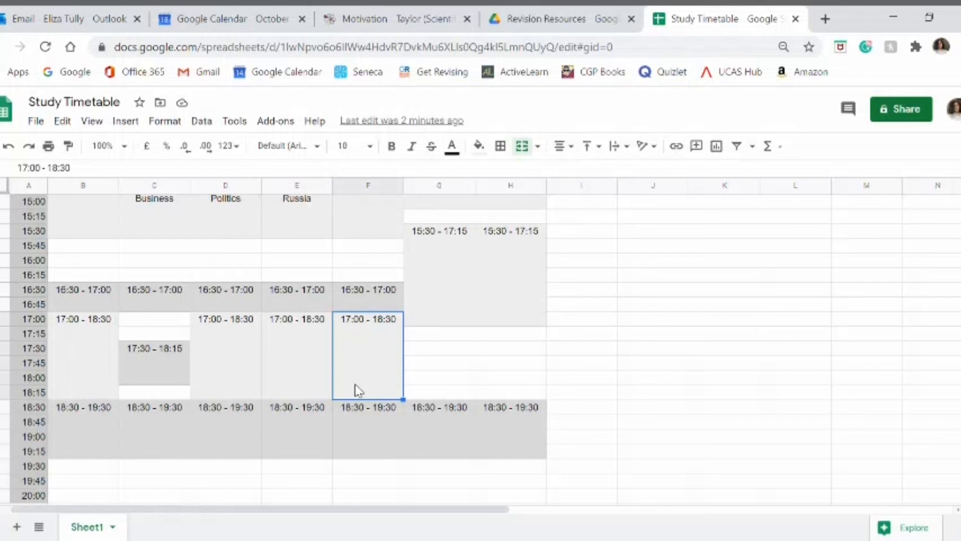
pyautogui.scroll(2, 465, 387)
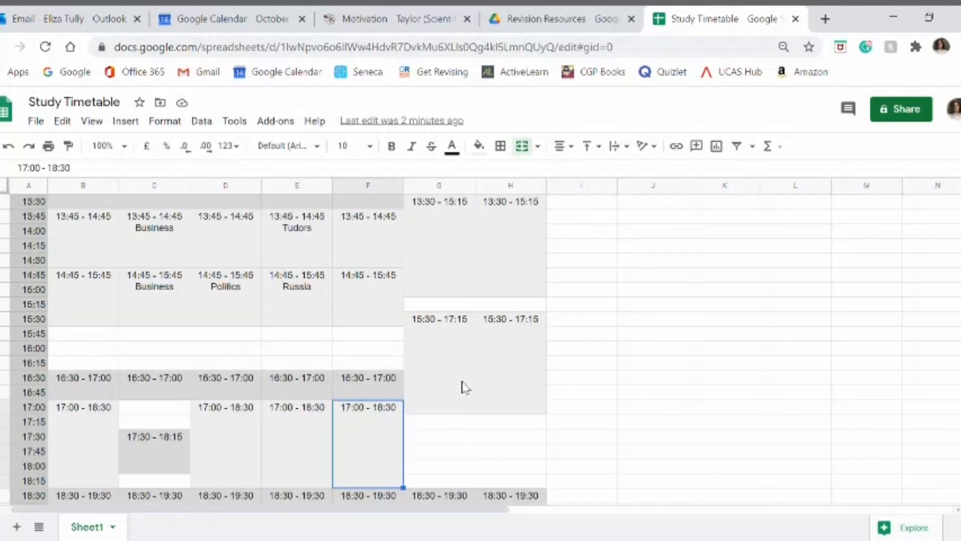
pyautogui.scroll(6, 464, 387)
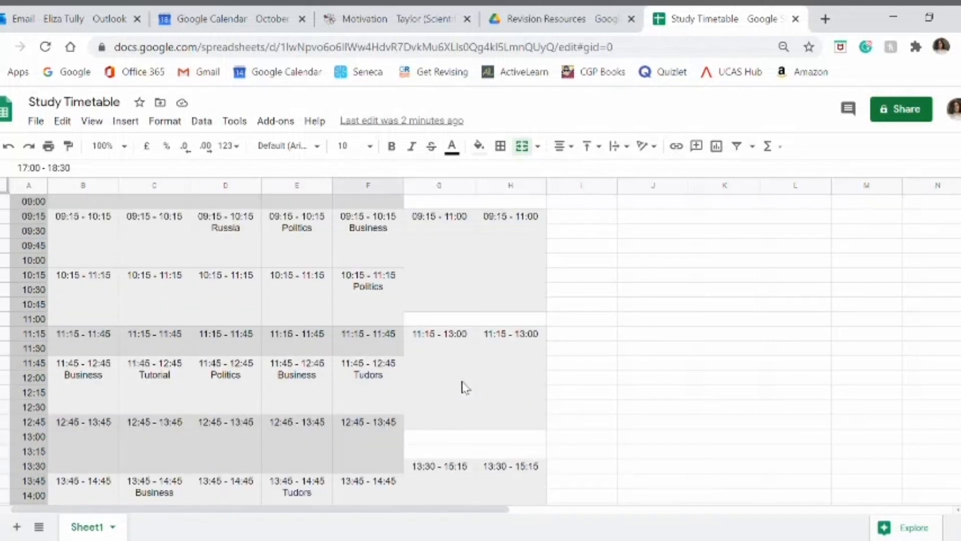
# Step: Compare the Saturday 09:15 - 11:00 block with the free Monday and Tuesday periods between 09:15 and 11:15, and look over the whole timetable
pyautogui.click(452, 270)
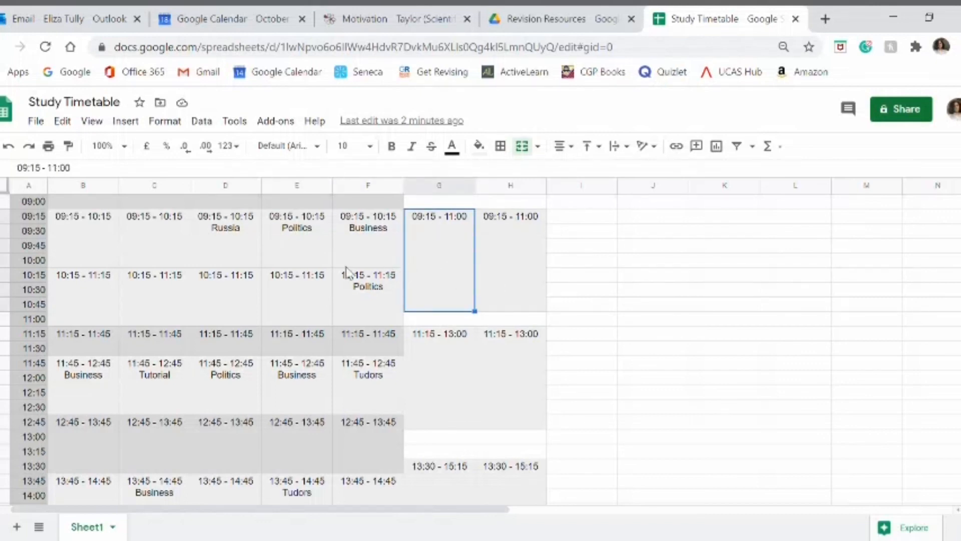
pyautogui.click(99, 241)
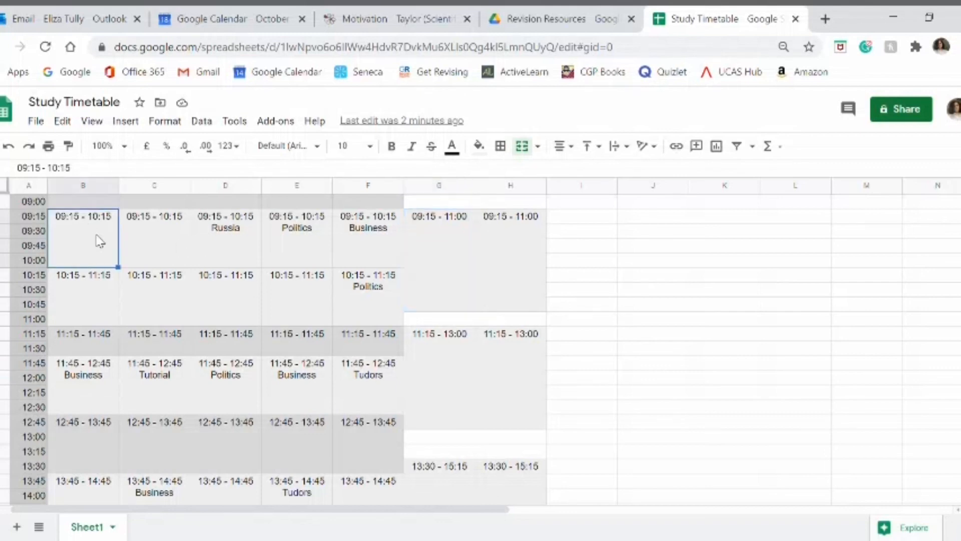
pyautogui.click(114, 311)
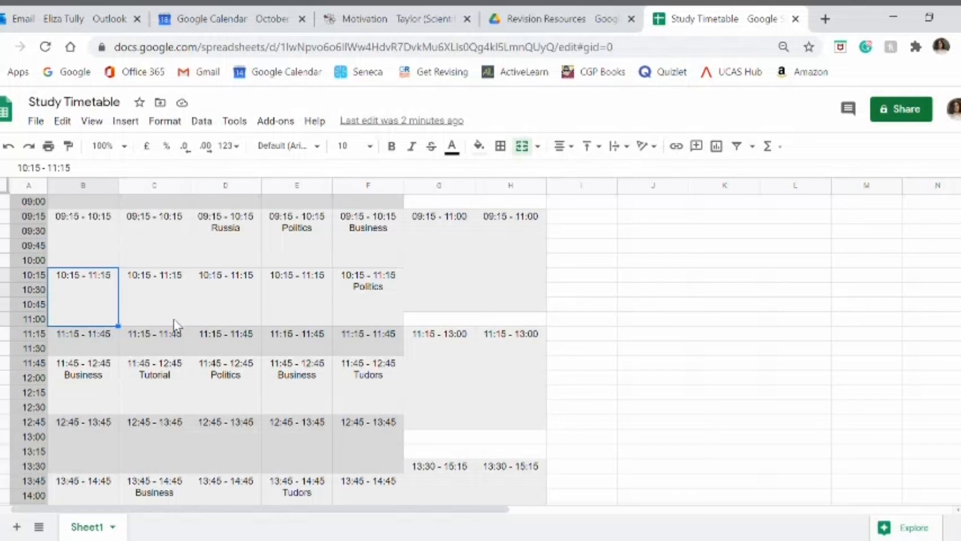
pyautogui.click(170, 312)
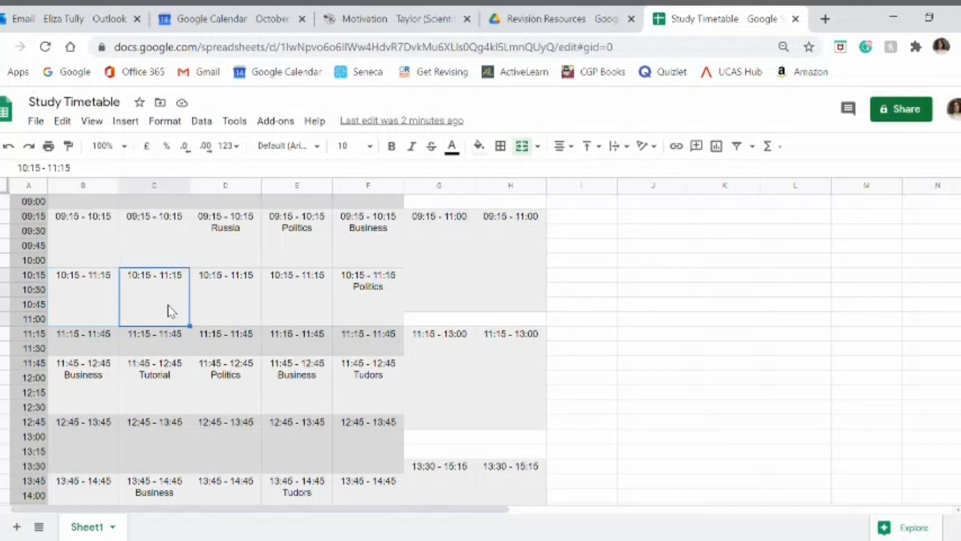
pyautogui.click(93, 255)
pyautogui.click(95, 301)
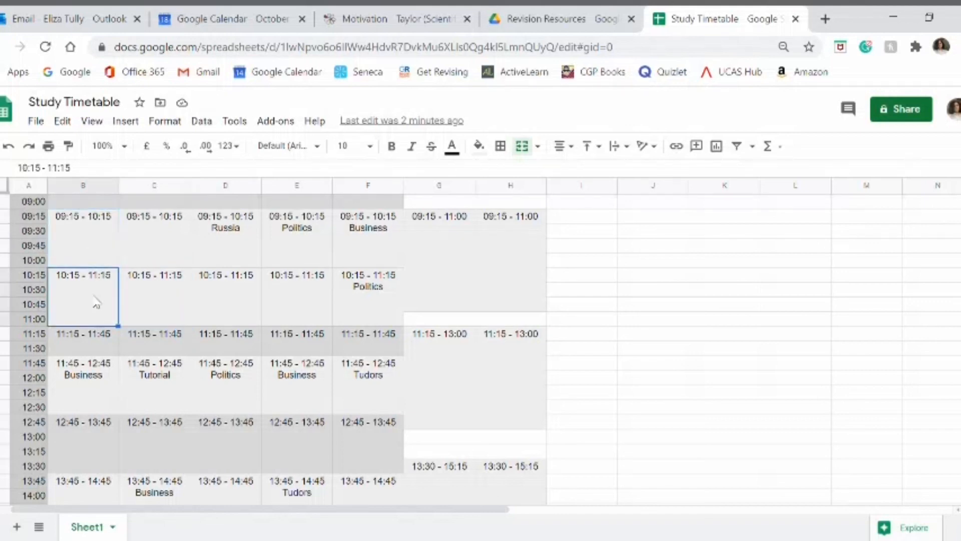
pyautogui.click(150, 303)
pyautogui.click(151, 244)
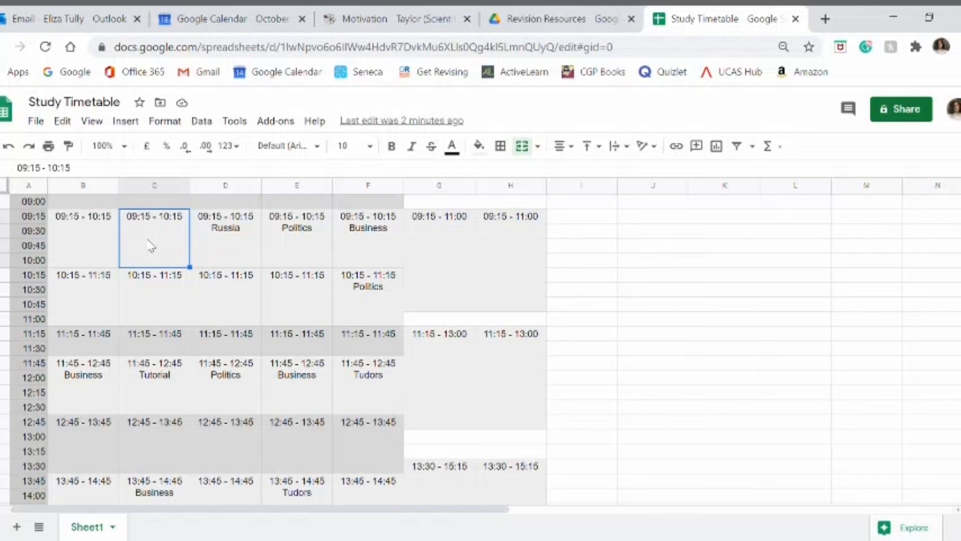
pyautogui.scroll(3, 514, 274)
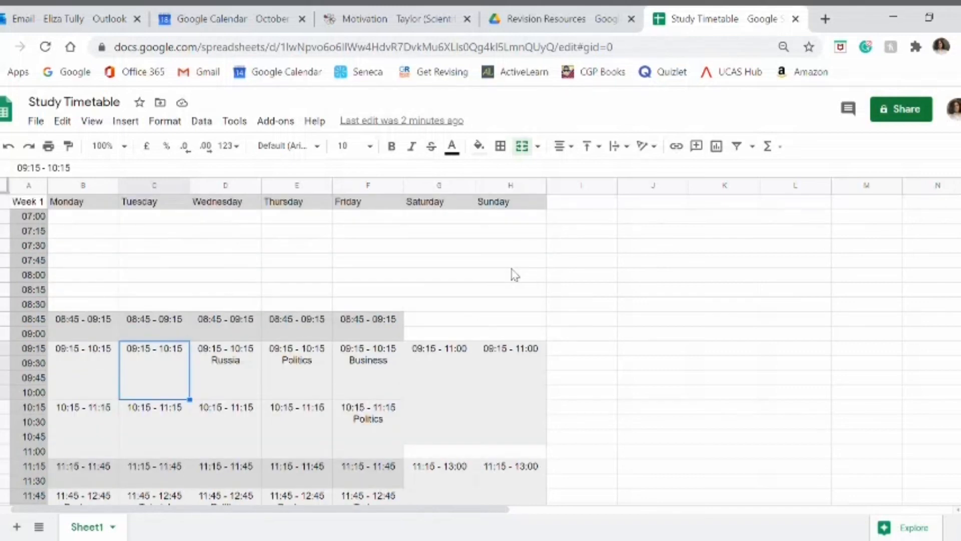
pyautogui.scroll(-15, 494, 317)
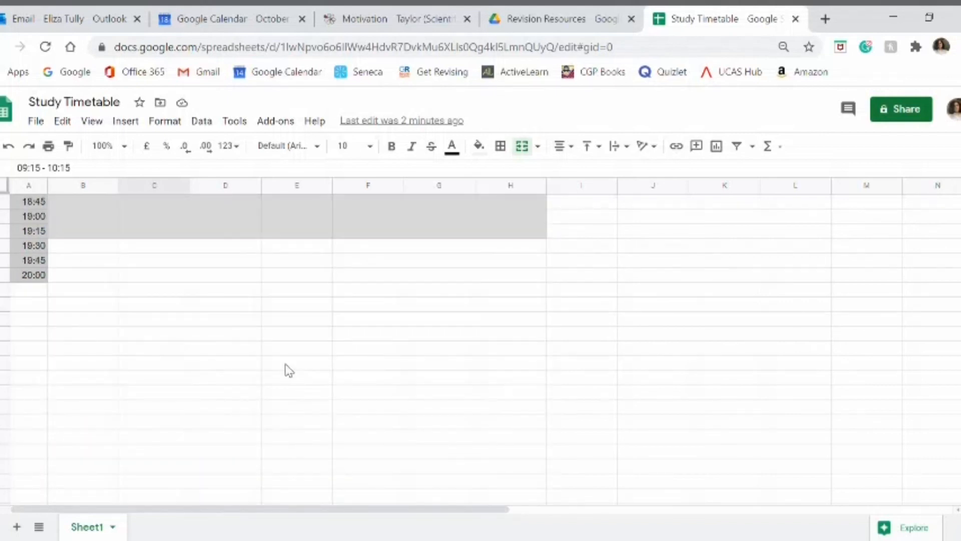
pyautogui.scroll(15, 289, 370)
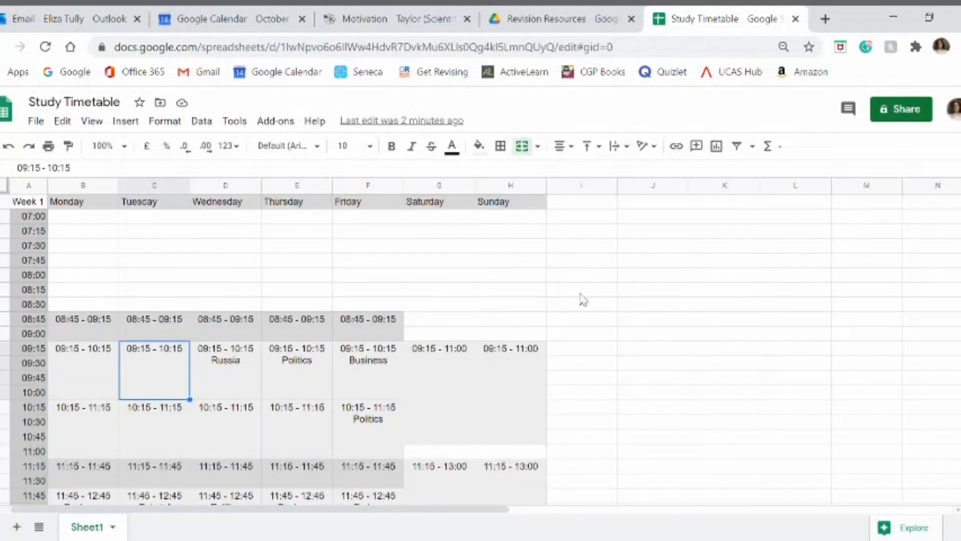